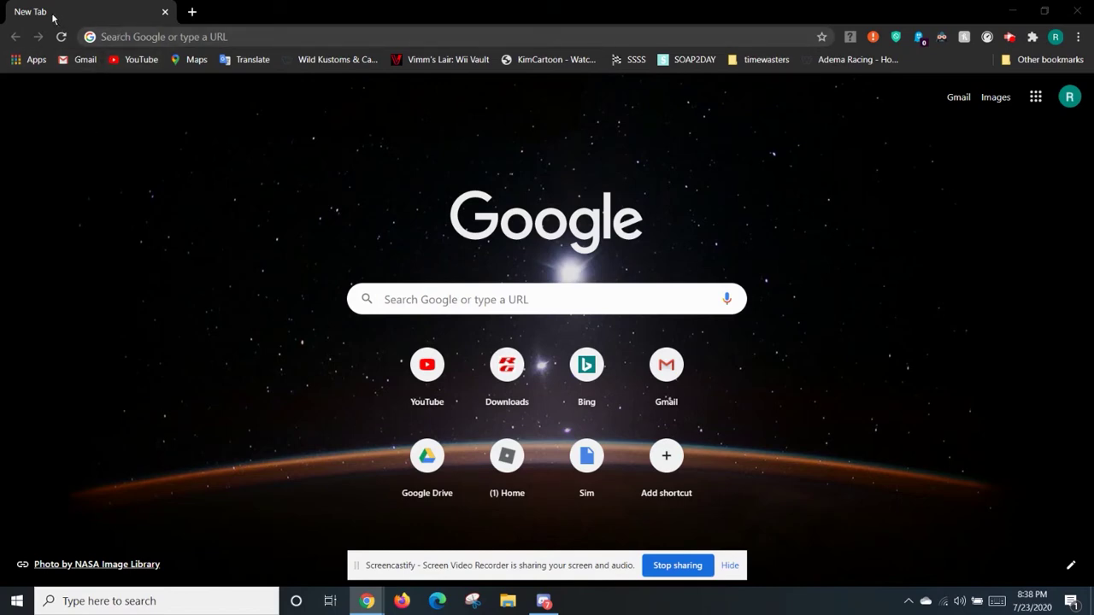
- Focus the Chrome address bar on the new tab to bring up recent searches
{"action": "left_click", "coordinate": [235, 38]}
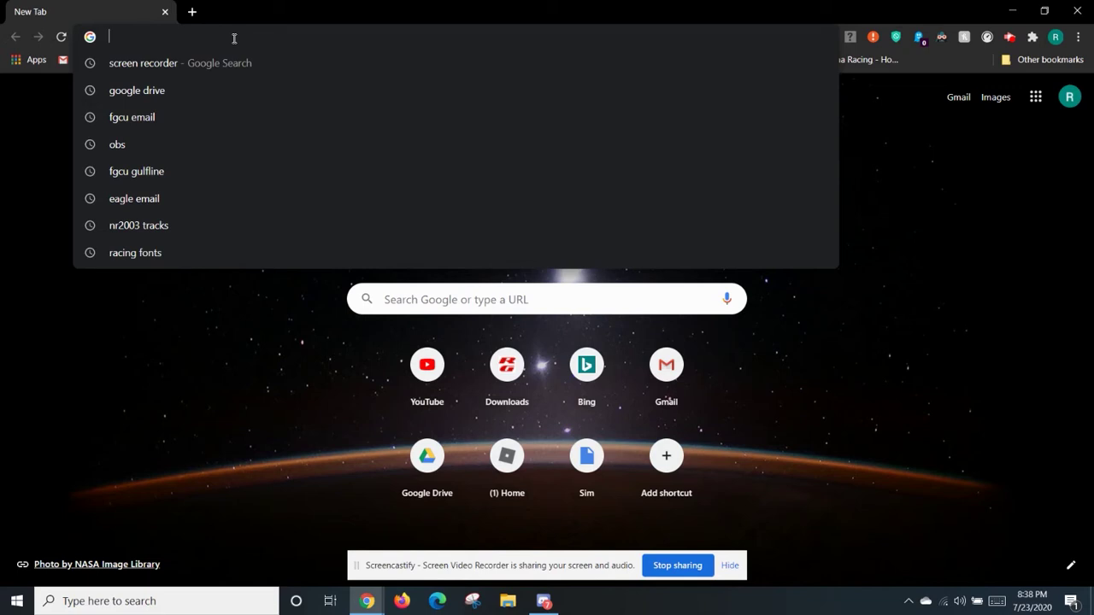
- Go to stunodracing.net and open the Pace Cars & Pace Trucks category
{"action": "type", "text": "stu"}
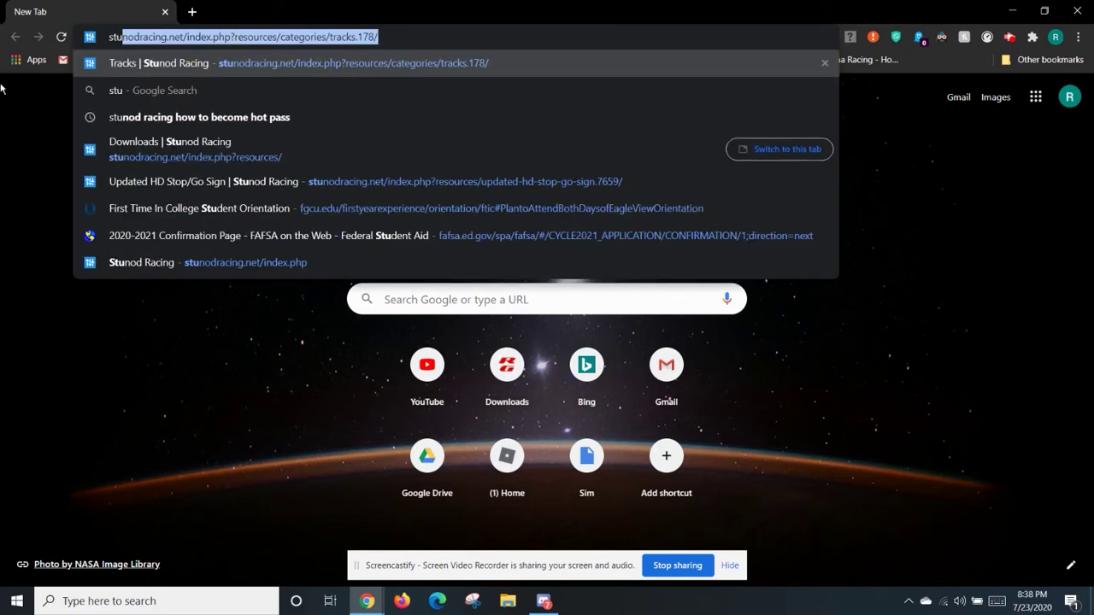
{"action": "key", "text": "Return"}
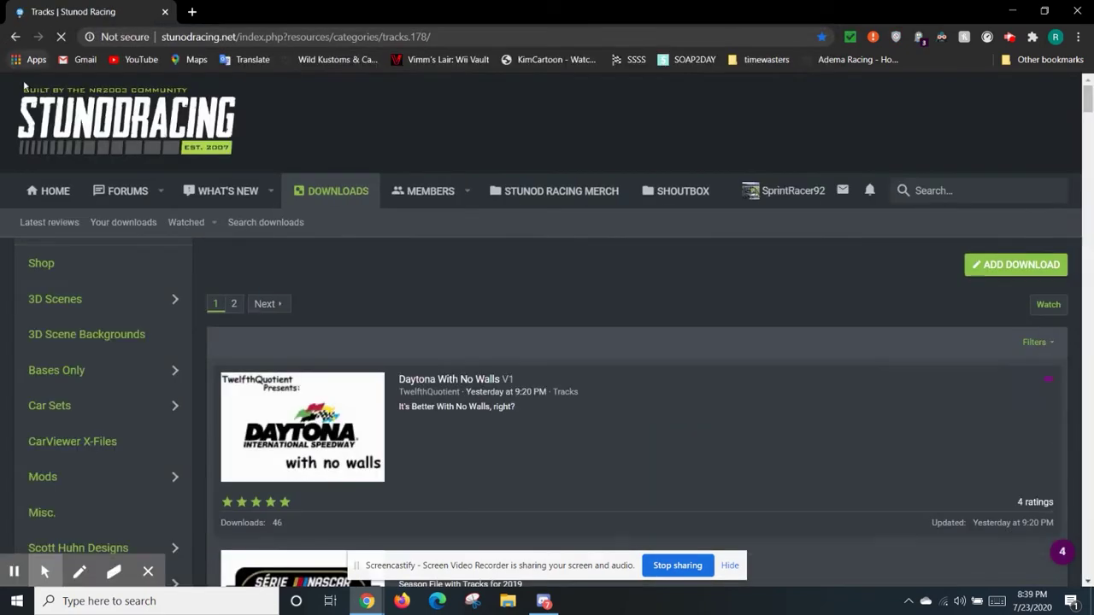
{"action": "scroll", "coordinate": [88, 244], "scroll_direction": "down", "scroll_amount": 3}
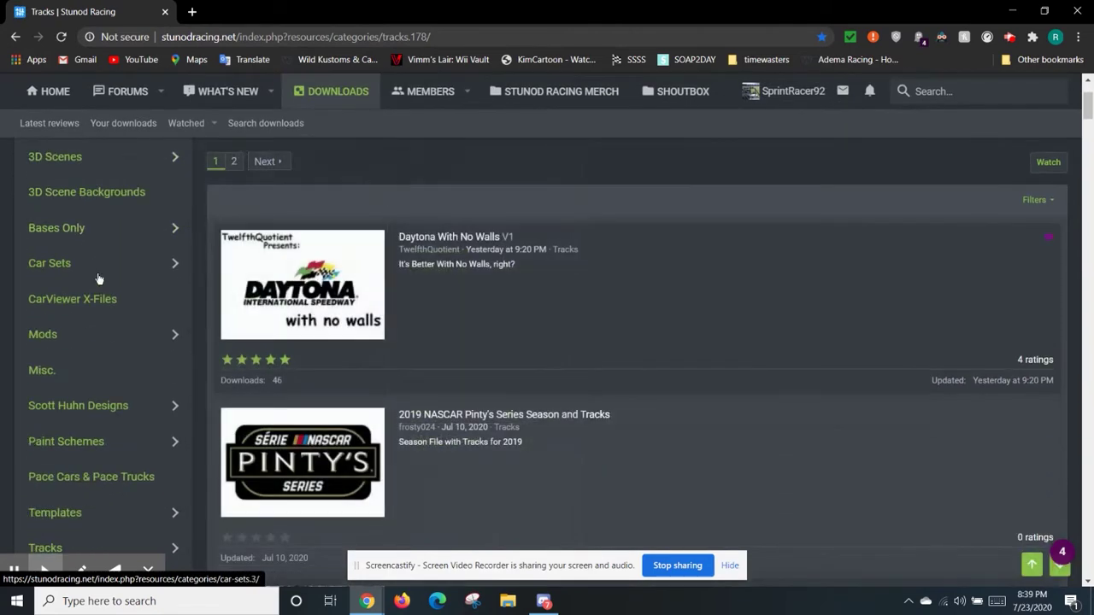
{"action": "scroll", "coordinate": [76, 341], "scroll_direction": "down", "scroll_amount": 2}
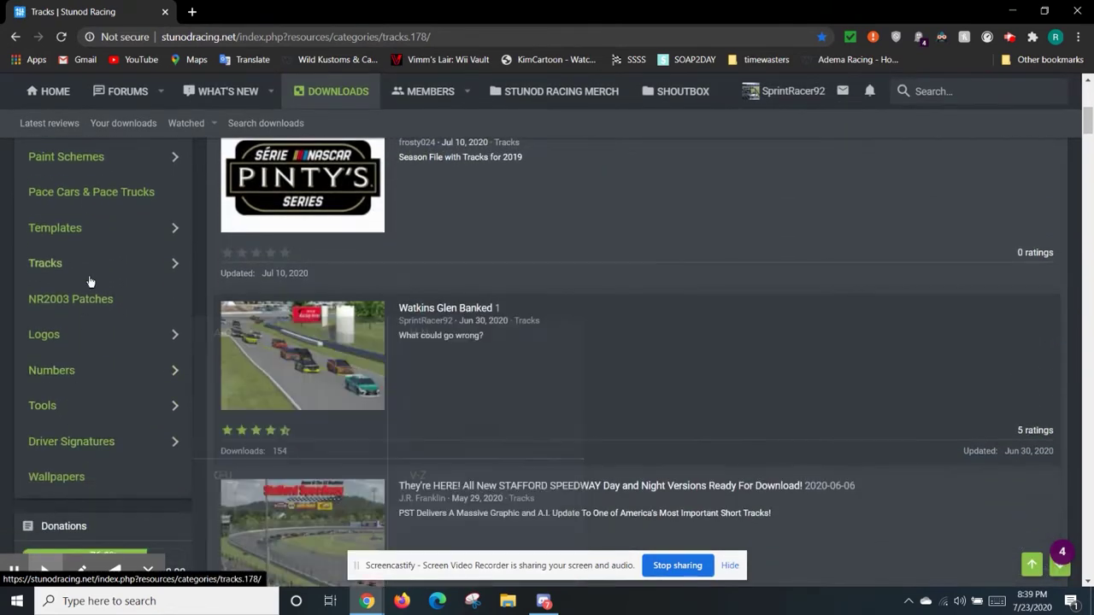
{"action": "left_click", "coordinate": [96, 202]}
- Open the 2008 Corvette Z06 Pace Car page and download Z06.zip
{"action": "scroll", "coordinate": [415, 379], "scroll_direction": "down", "scroll_amount": 3}
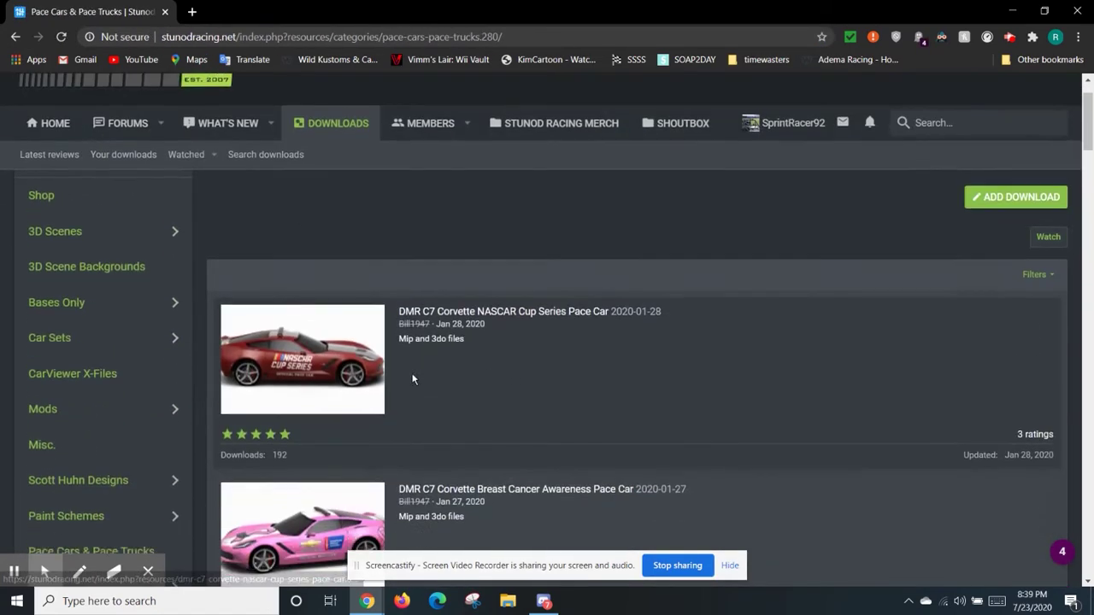
{"action": "scroll", "coordinate": [384, 335], "scroll_direction": "down", "scroll_amount": 4}
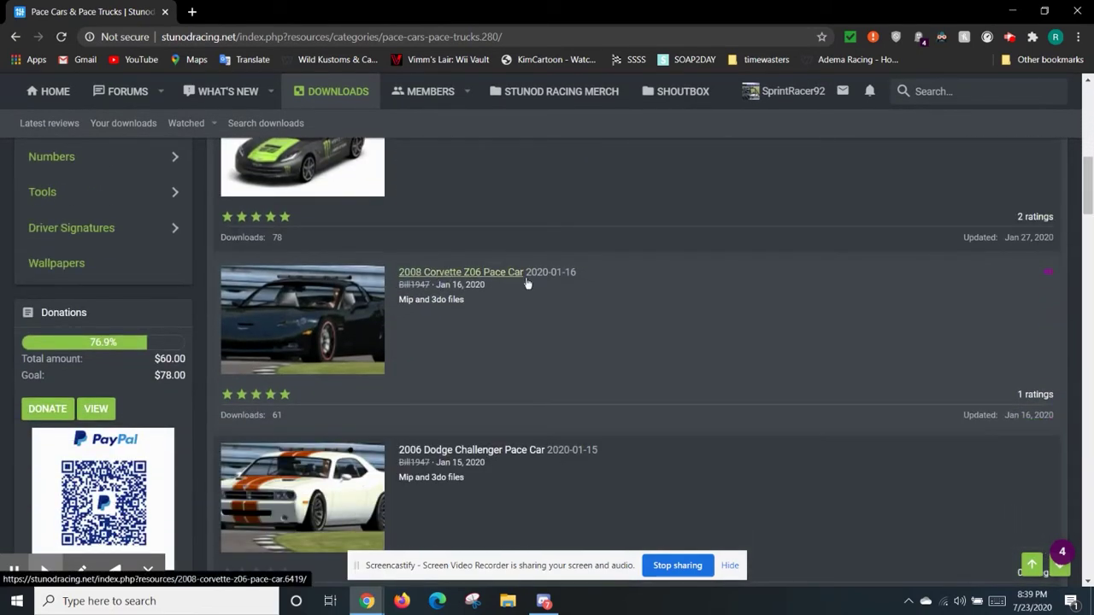
{"action": "left_click", "coordinate": [472, 274]}
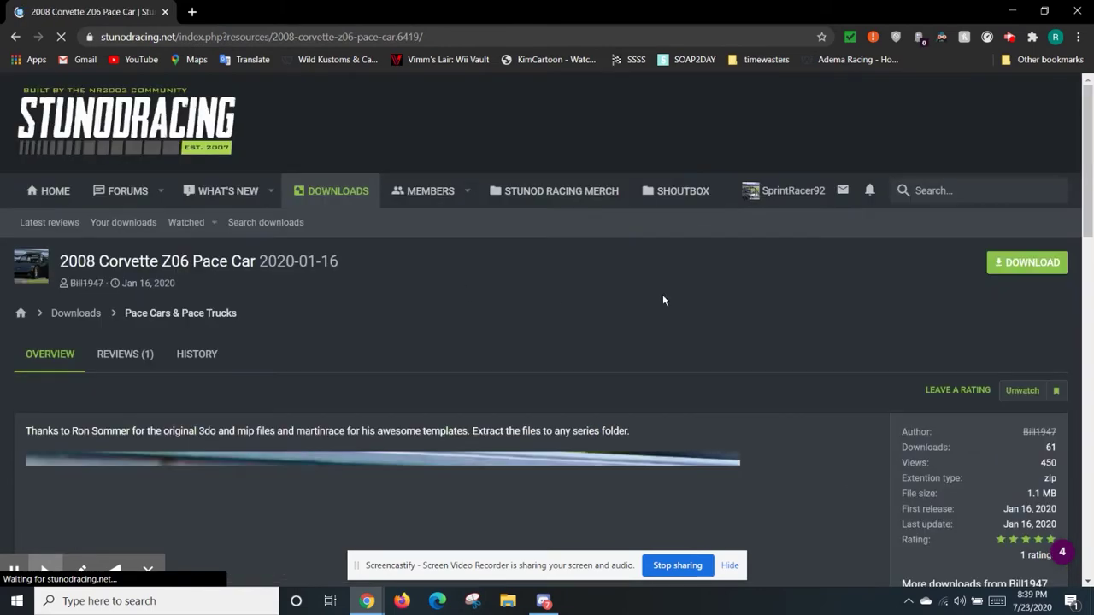
{"action": "scroll", "coordinate": [1004, 237], "scroll_direction": "down", "scroll_amount": 1}
{"action": "left_click", "coordinate": [1001, 191]}
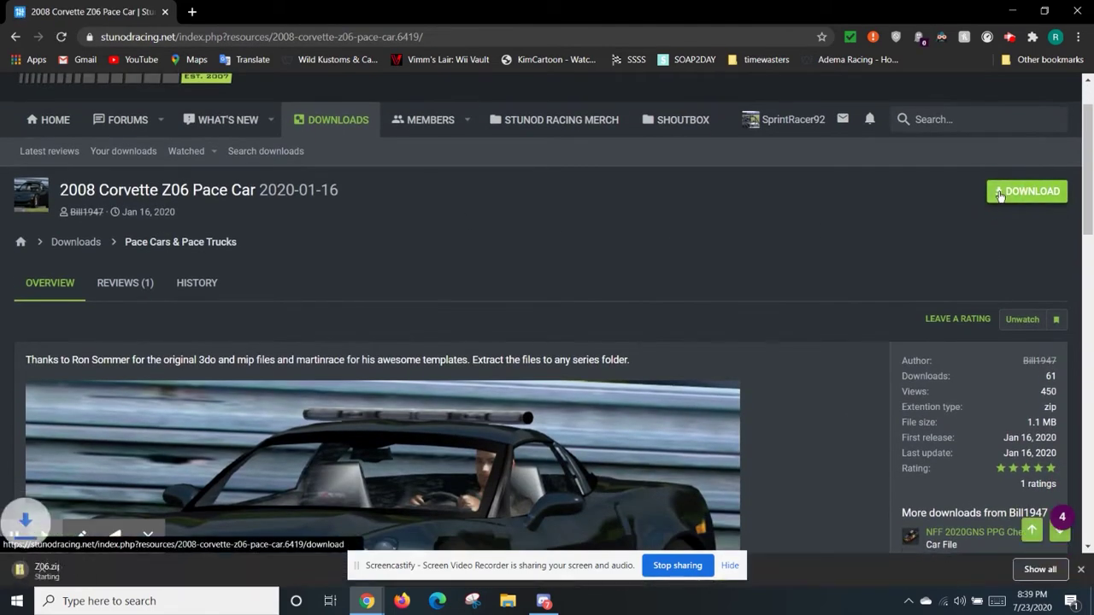
{"action": "scroll", "coordinate": [303, 211], "scroll_direction": "up", "scroll_amount": 1}
{"action": "scroll", "coordinate": [293, 384], "scroll_direction": "down", "scroll_amount": 3}
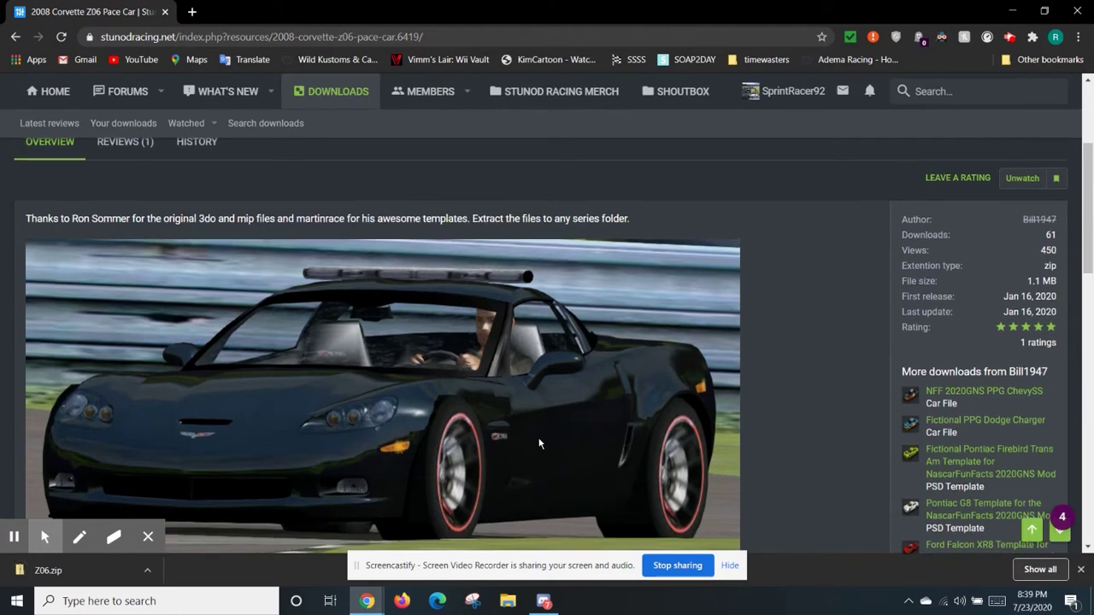
{"action": "scroll", "coordinate": [408, 239], "scroll_direction": "up", "scroll_amount": 3}
- Download the 2008 Chevy Corvette z06 PaceCar Templates archive from Templates > Pace Car-Pace Truck
{"action": "left_click", "coordinate": [317, 192]}
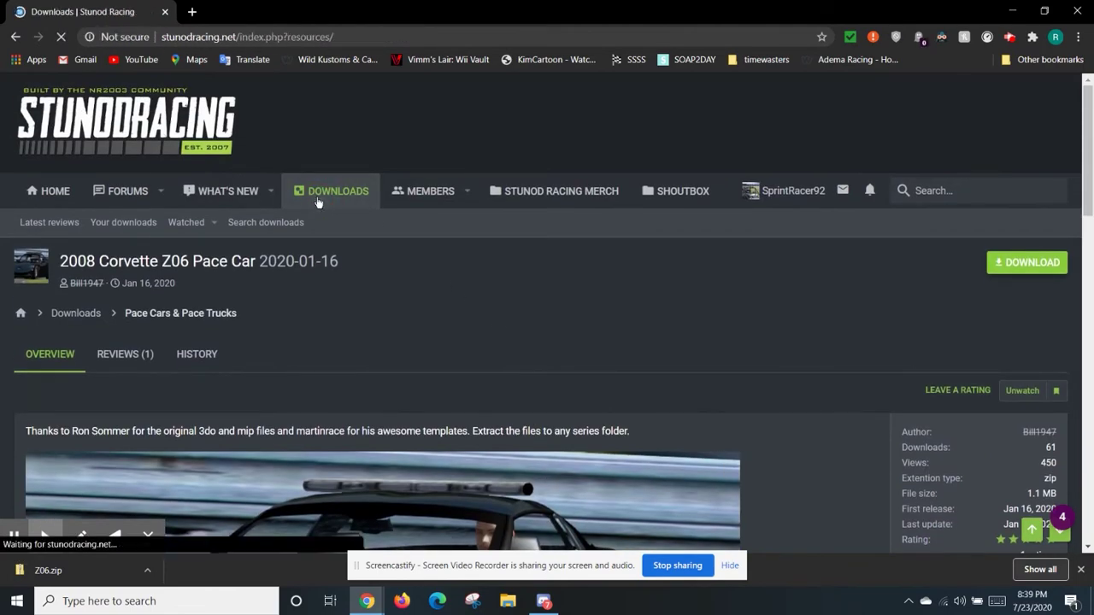
{"action": "scroll", "coordinate": [60, 397], "scroll_direction": "down", "scroll_amount": 1}
{"action": "scroll", "coordinate": [60, 397], "scroll_direction": "down", "scroll_amount": 4}
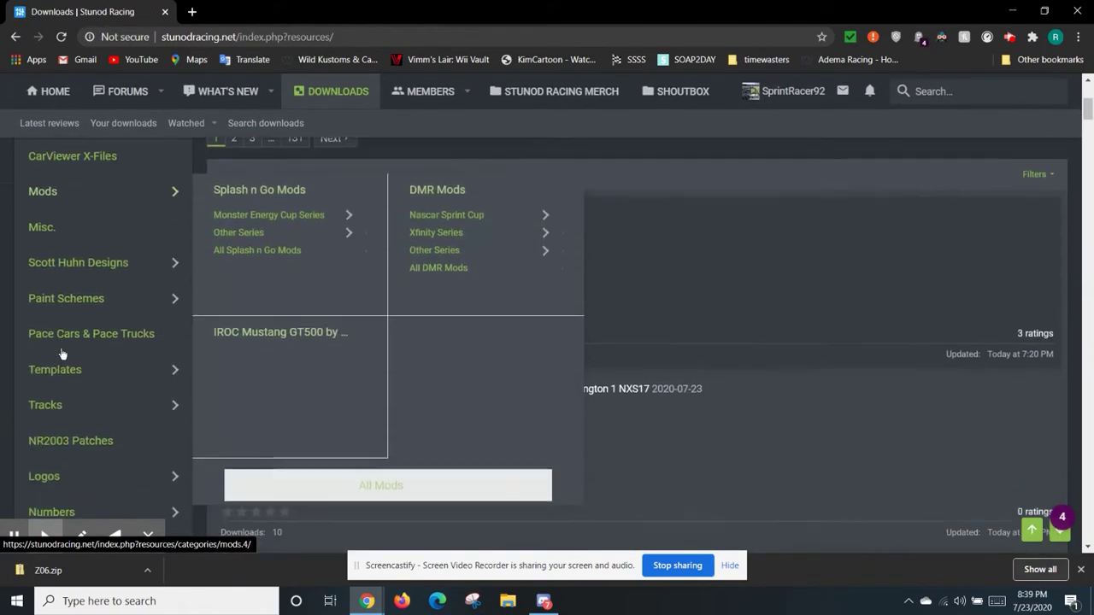
{"action": "mouse_move", "coordinate": [96, 301]}
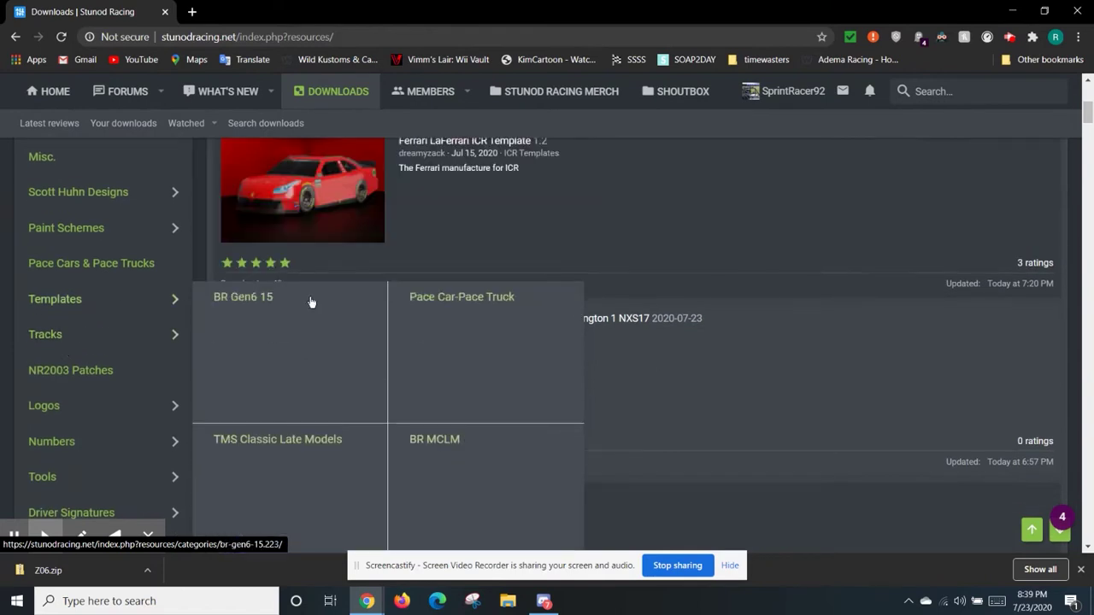
{"action": "left_click", "coordinate": [440, 307]}
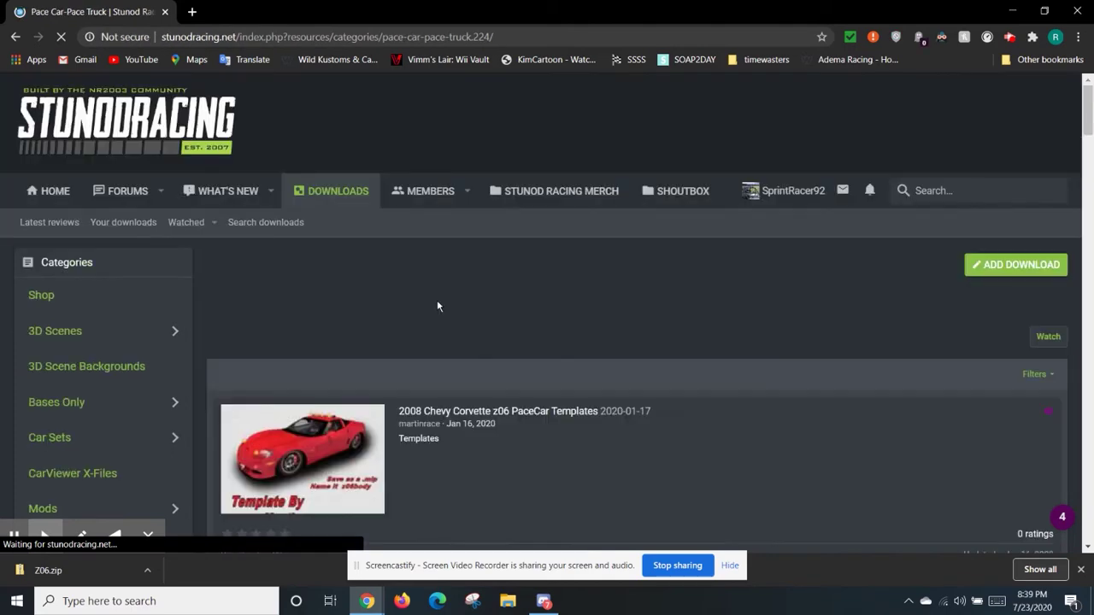
{"action": "scroll", "coordinate": [437, 325], "scroll_direction": "down", "scroll_amount": 2}
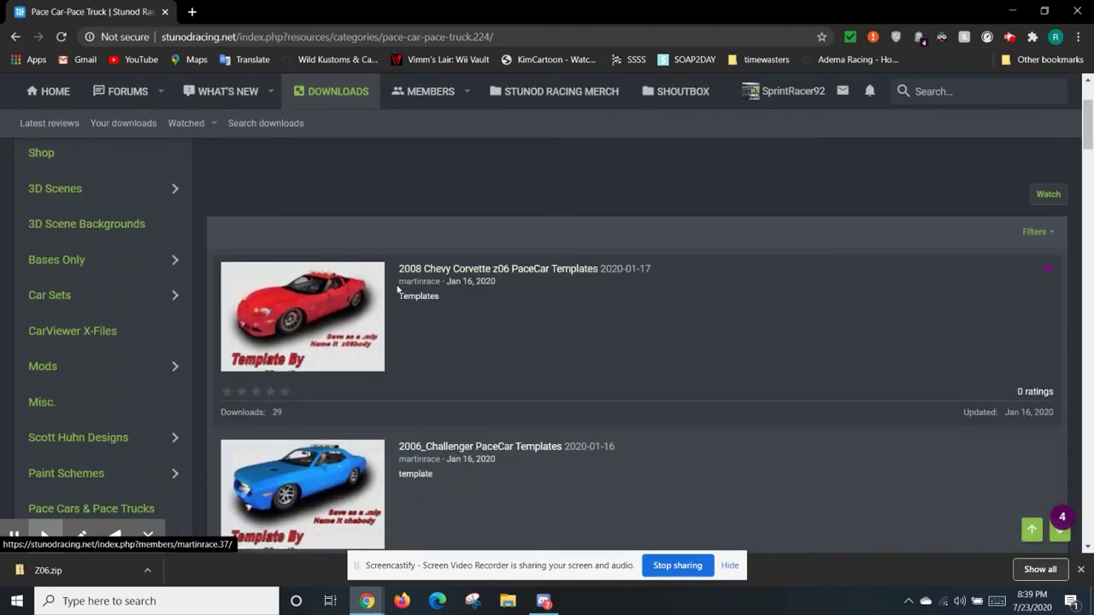
{"action": "left_click", "coordinate": [443, 270]}
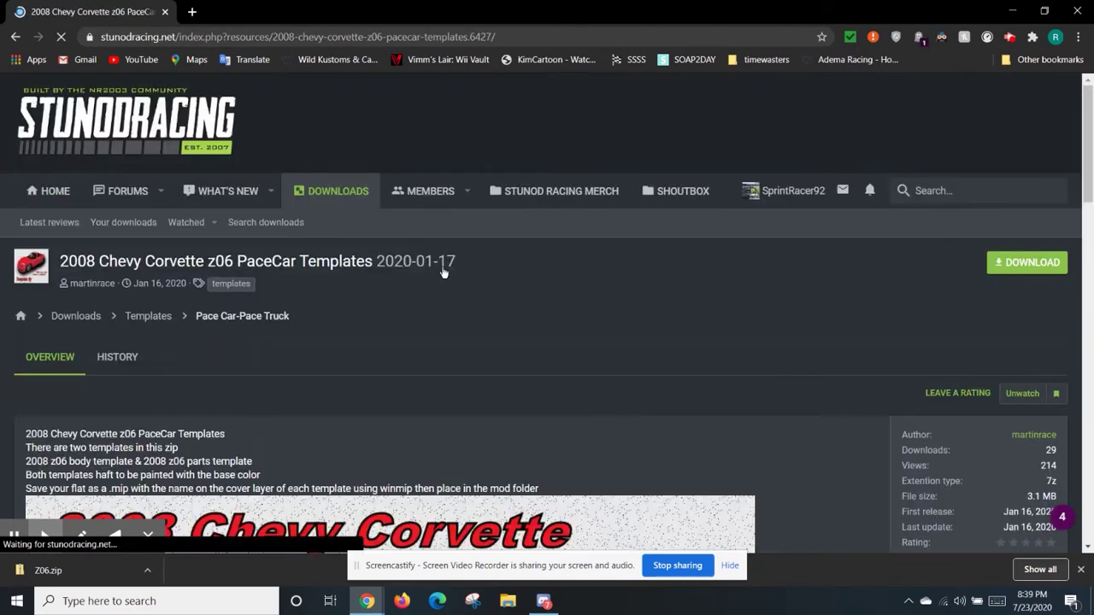
{"action": "left_click", "coordinate": [1046, 268]}
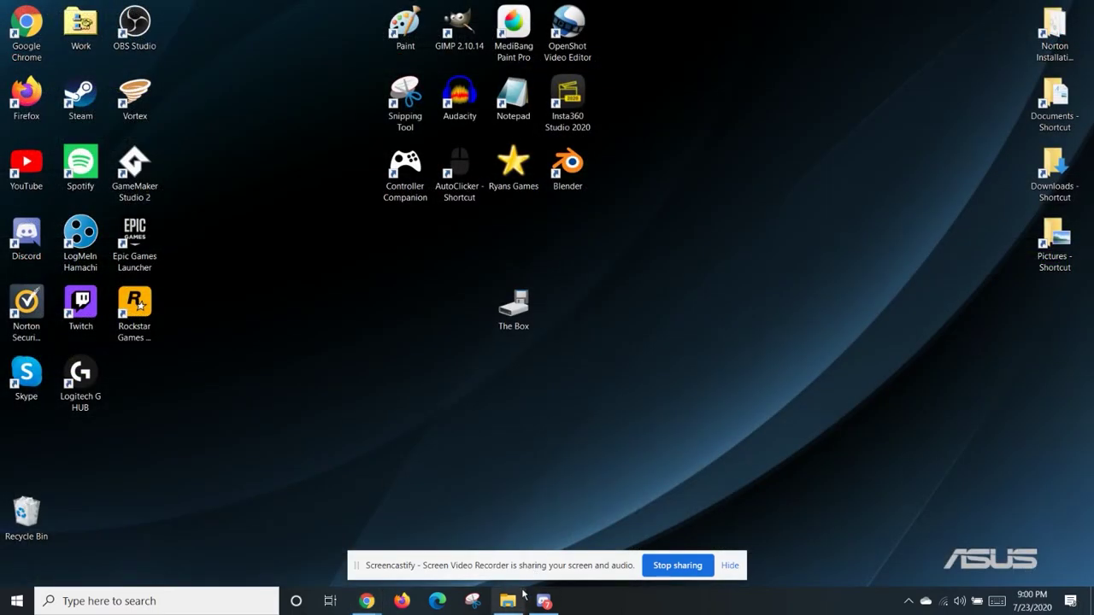
- In Downloads, select Z06.zip and the Corvette templates archive and extract both with 7-Zip
{"action": "left_click", "coordinate": [507, 601]}
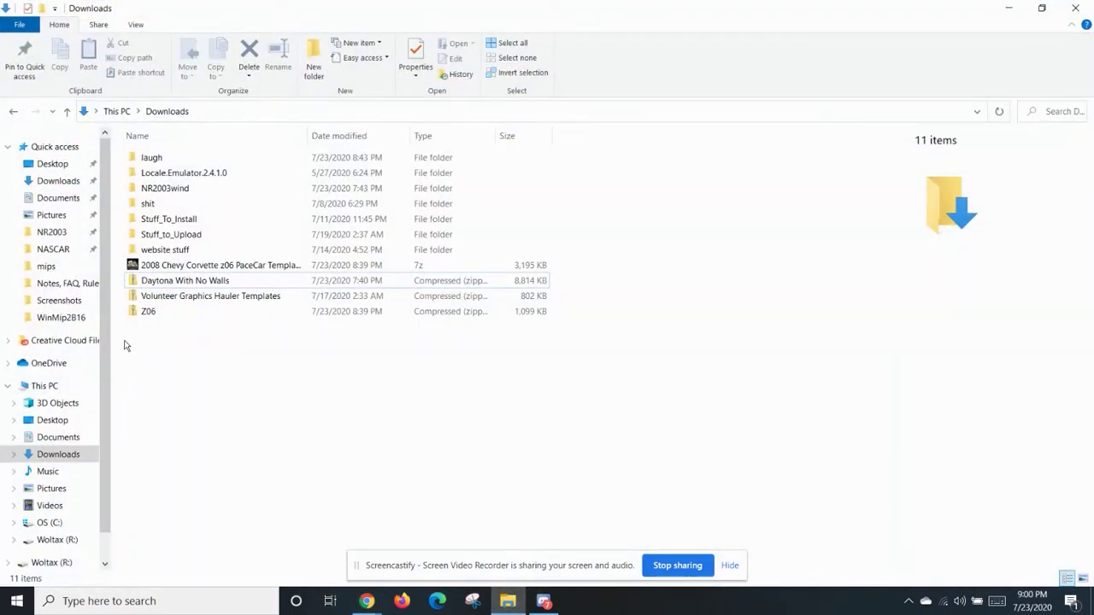
{"action": "left_click", "coordinate": [171, 312]}
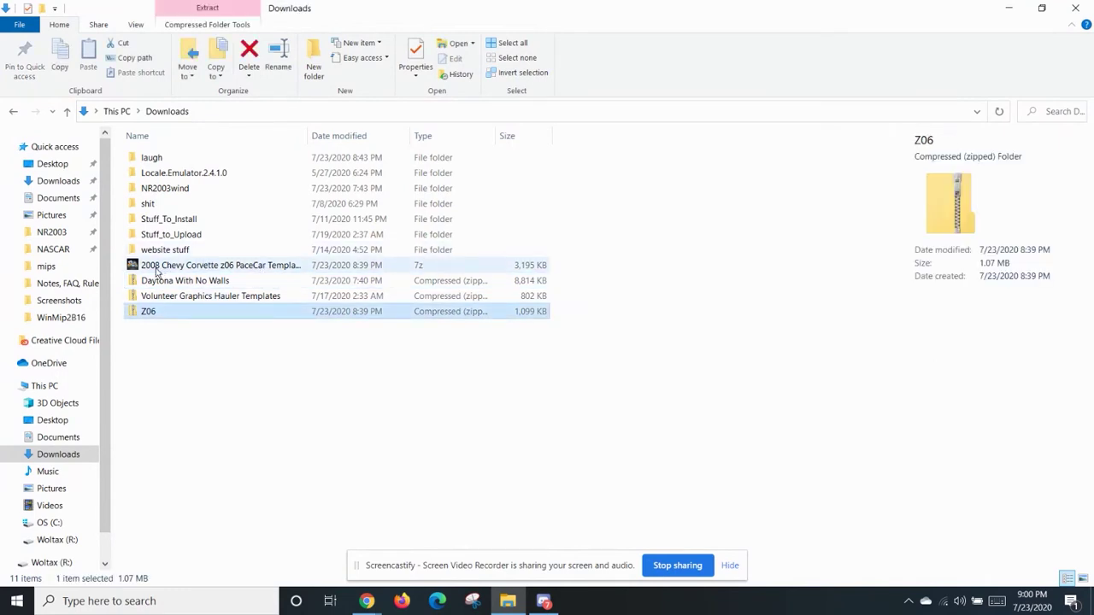
{"action": "left_click", "coordinate": [419, 267]}
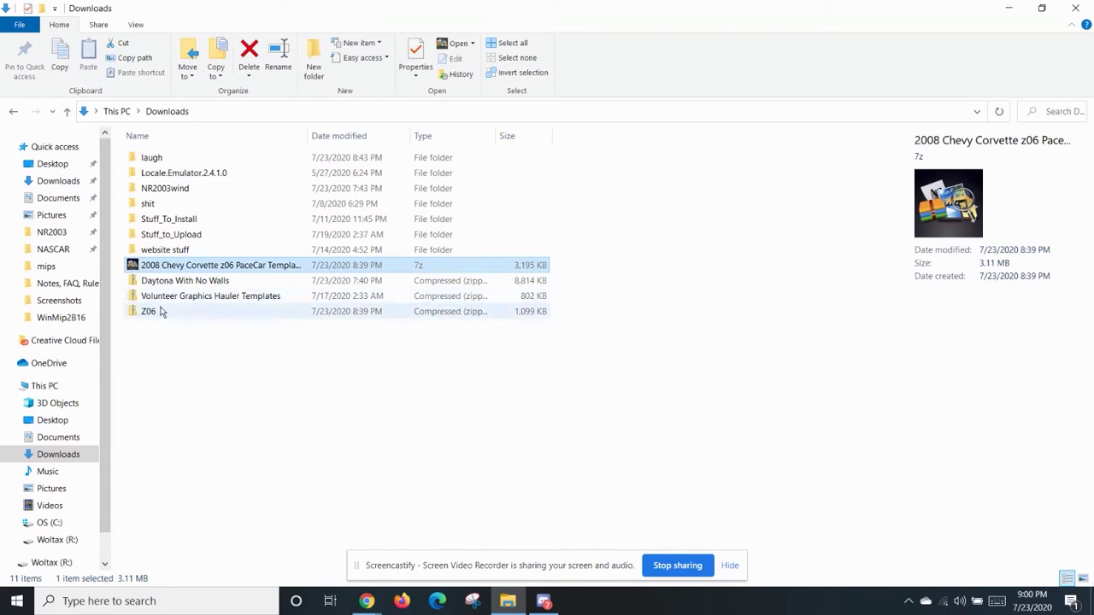
{"action": "left_click", "coordinate": [427, 313]}
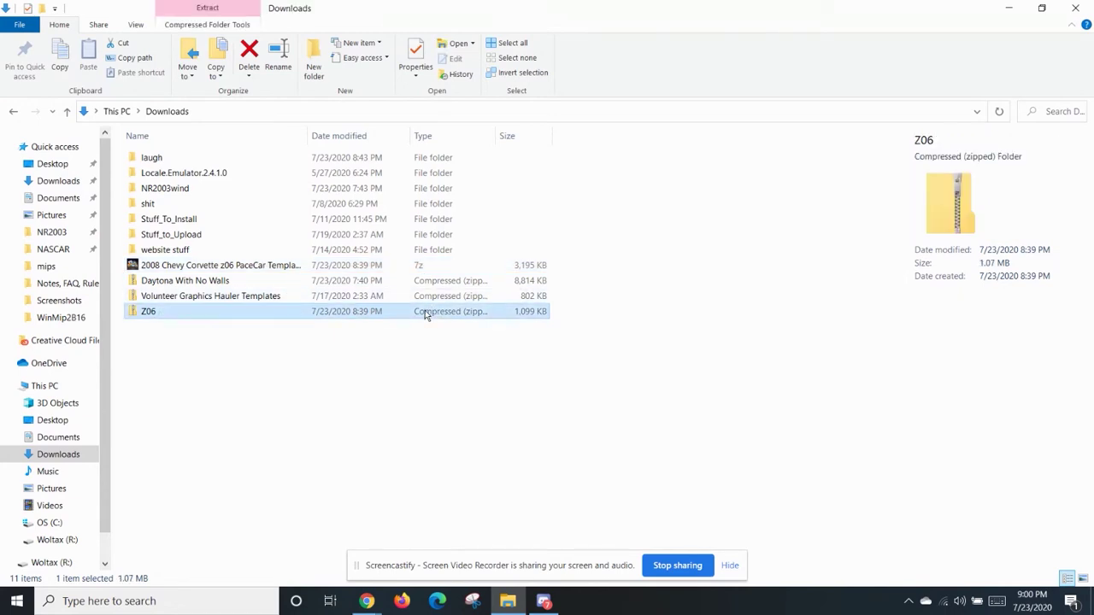
{"action": "left_click", "coordinate": [268, 272], "text": "ctrl"}
{"action": "right_click", "coordinate": [267, 271]}
{"action": "mouse_move", "coordinate": [342, 313]}
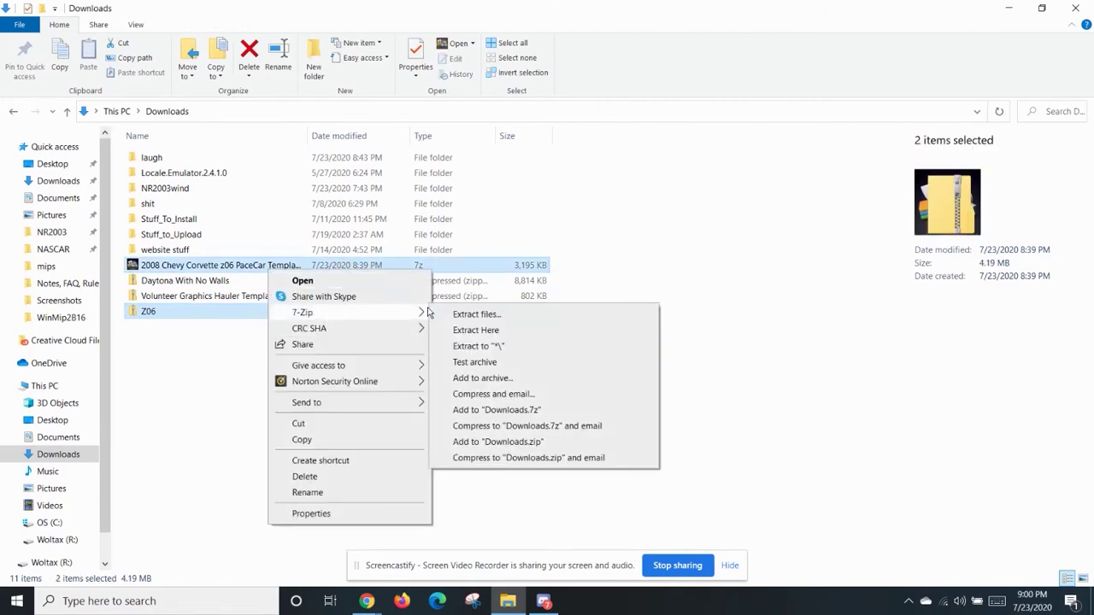
{"action": "left_click", "coordinate": [481, 314]}
{"action": "left_click", "coordinate": [527, 383]}
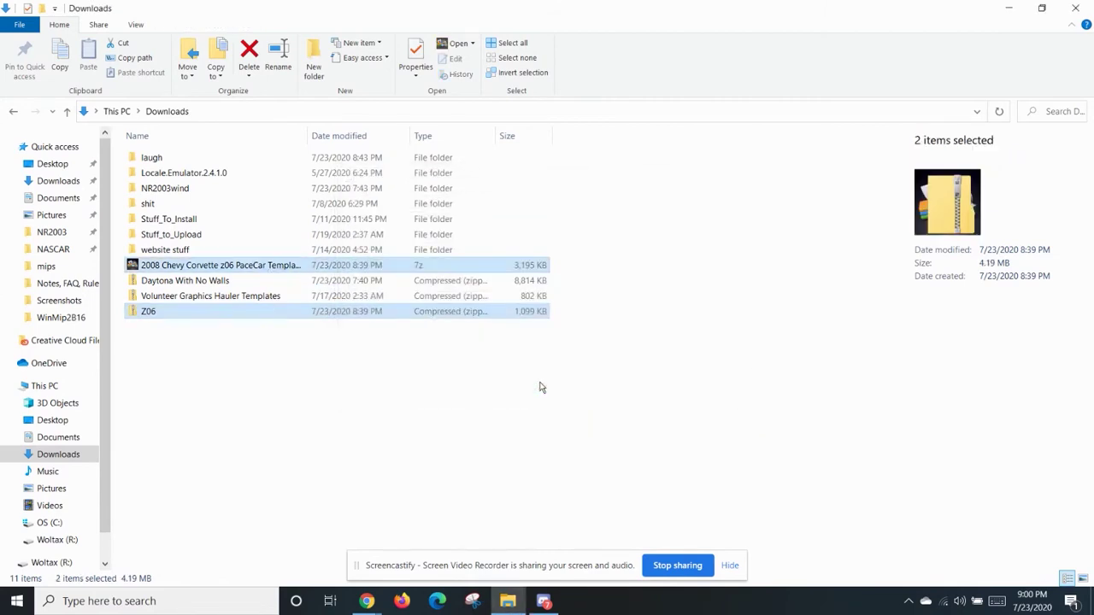
- Look through the extracted Z06 folder's pace car files, then return to Downloads
{"action": "left_click", "coordinate": [166, 372]}
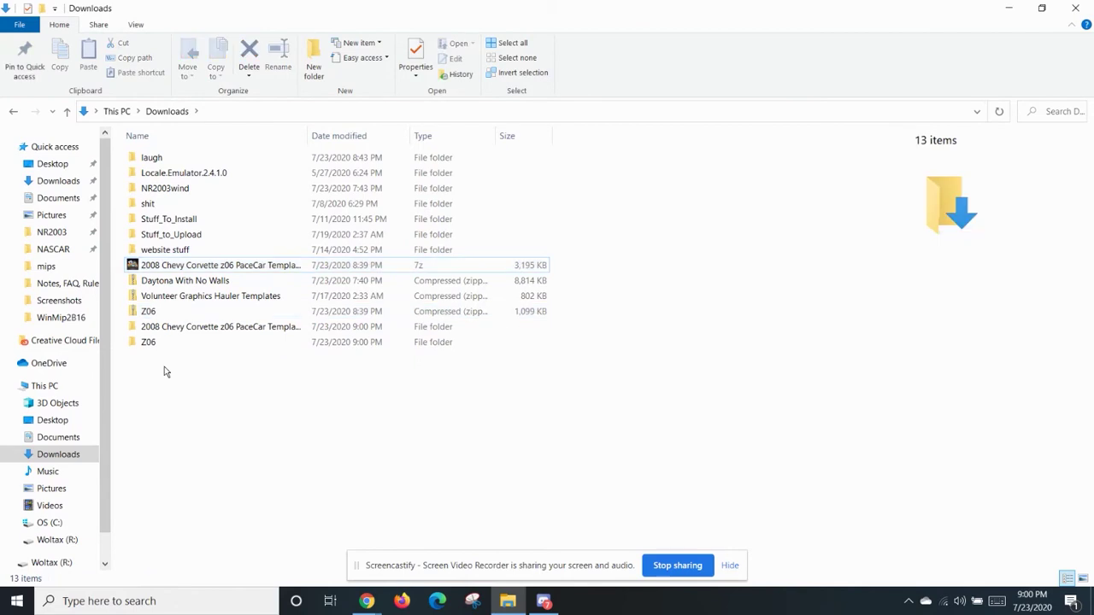
{"action": "double_click", "coordinate": [176, 345]}
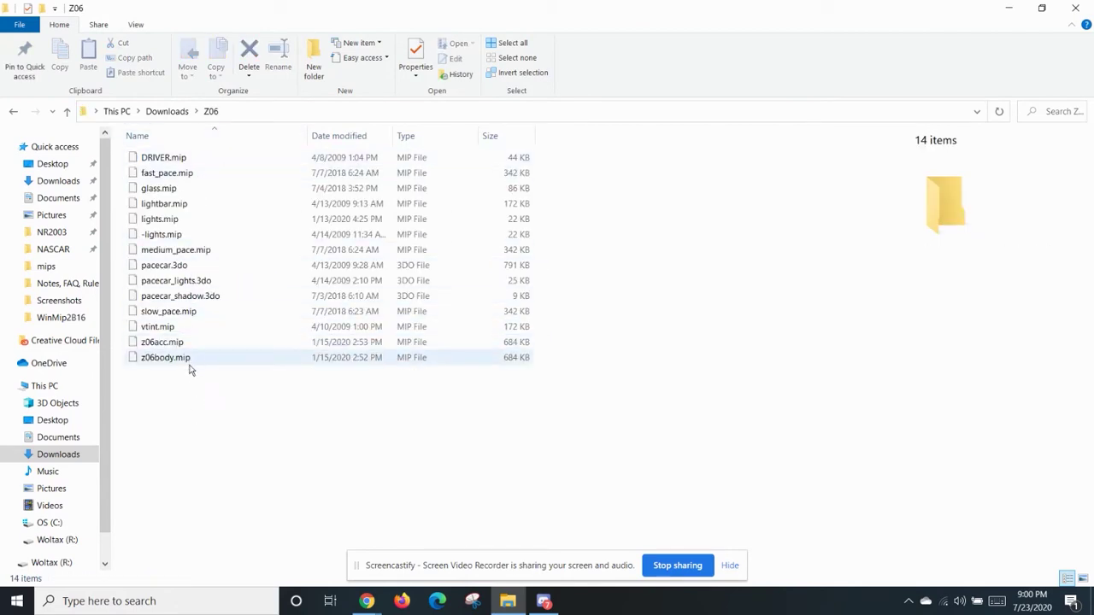
{"action": "left_click_drag", "start_coordinate": [192, 391], "coordinate": [173, 118]}
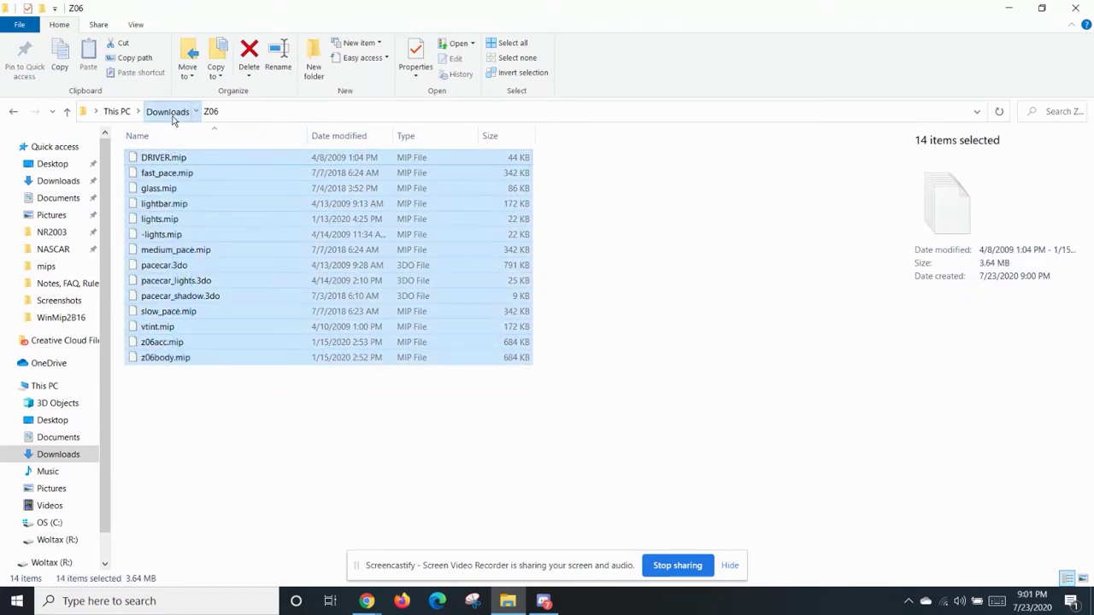
{"action": "left_click", "coordinate": [172, 118]}
- Open the 2008 z06 Body Tempate Final and z06ACC Template Final files in GIMP
{"action": "double_click", "coordinate": [169, 159]}
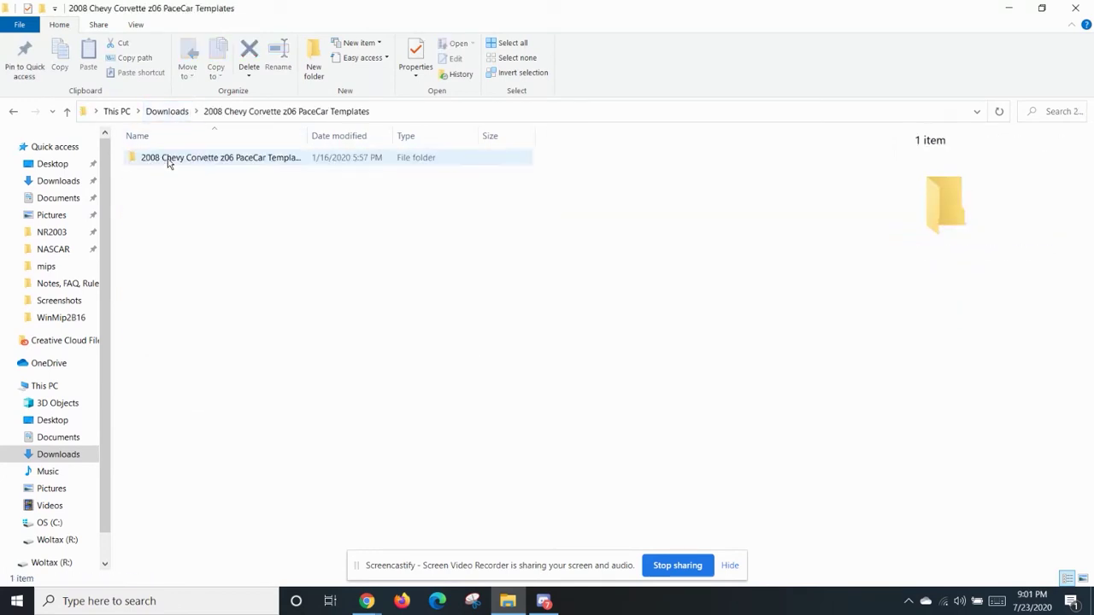
{"action": "double_click", "coordinate": [169, 160]}
{"action": "left_click", "coordinate": [171, 161]}
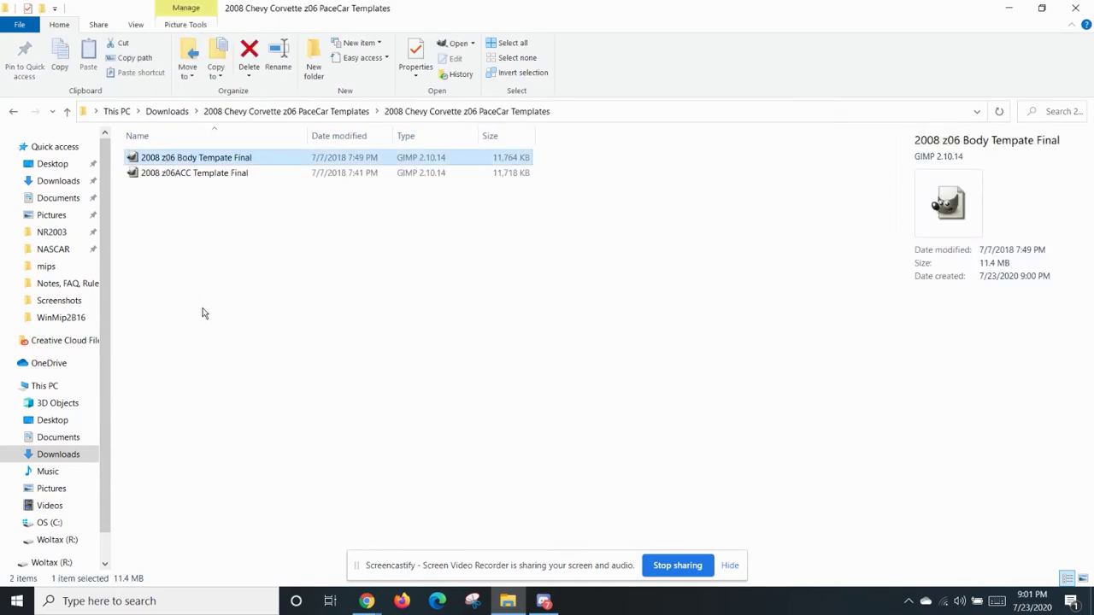
{"action": "left_click", "coordinate": [188, 200]}
{"action": "left_click", "coordinate": [193, 174]}
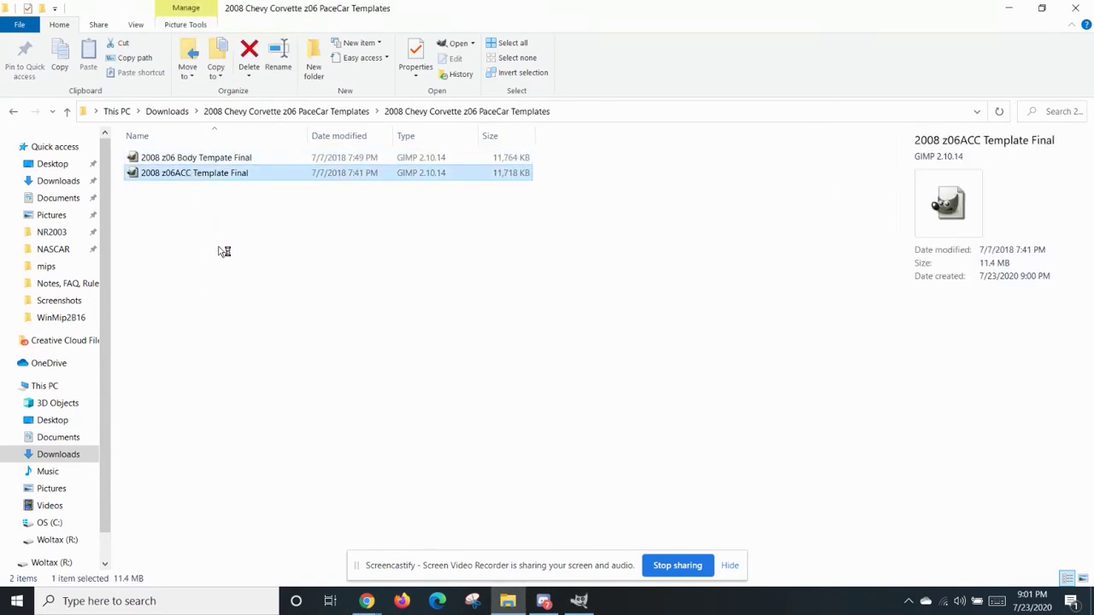
{"action": "left_click", "coordinate": [579, 600]}
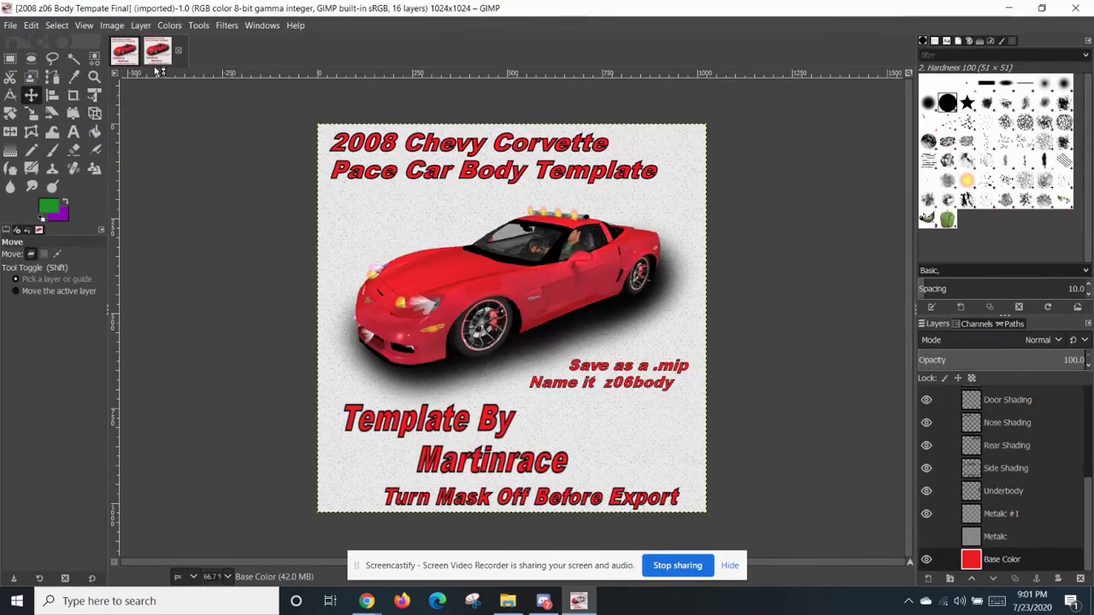
- Hide the Cover Sheet layer in both the z06ACC parts and z06 body templates
{"action": "left_click", "coordinate": [130, 53]}
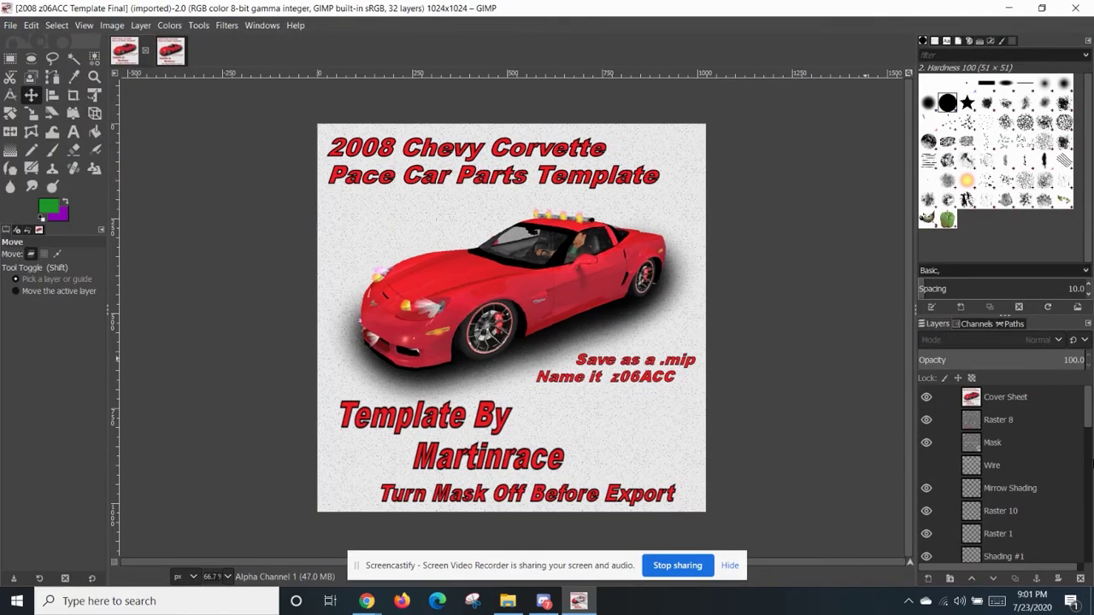
{"action": "left_click", "coordinate": [927, 399]}
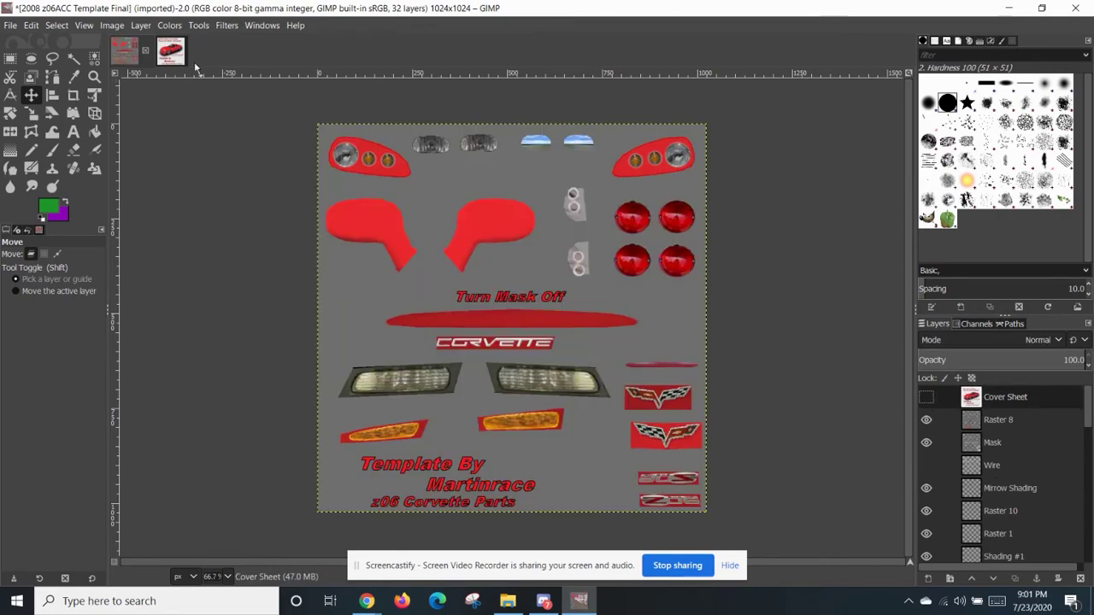
{"action": "left_click", "coordinate": [170, 50]}
{"action": "scroll", "coordinate": [983, 462], "scroll_direction": "up", "scroll_amount": 3}
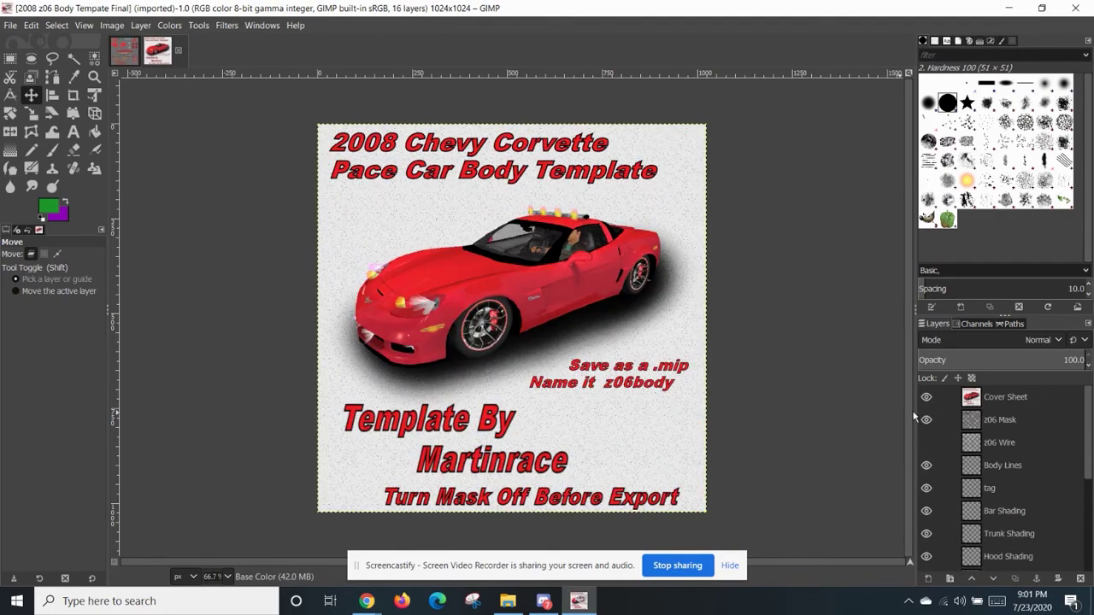
{"action": "left_click", "coordinate": [922, 398]}
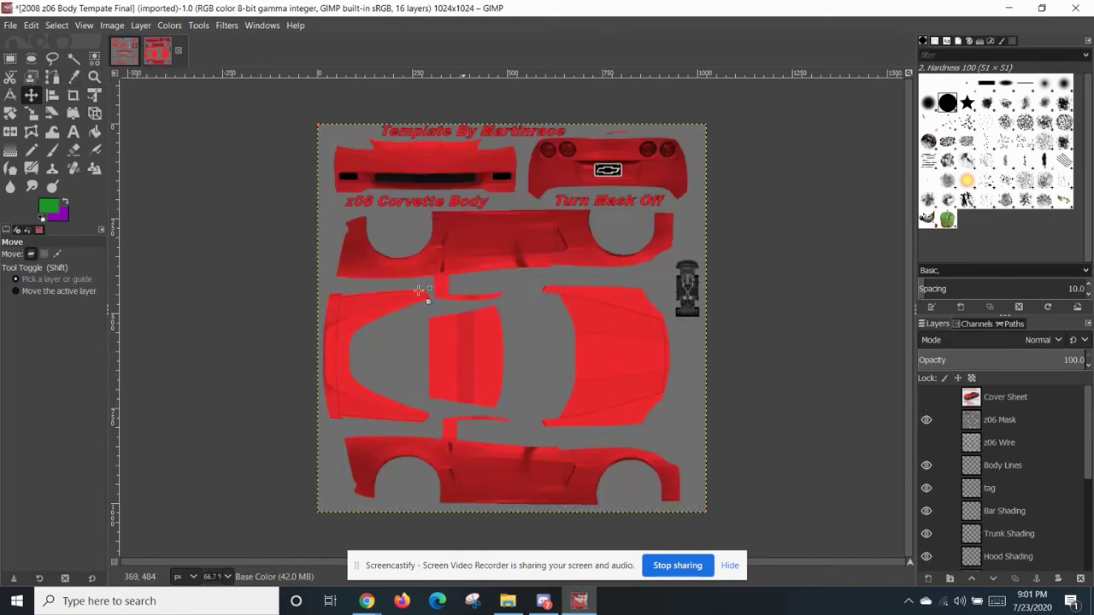
{"action": "scroll", "coordinate": [1044, 513], "scroll_direction": "down", "scroll_amount": 5}
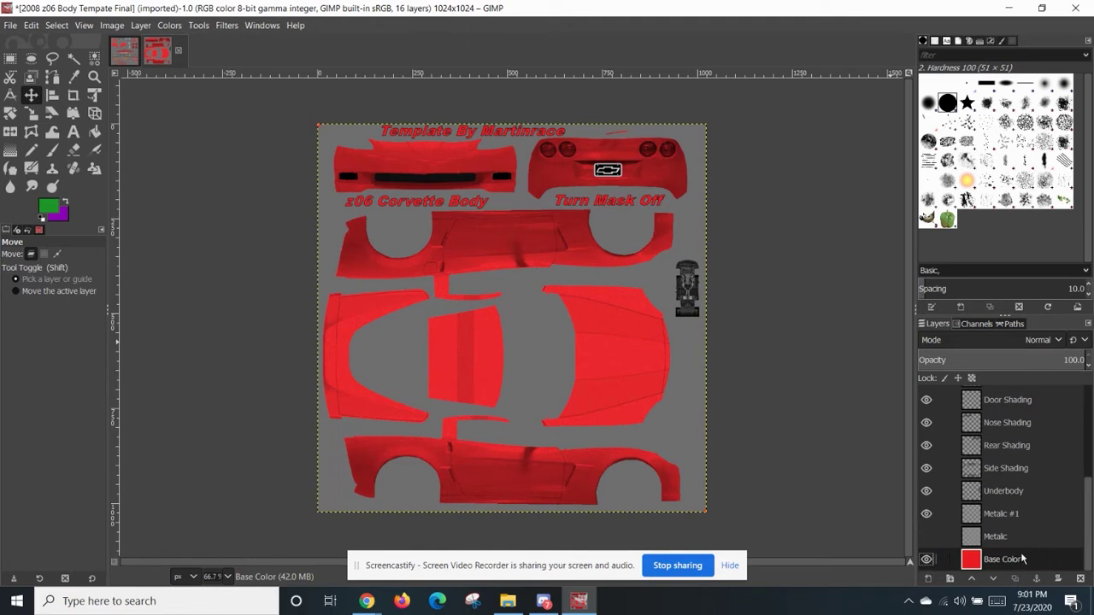
- Colorize the body template's Base Color layer teal (40bfbf), after cancelling a Posterize attempt
{"action": "left_click", "coordinate": [169, 25]}
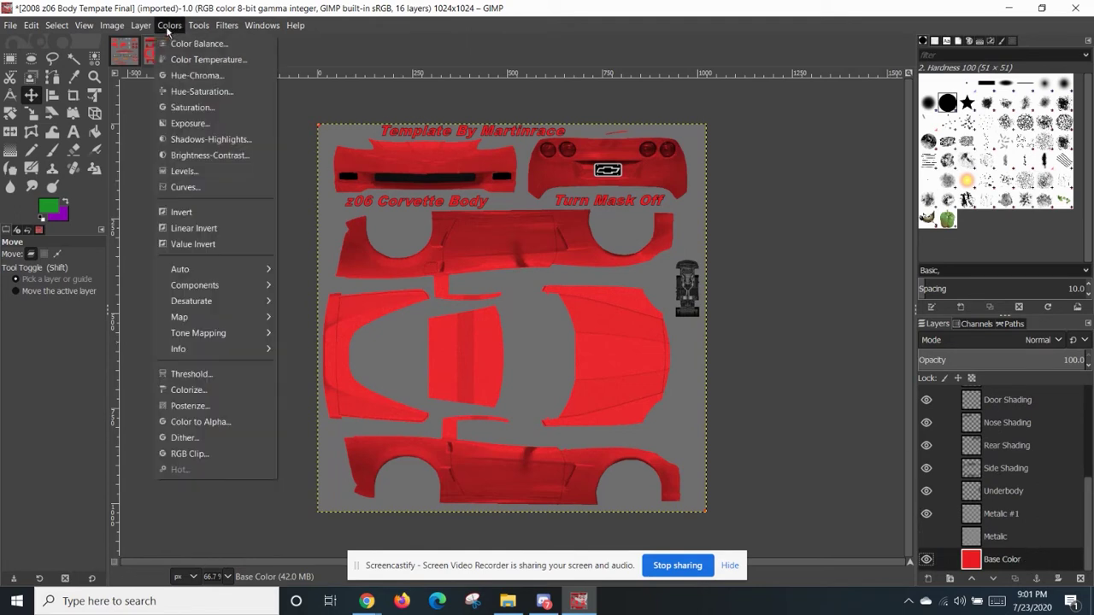
{"action": "left_click", "coordinate": [200, 403]}
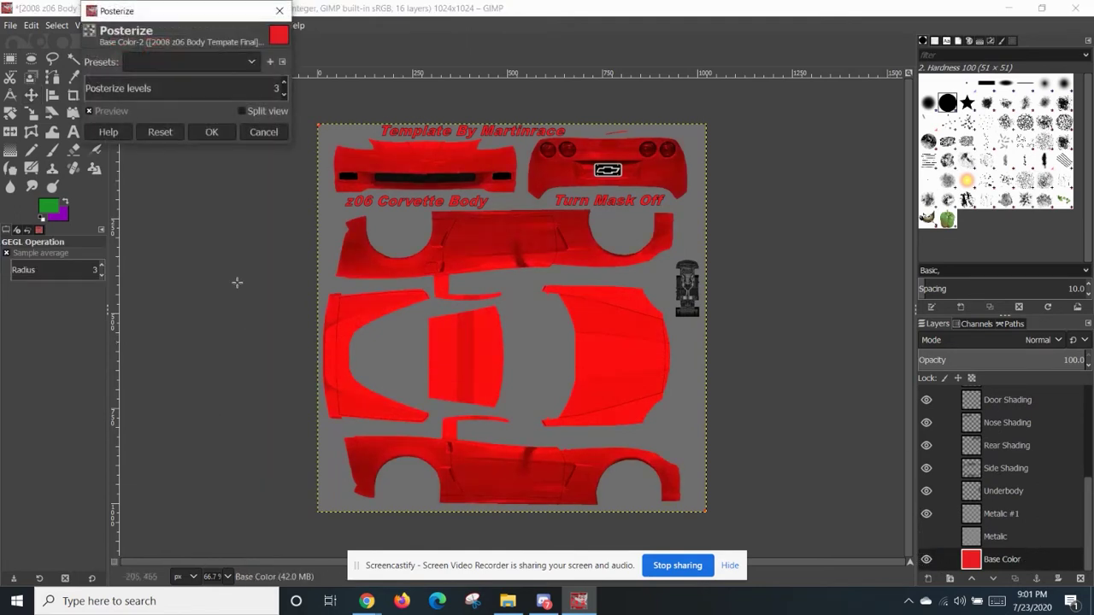
{"action": "left_click", "coordinate": [273, 132]}
{"action": "left_click", "coordinate": [169, 25]}
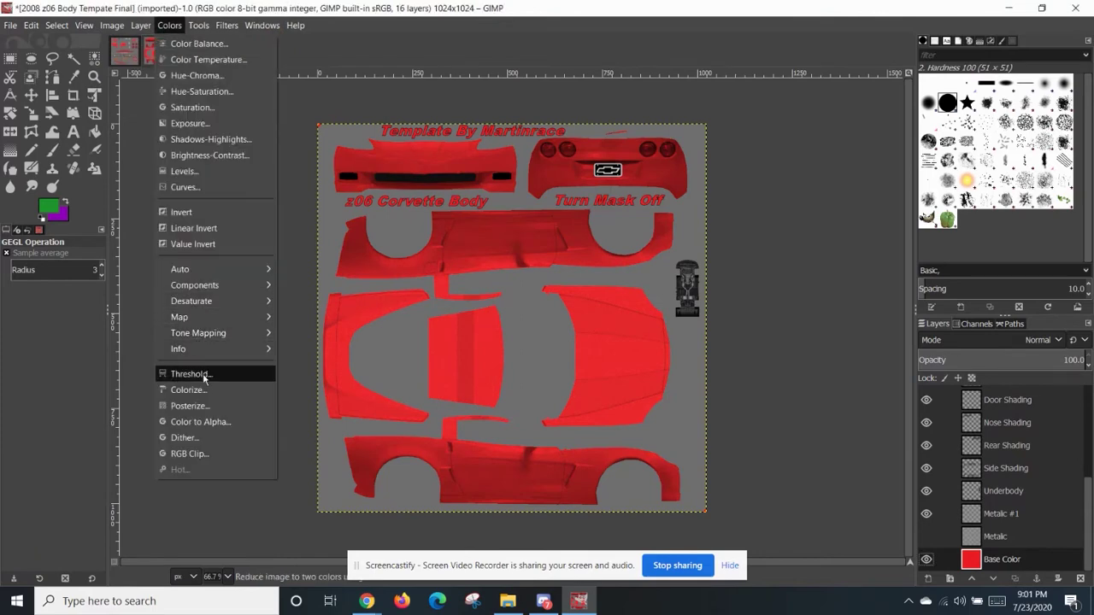
{"action": "left_click", "coordinate": [203, 389]}
{"action": "left_click", "coordinate": [224, 175]}
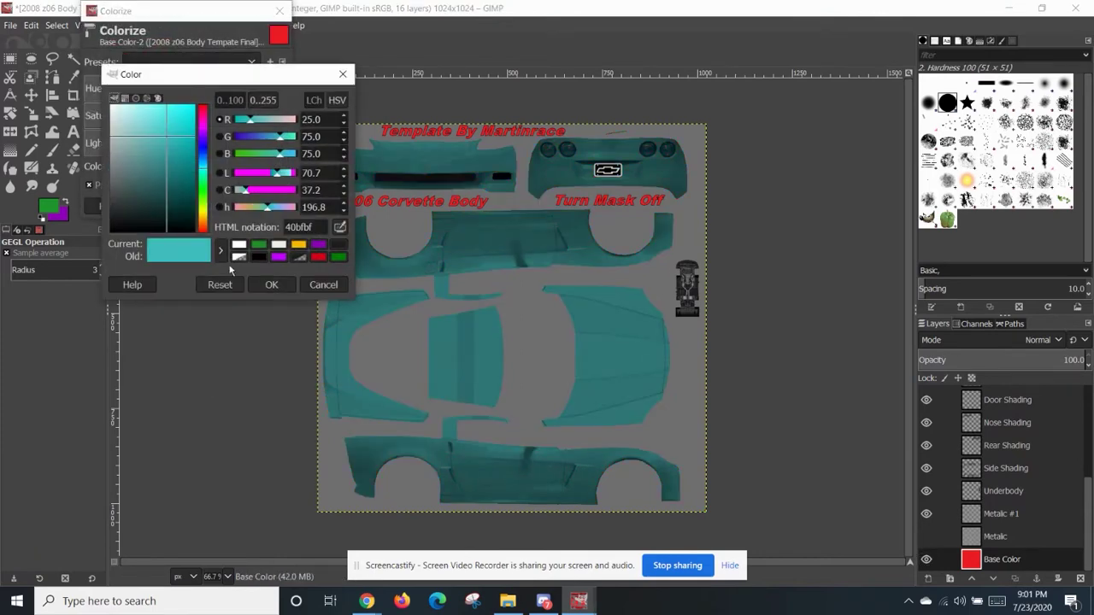
{"action": "left_click", "coordinate": [272, 284]}
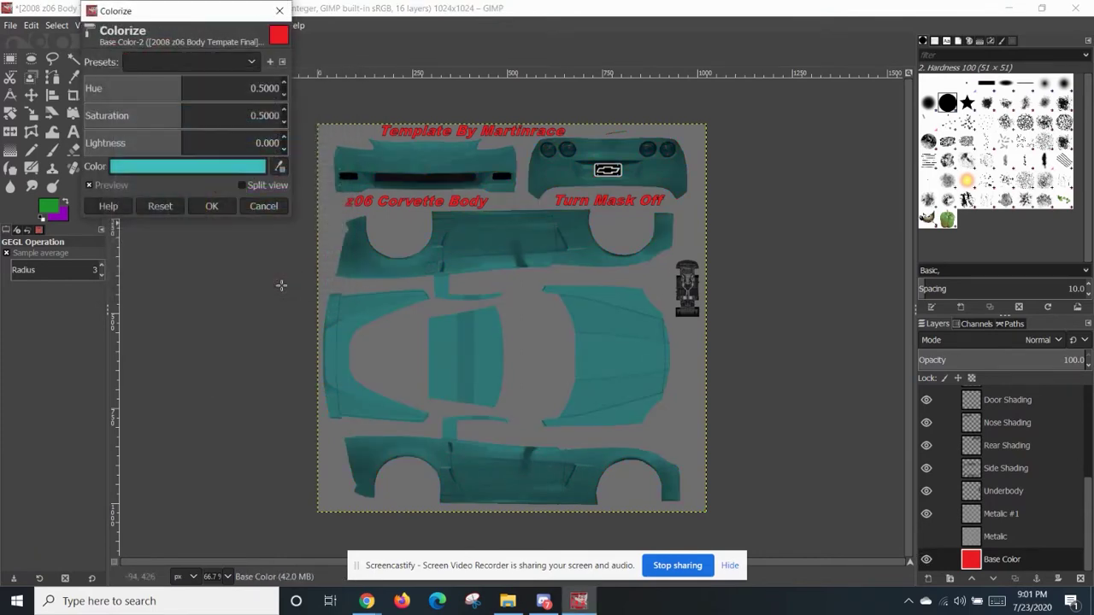
{"action": "left_click", "coordinate": [218, 205]}
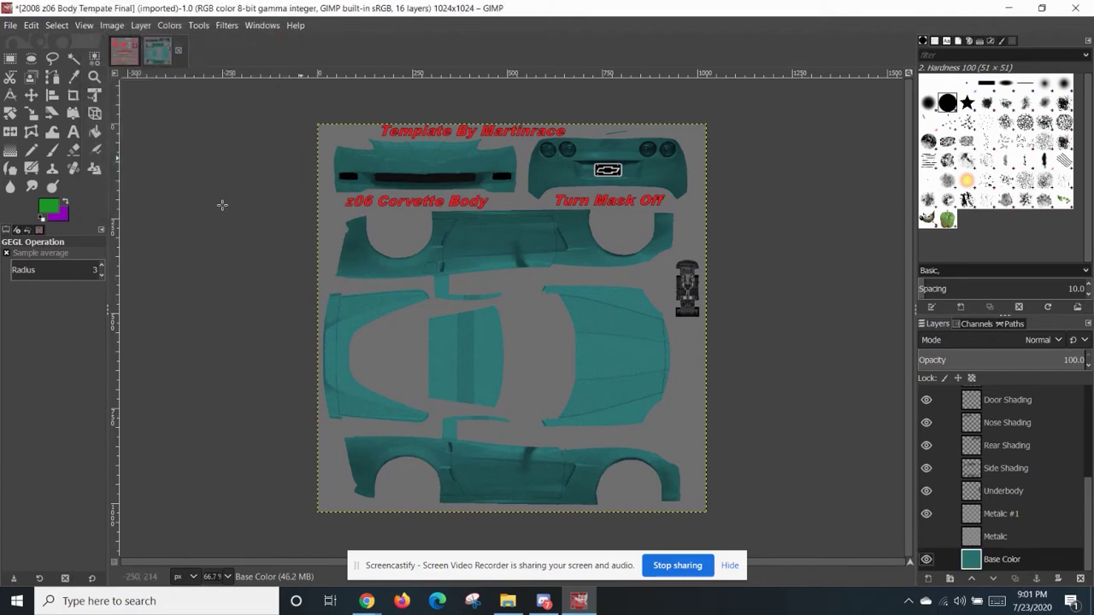
- Compare the teal body template against the still-red parts template
{"action": "left_click", "coordinate": [130, 64]}
{"action": "left_click", "coordinate": [165, 65]}
{"action": "left_click", "coordinate": [137, 65]}
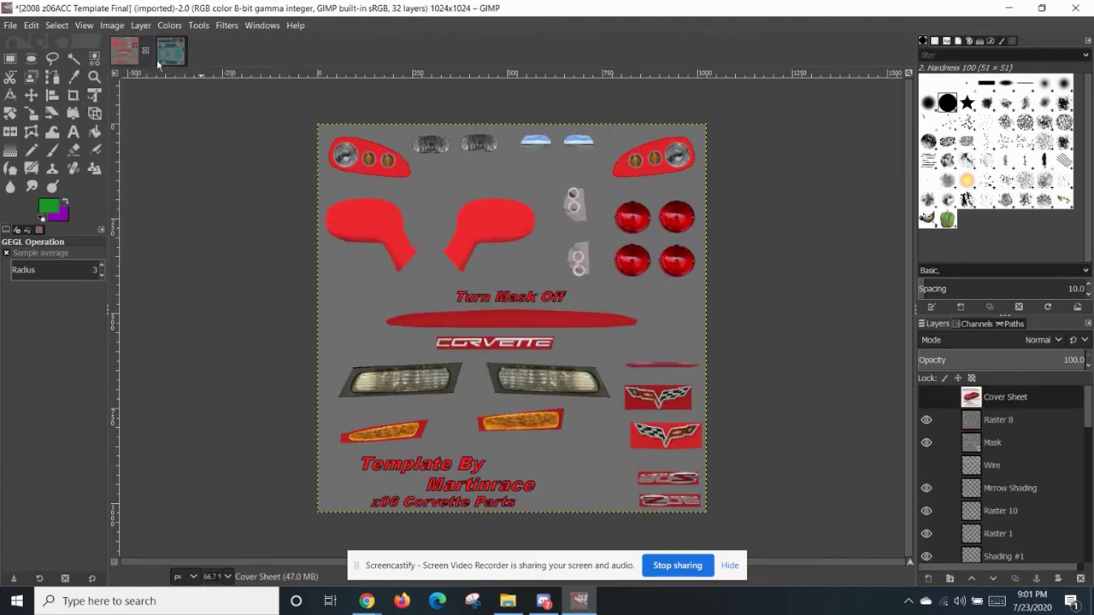
{"action": "left_click", "coordinate": [164, 64]}
{"action": "left_click", "coordinate": [132, 60]}
{"action": "left_click", "coordinate": [164, 58]}
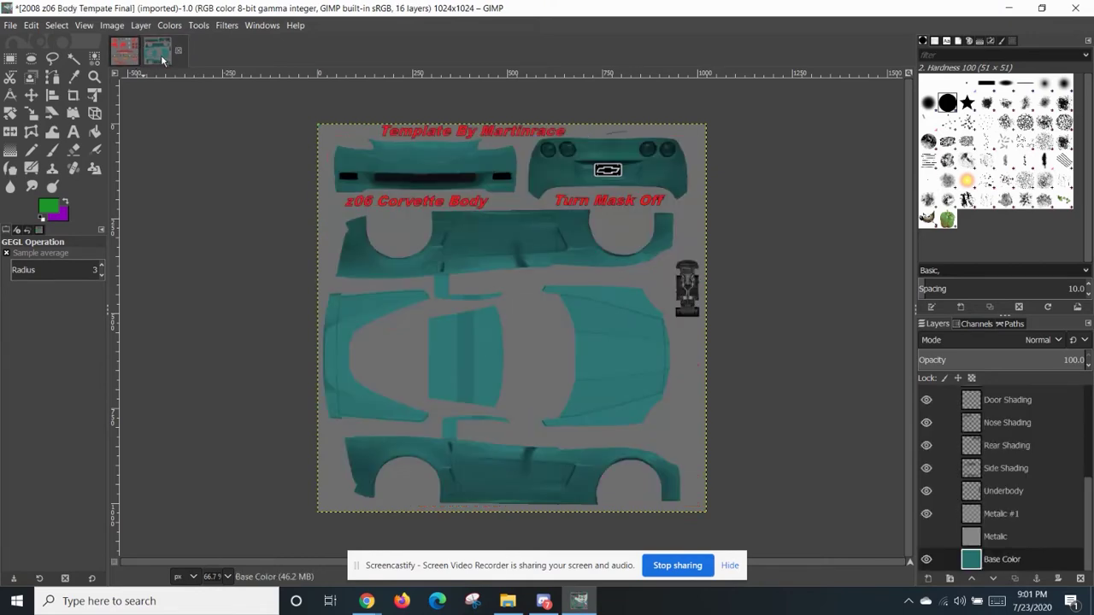
{"action": "left_click", "coordinate": [122, 58]}
{"action": "left_click", "coordinate": [159, 56]}
- Colorize the z06ACC parts template's Base Color layer teal to match the body
{"action": "left_click", "coordinate": [134, 49]}
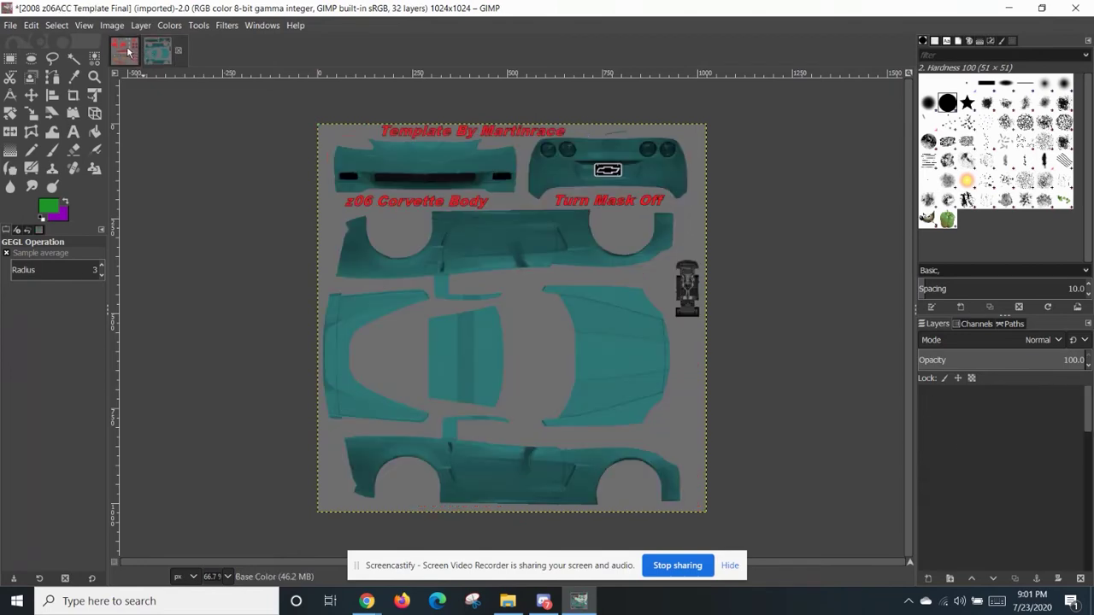
{"action": "left_click", "coordinate": [169, 25]}
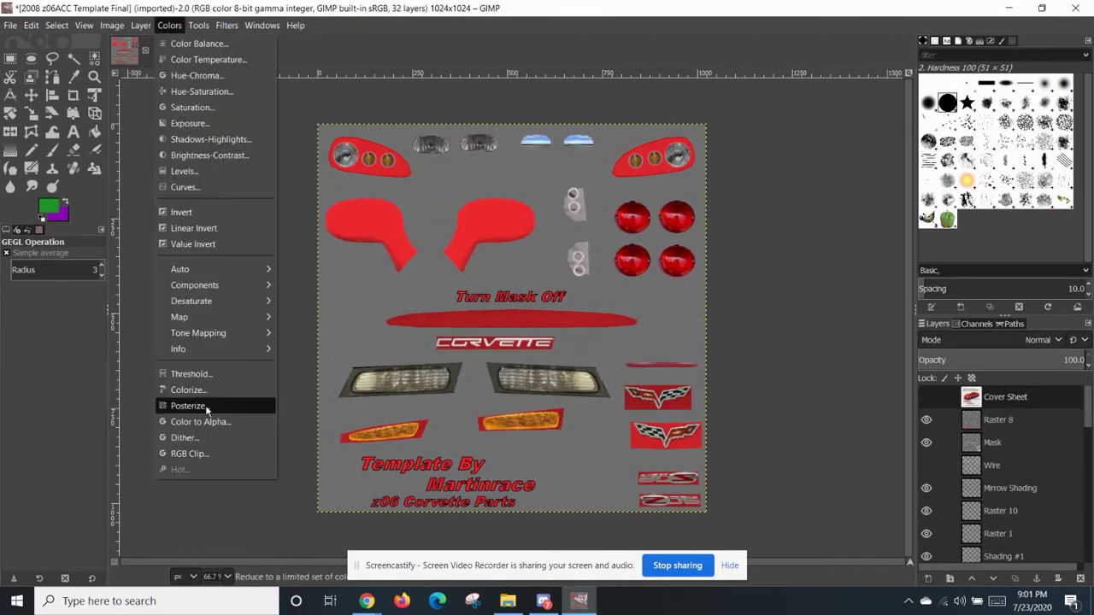
{"action": "left_click", "coordinate": [202, 389]}
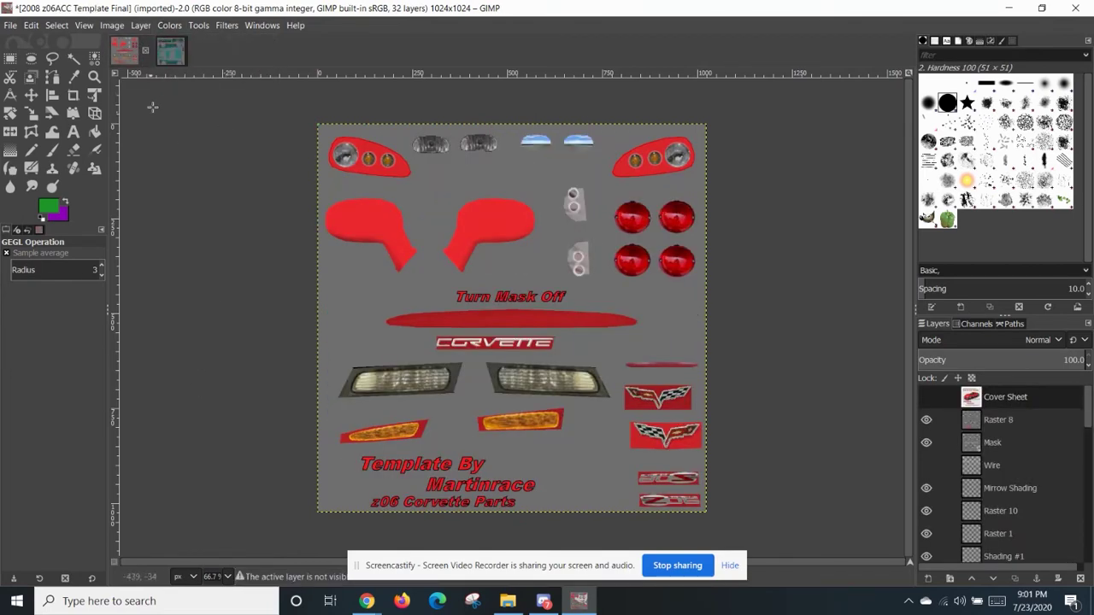
{"action": "scroll", "coordinate": [1085, 472], "scroll_direction": "down", "scroll_amount": 4}
{"action": "scroll", "coordinate": [1086, 473], "scroll_direction": "down", "scroll_amount": 8}
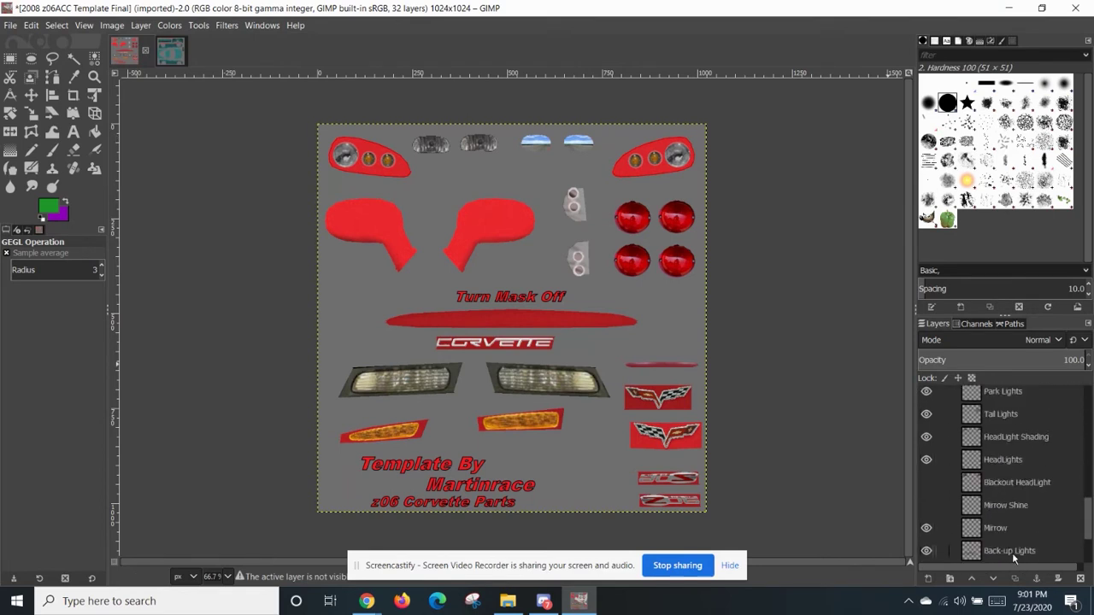
{"action": "left_click", "coordinate": [168, 26]}
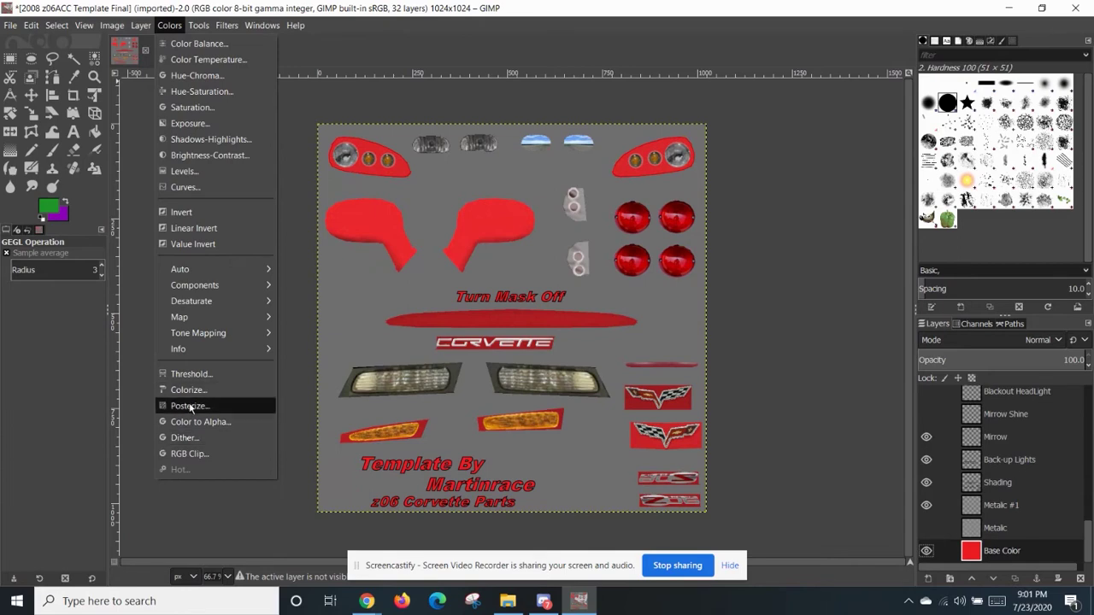
{"action": "left_click", "coordinate": [187, 391]}
{"action": "left_click", "coordinate": [210, 206]}
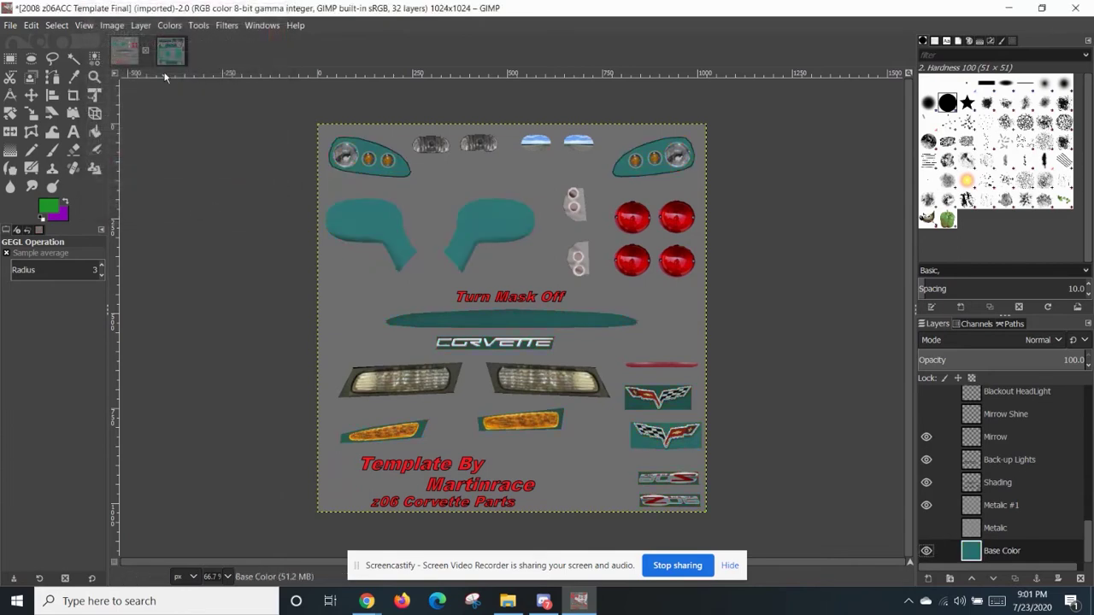
{"action": "left_click", "coordinate": [170, 63]}
- Brush green stripes across hood, roof and trunk, and add white 'pacecar' text on the side panel
{"action": "left_click", "coordinate": [52, 150]}
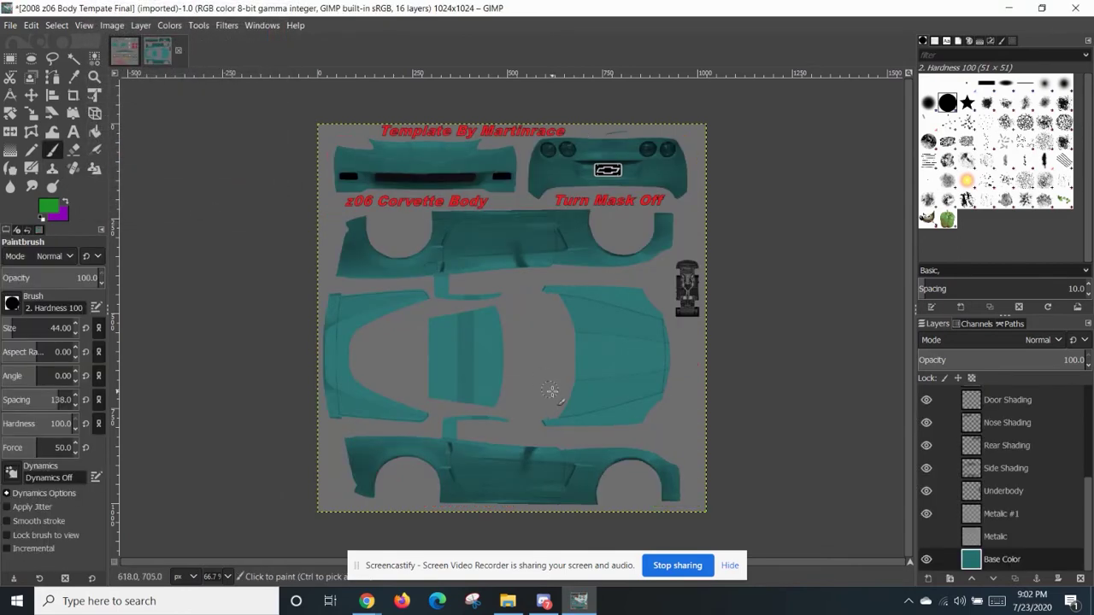
{"action": "mouse_move", "coordinate": [466, 346]}
{"action": "left_mouse_down"}
{"action": "mouse_move", "coordinate": [579, 354]}
{"action": "mouse_move", "coordinate": [578, 369]}
{"action": "mouse_move", "coordinate": [615, 357]}
{"action": "mouse_move", "coordinate": [285, 361]}
{"action": "mouse_move", "coordinate": [231, 373]}
{"action": "mouse_move", "coordinate": [749, 338]}
{"action": "left_mouse_up"}
{"action": "left_click", "coordinate": [74, 131]}
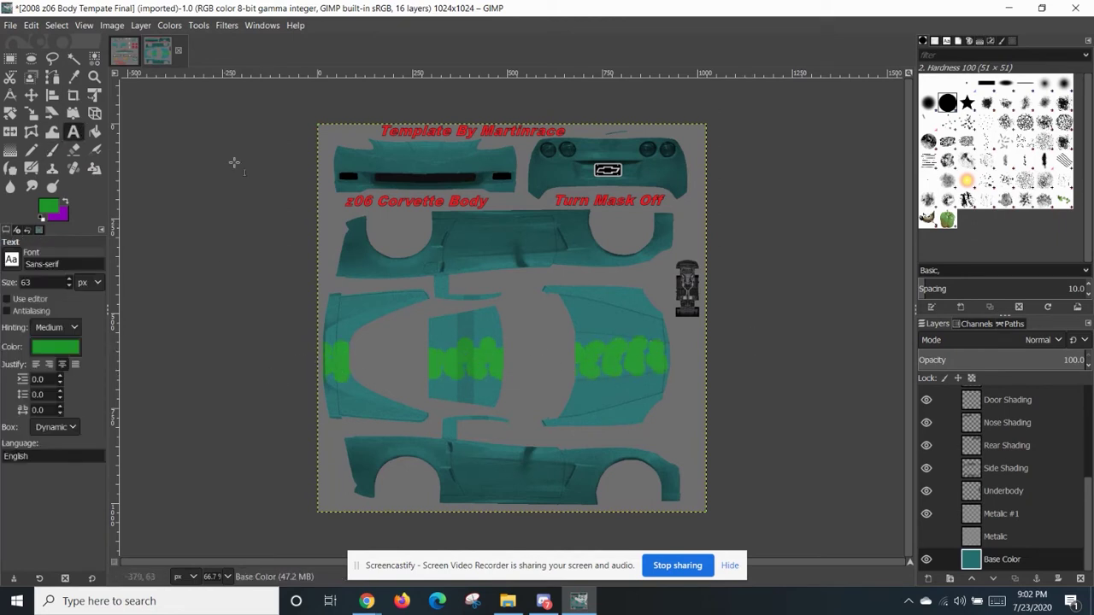
{"action": "left_click", "coordinate": [440, 233]}
{"action": "type", "text": "pacer"}
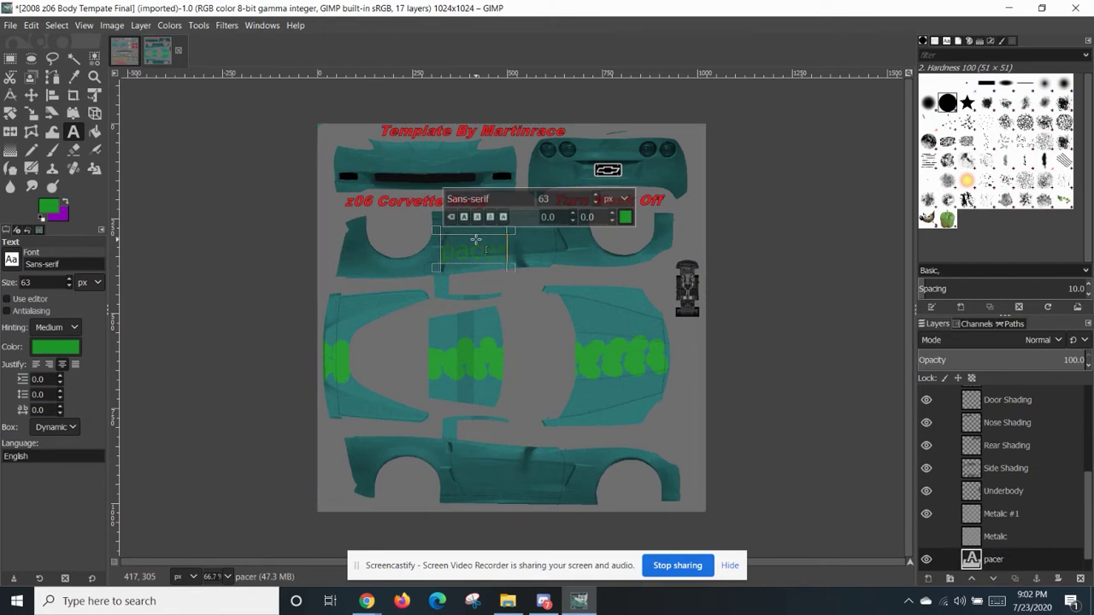
{"action": "key", "text": "BackSpace"}
{"action": "key", "text": "BackSpace"}
{"action": "key", "text": "BackSpace"}
{"action": "type", "text": "cecar"}
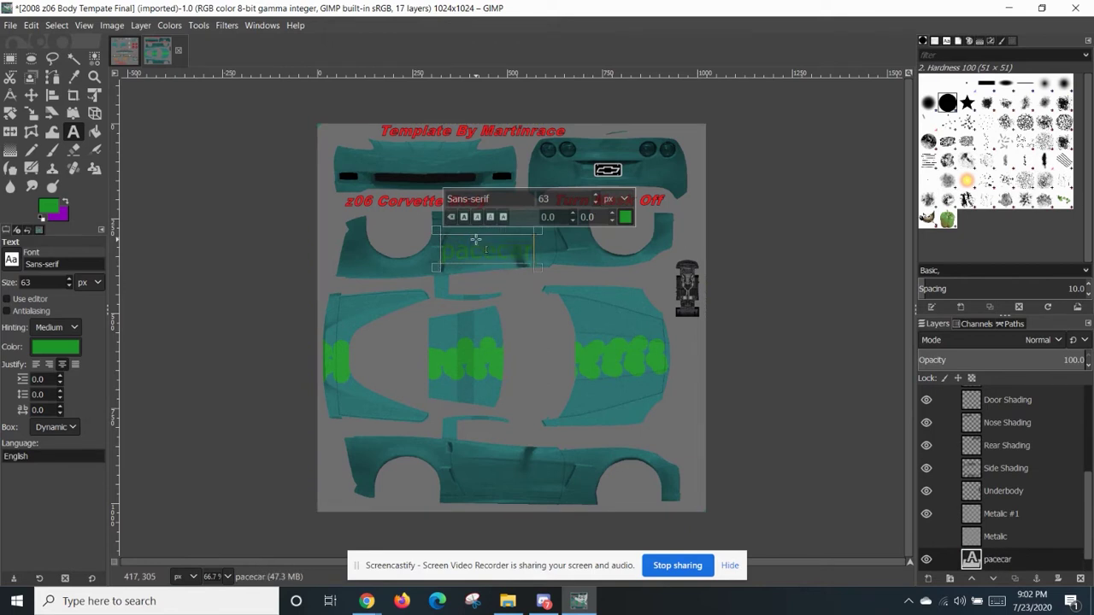
{"action": "key", "text": "ctrl+a"}
{"action": "left_click", "coordinate": [625, 218]}
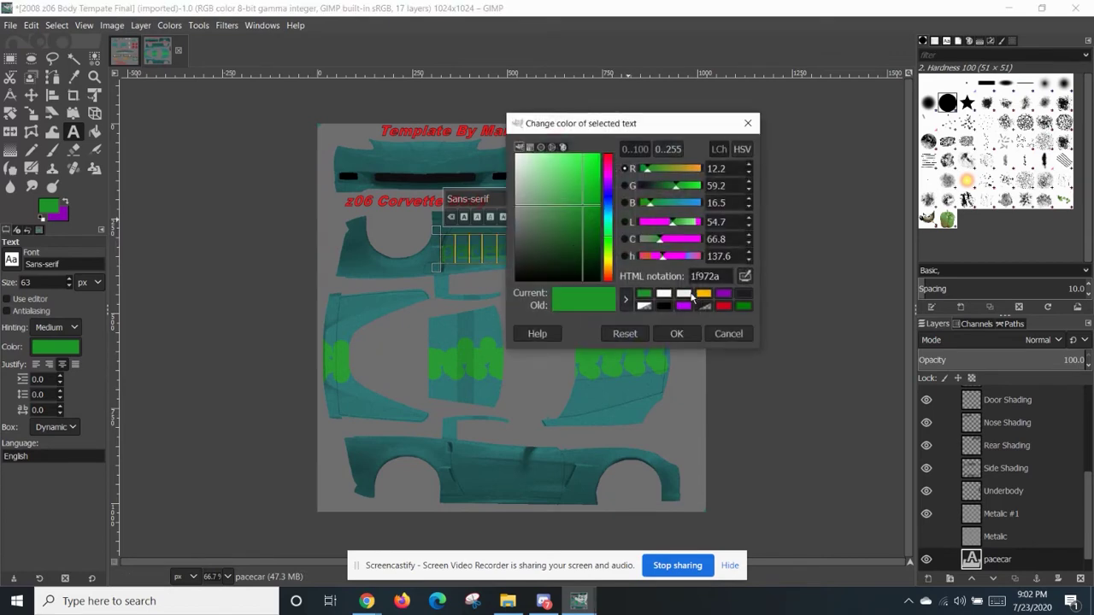
{"action": "left_click", "coordinate": [660, 294]}
{"action": "left_click", "coordinate": [677, 333]}
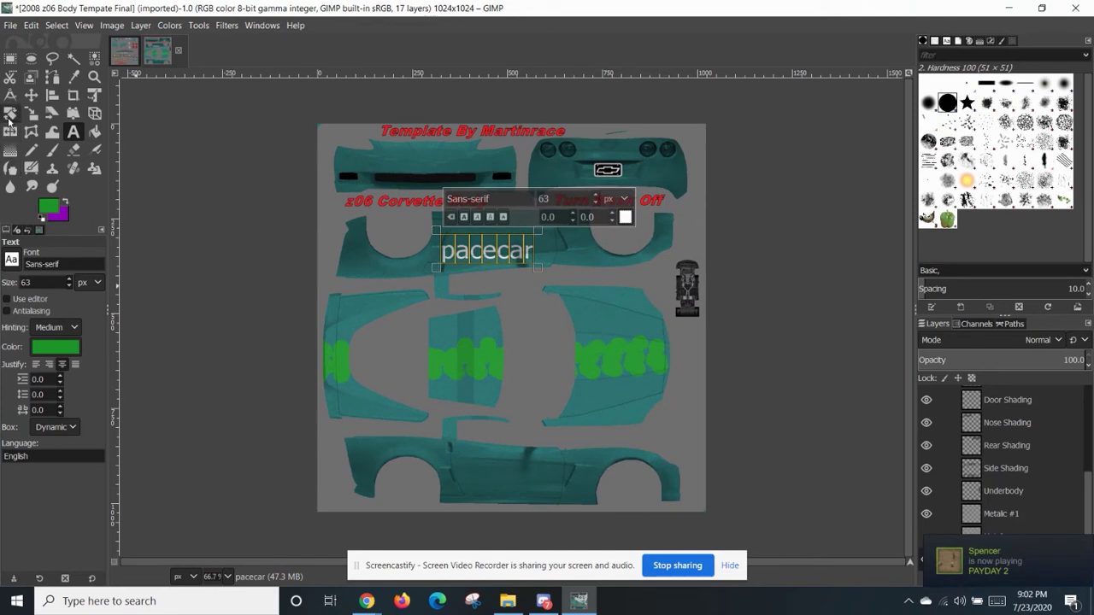
{"action": "left_click", "coordinate": [10, 113]}
- Rotate the upper 'pacecar' text layer by 180°
{"action": "left_click", "coordinate": [517, 236]}
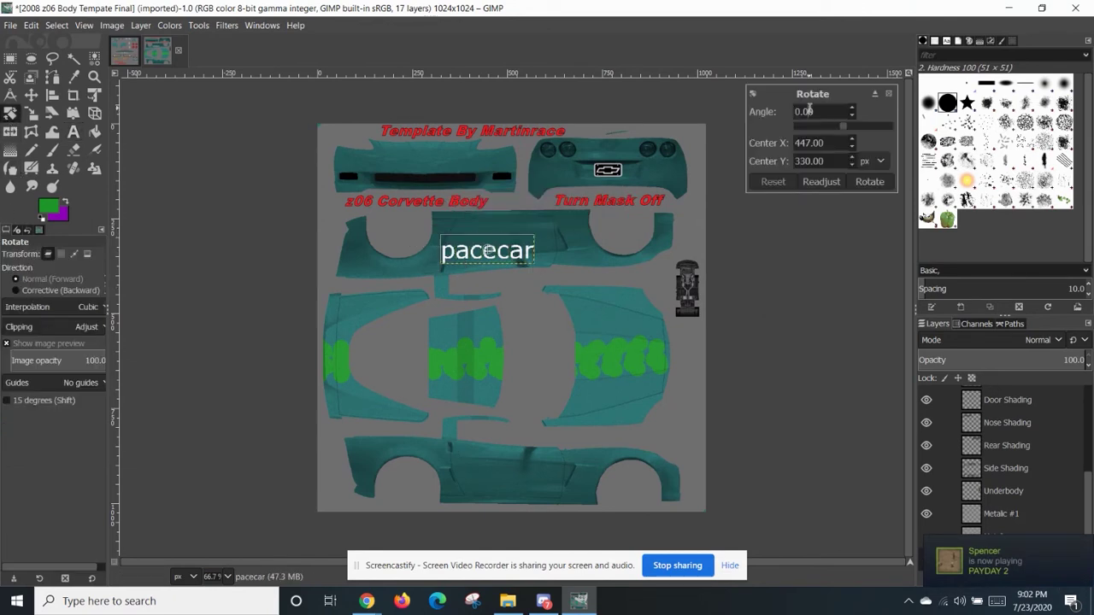
{"action": "left_click_drag", "start_coordinate": [808, 109], "coordinate": [768, 115]}
{"action": "type", "text": "18"}
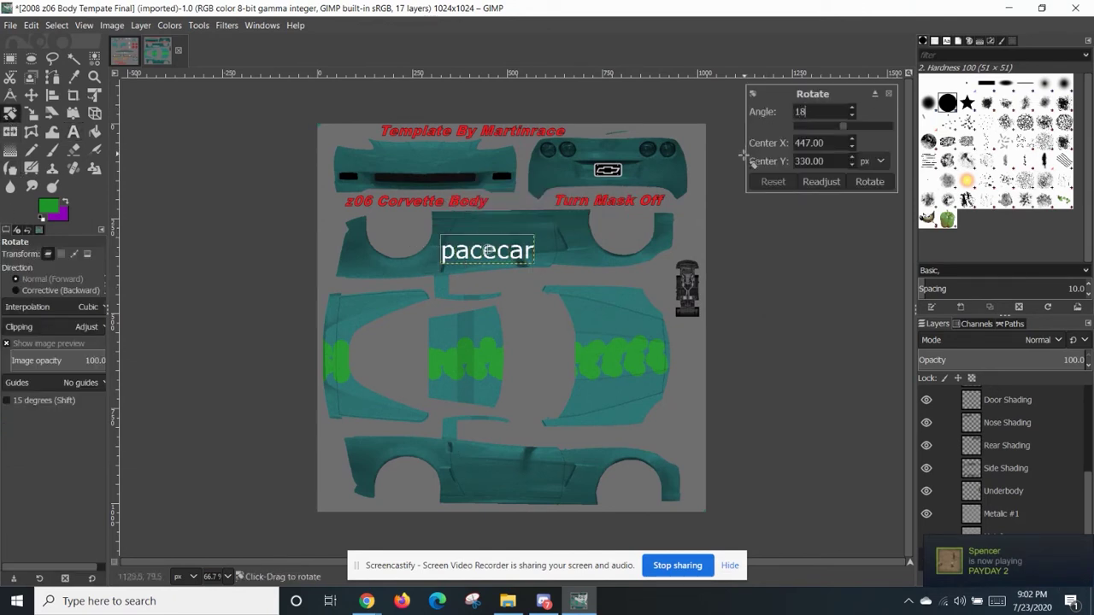
{"action": "type", "text": "0"}
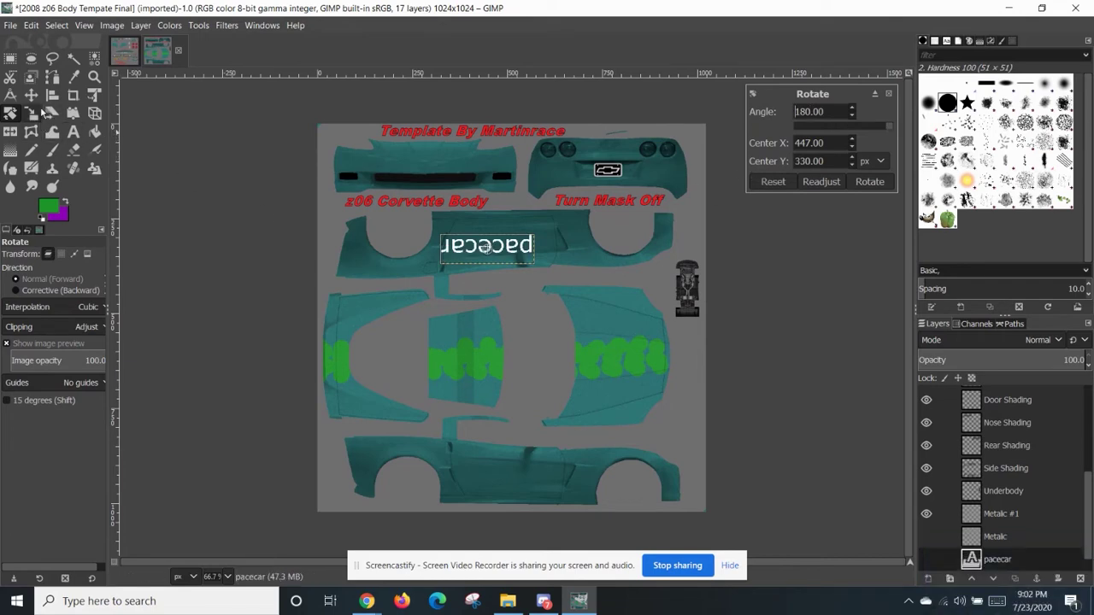
- Add a second white 'pacecar #1' text on the lower side panel
{"action": "left_click", "coordinate": [73, 131]}
{"action": "left_click", "coordinate": [481, 476]}
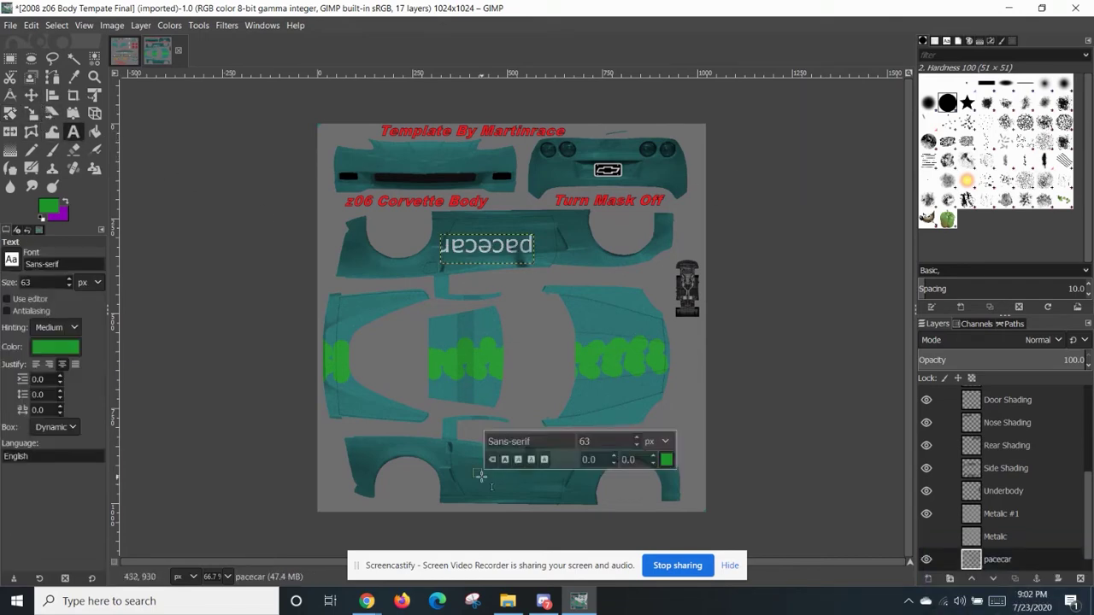
{"action": "type", "text": "pacecar #1"}
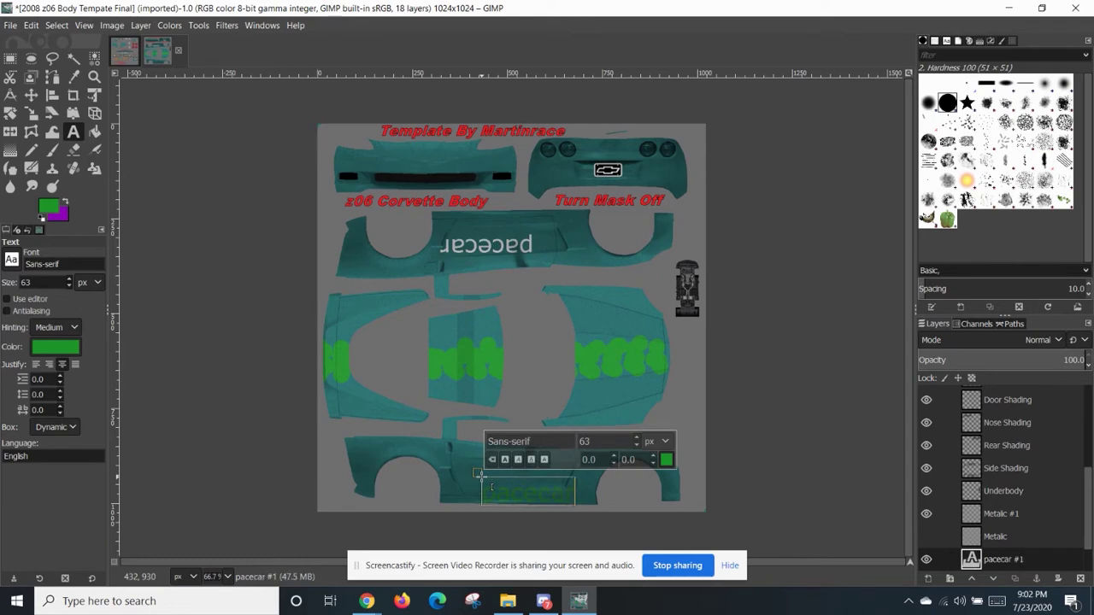
{"action": "key", "text": "ctrl+a"}
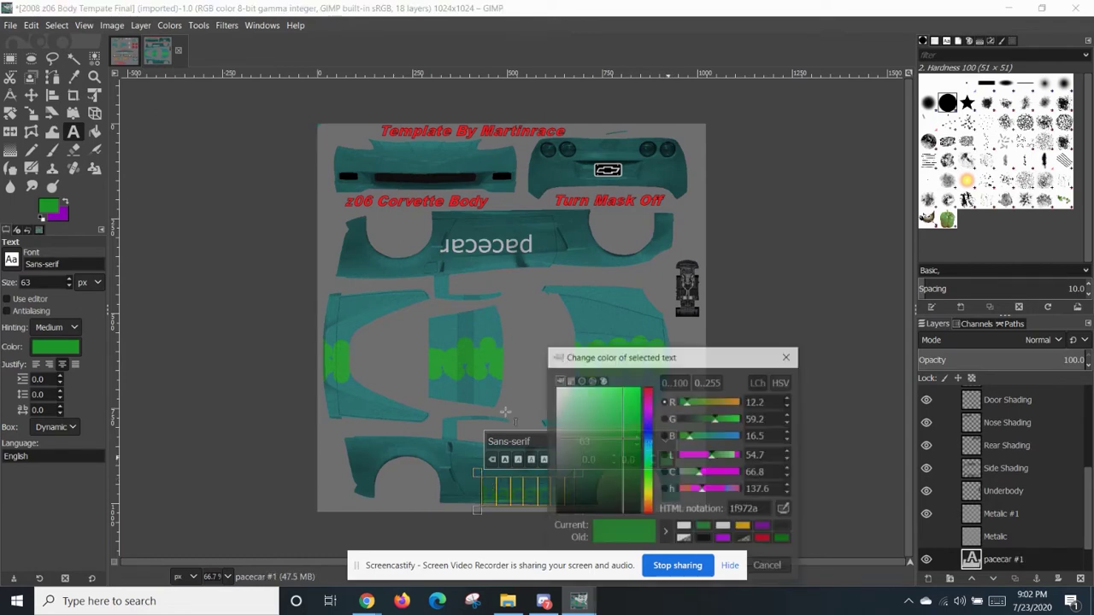
{"action": "left_click", "coordinate": [731, 564]}
{"action": "left_click", "coordinate": [718, 564]}
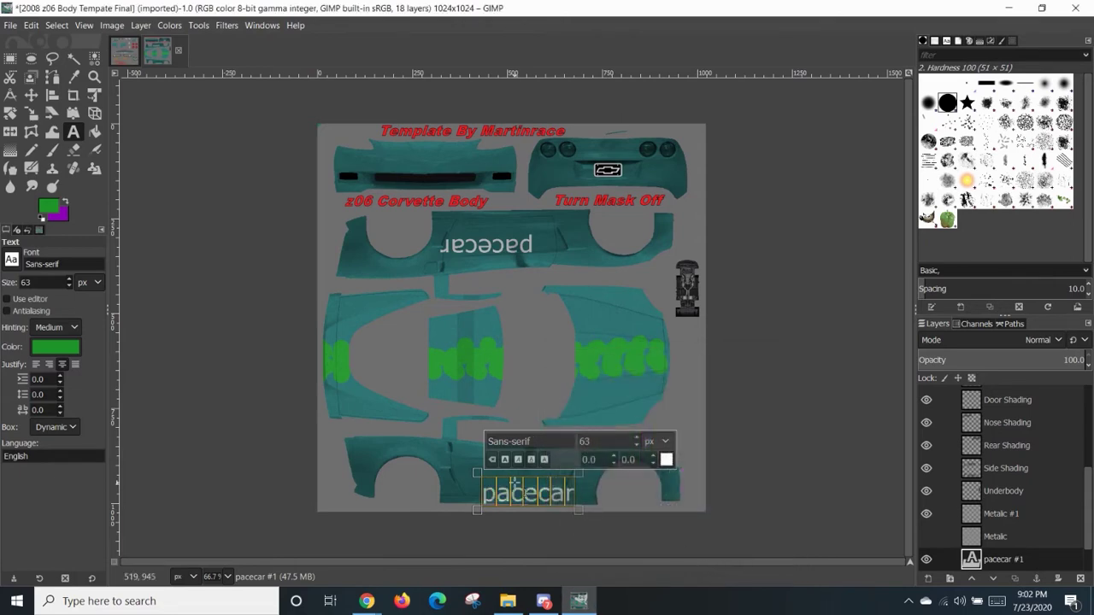
{"action": "left_click", "coordinate": [31, 94]}
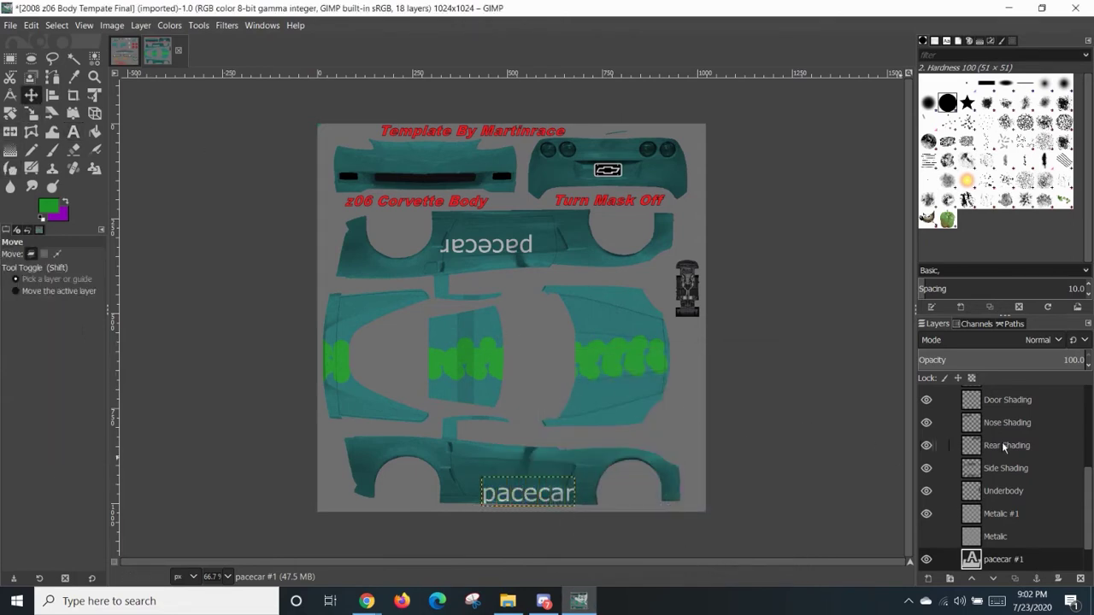
- Hide the z06 Mask layer on the body template, and Mask and Raster 8 on the ACC template
{"action": "scroll", "coordinate": [1001, 441], "scroll_direction": "up", "scroll_amount": 5}
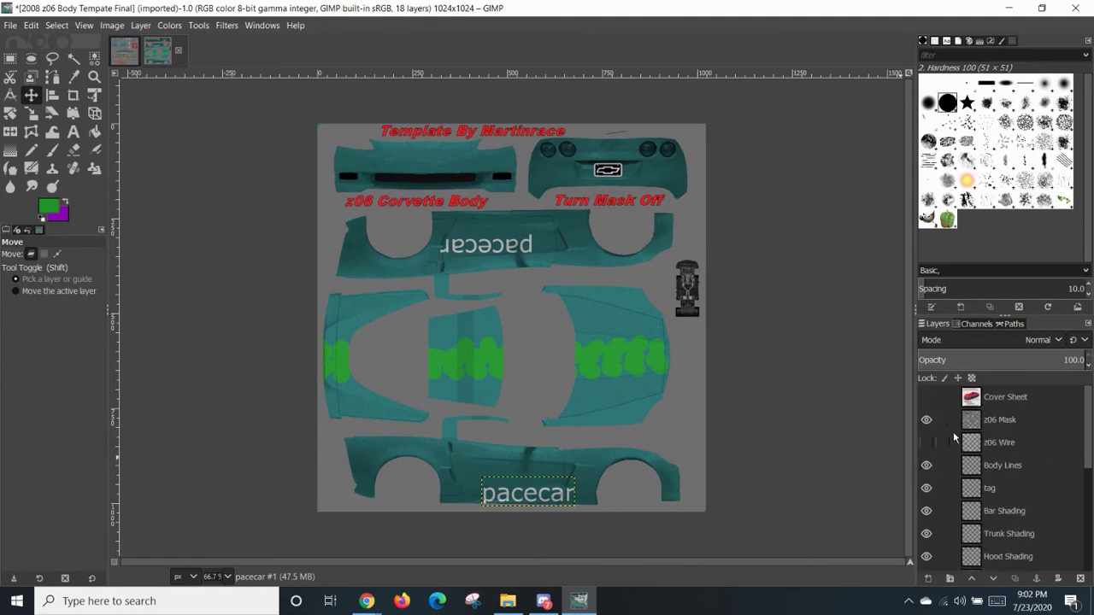
{"action": "left_click", "coordinate": [925, 419]}
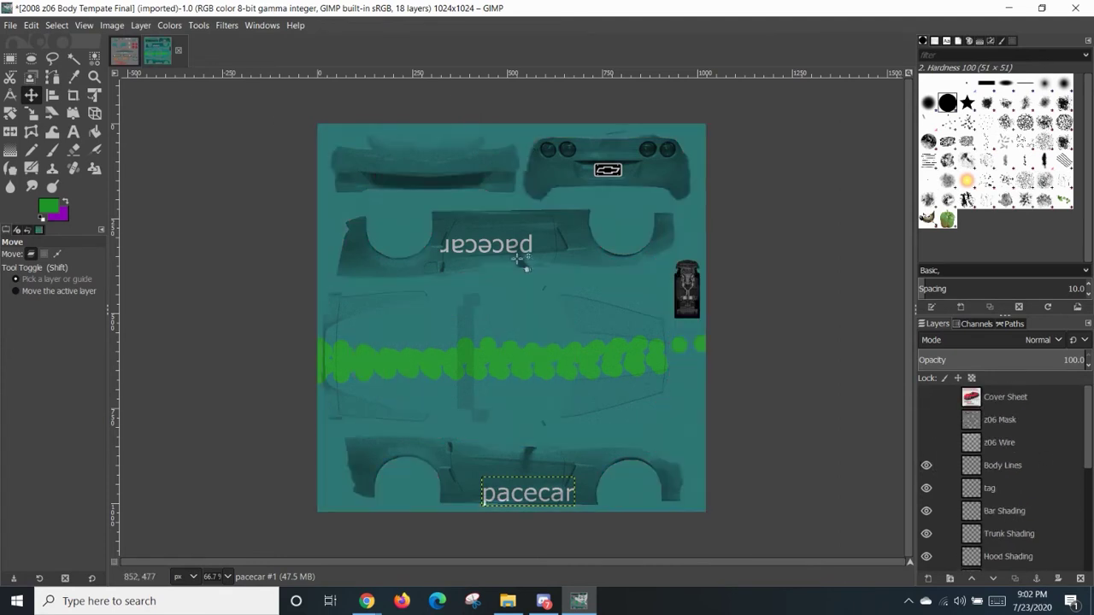
{"action": "left_click", "coordinate": [144, 53]}
{"action": "scroll", "coordinate": [1090, 459], "scroll_direction": "up", "scroll_amount": 3}
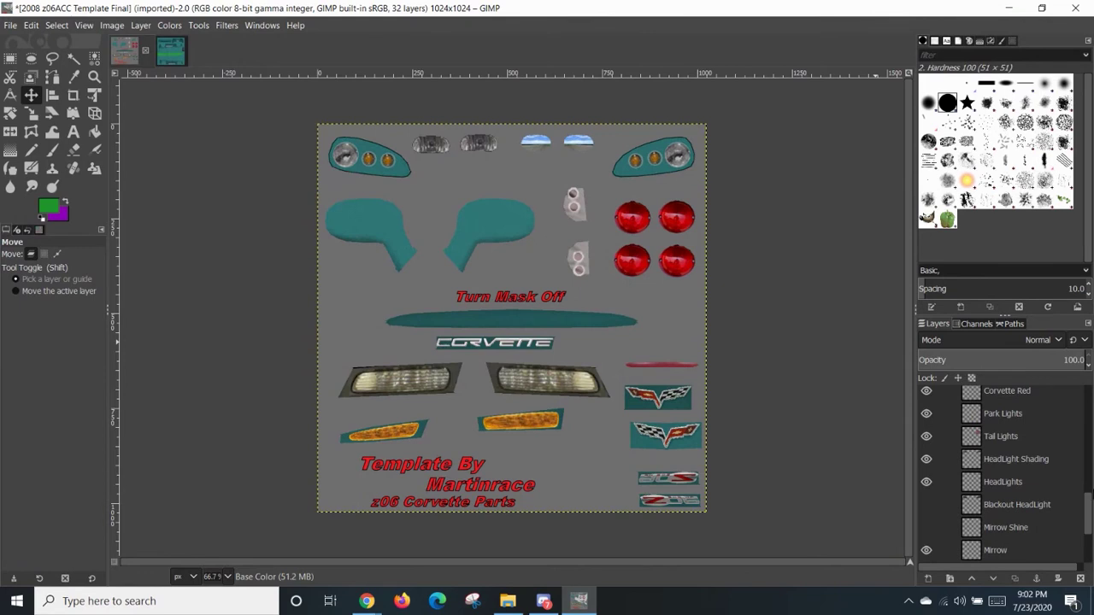
{"action": "scroll", "coordinate": [1090, 504], "scroll_direction": "up", "scroll_amount": 5}
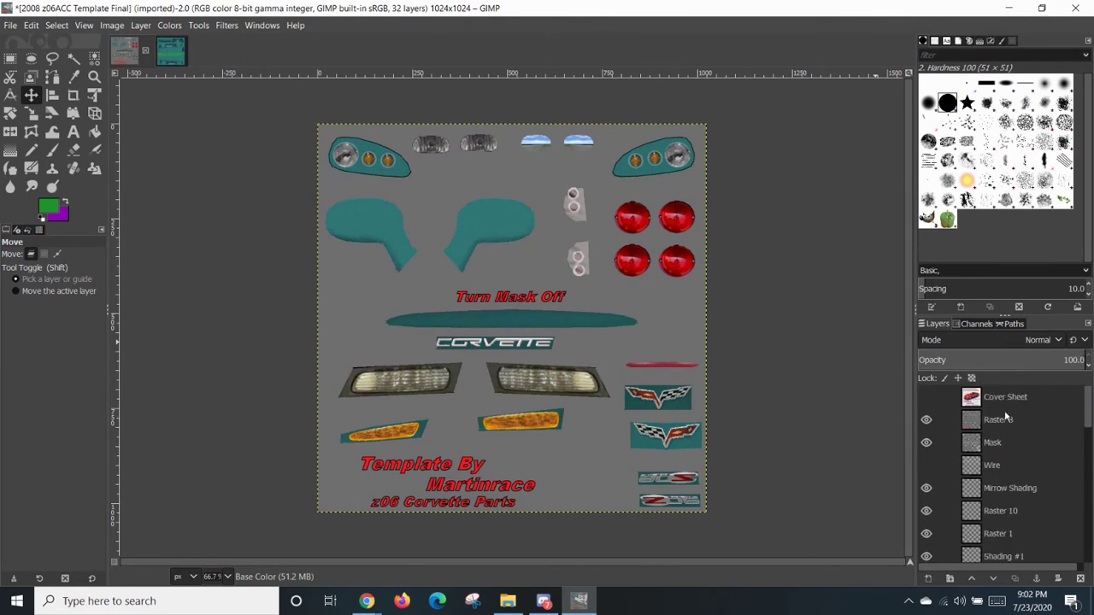
{"action": "left_click", "coordinate": [926, 441]}
{"action": "left_click", "coordinate": [926, 420]}
{"action": "left_click", "coordinate": [926, 443]}
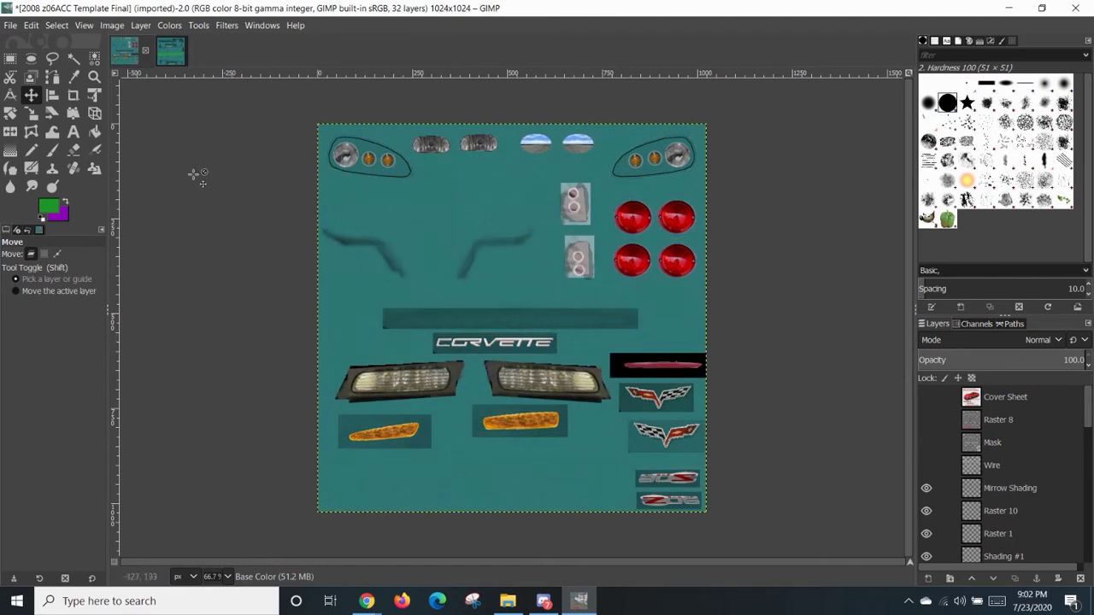
{"action": "left_click", "coordinate": [175, 59]}
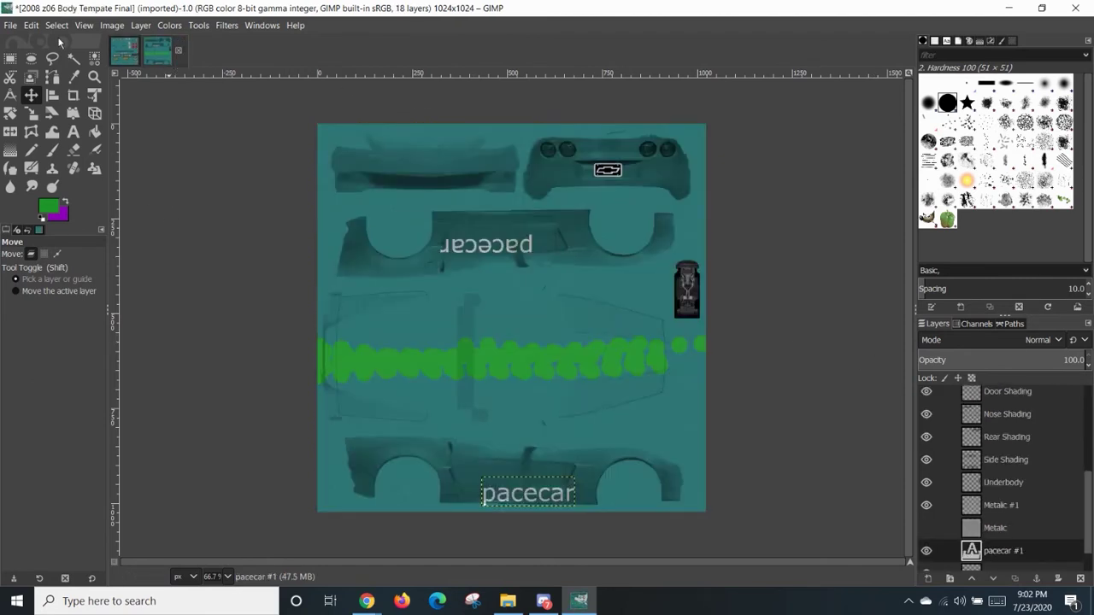
{"action": "left_click", "coordinate": [122, 62]}
- Export the accessory template as acc_blue.tga with the default TGA options
{"action": "left_click", "coordinate": [10, 25]}
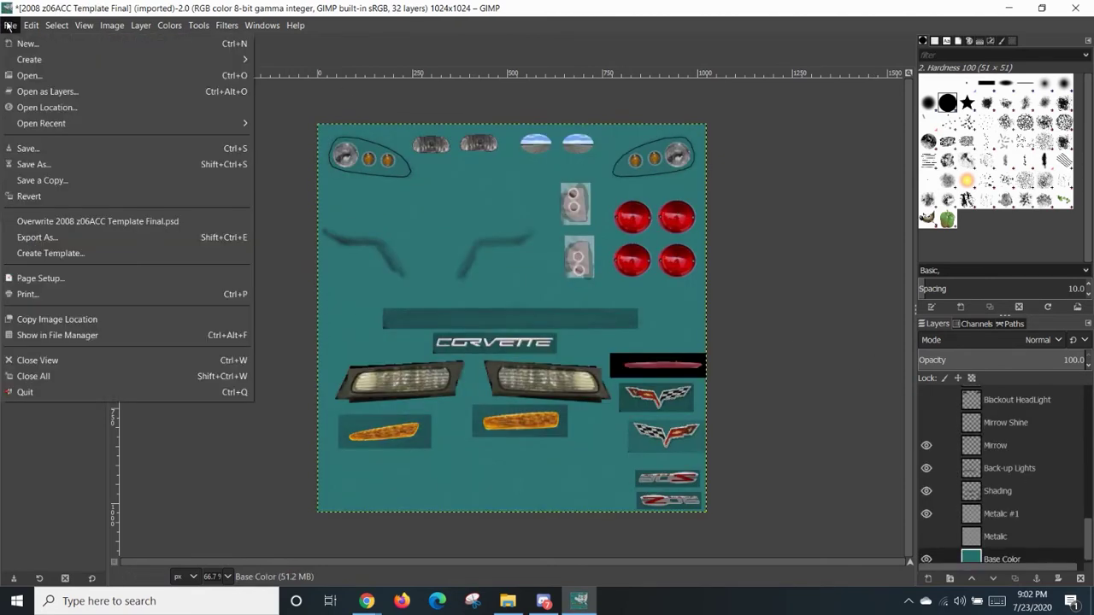
{"action": "left_click", "coordinate": [35, 239]}
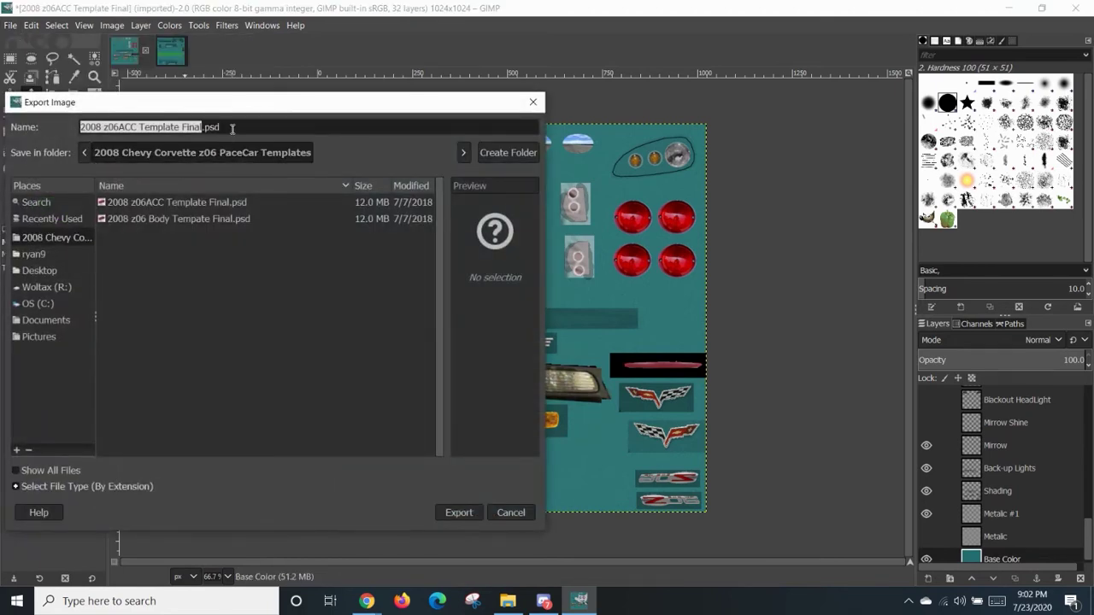
{"action": "left_click_drag", "start_coordinate": [224, 127], "coordinate": [2, 126]}
{"action": "type", "text": "acc_blue.tga"}
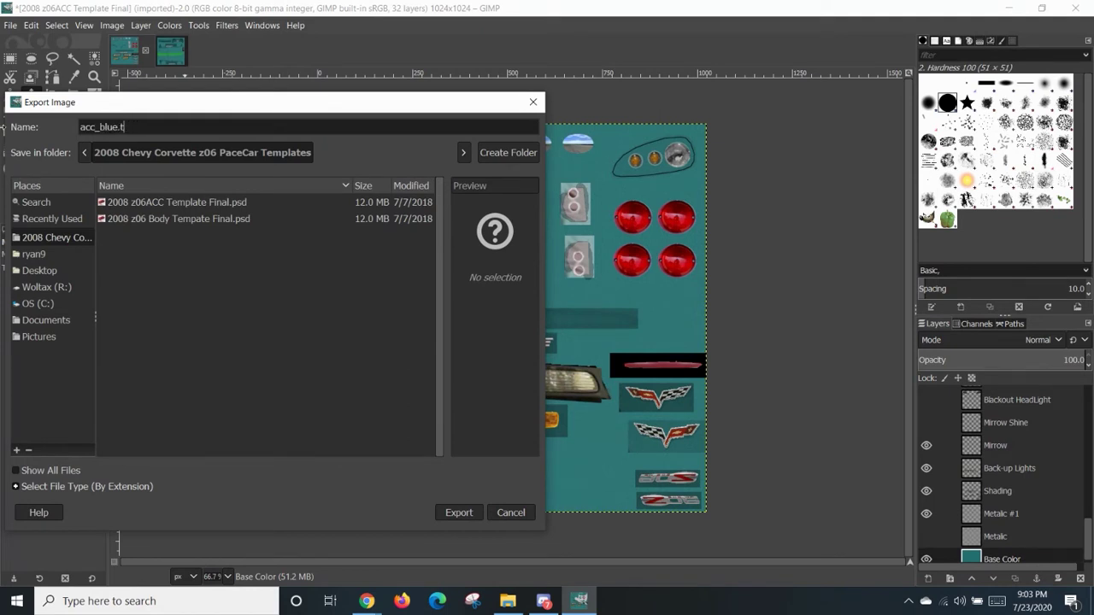
{"action": "left_click", "coordinate": [459, 513]}
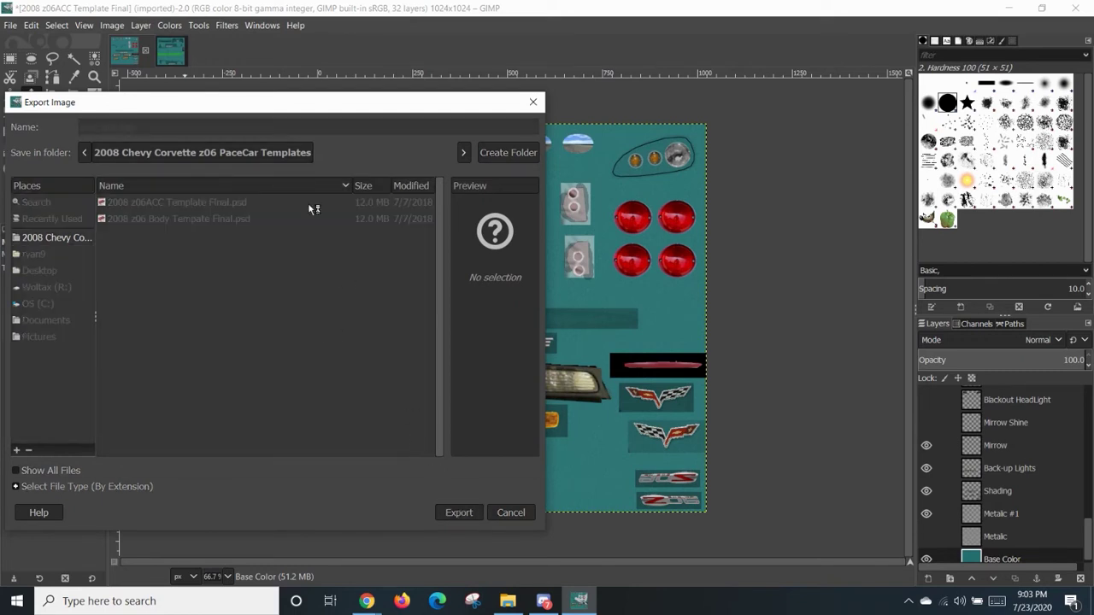
{"action": "left_click", "coordinate": [551, 354]}
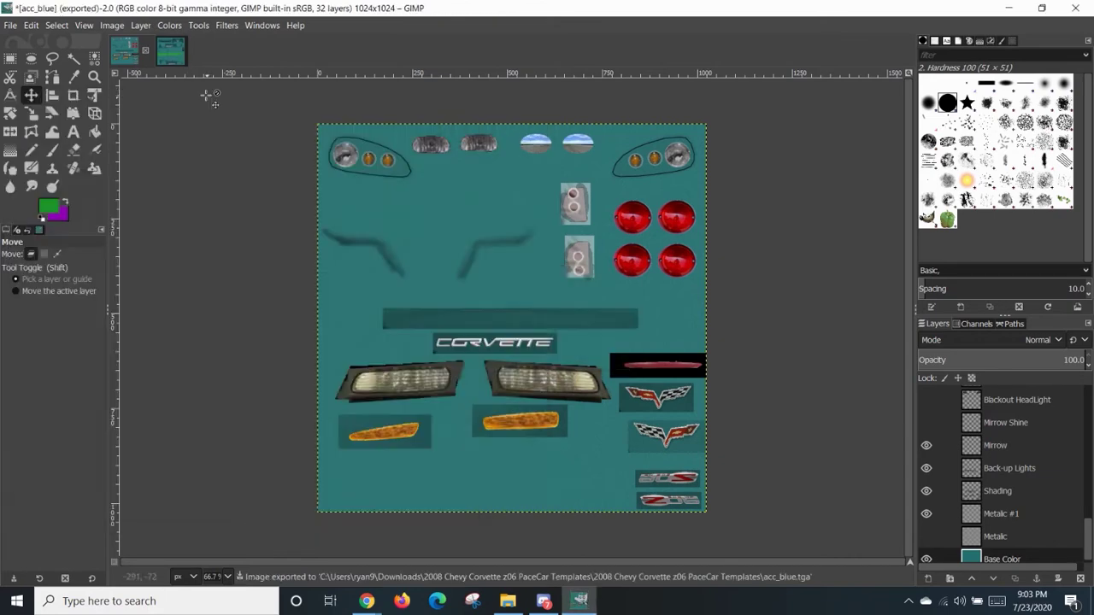
{"action": "left_click", "coordinate": [170, 53]}
- Export the body template as body_blue.tga with the default TGA options
{"action": "left_click", "coordinate": [13, 26]}
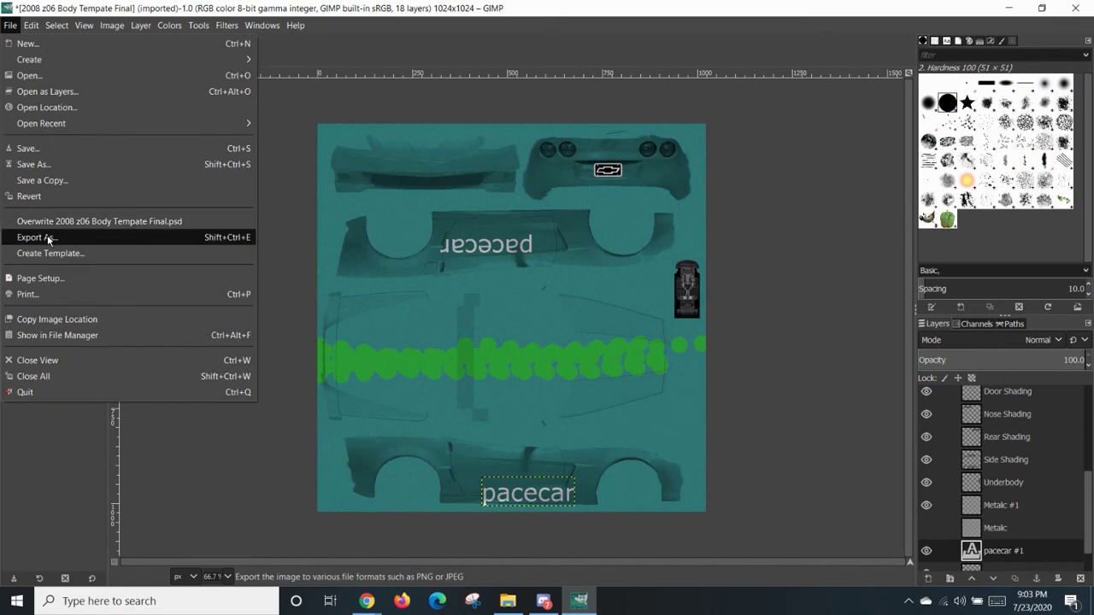
{"action": "left_click", "coordinate": [36, 237]}
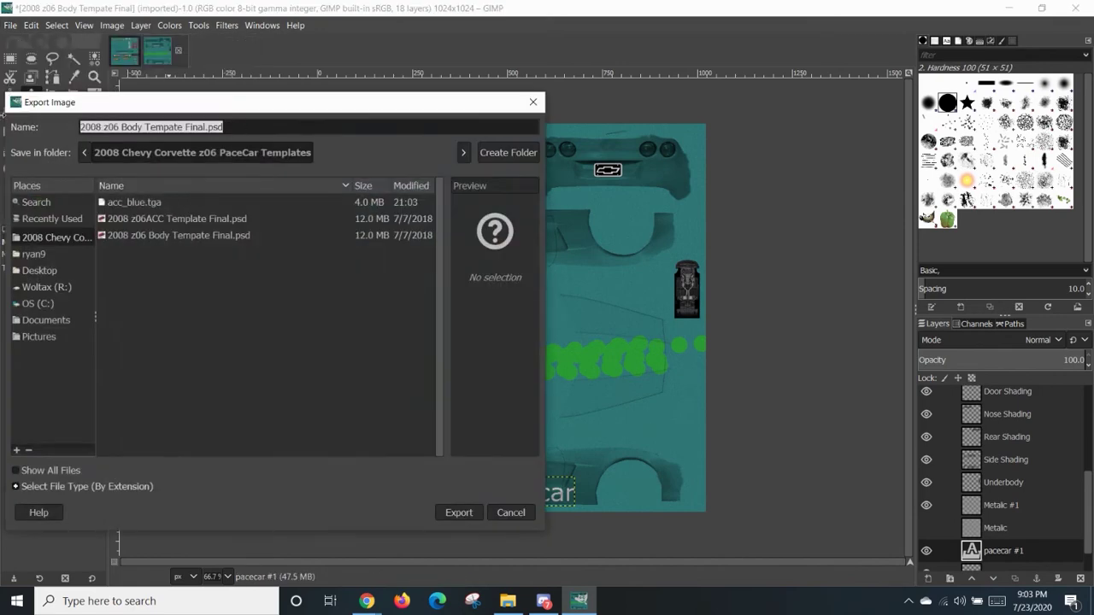
{"action": "type", "text": "body"}
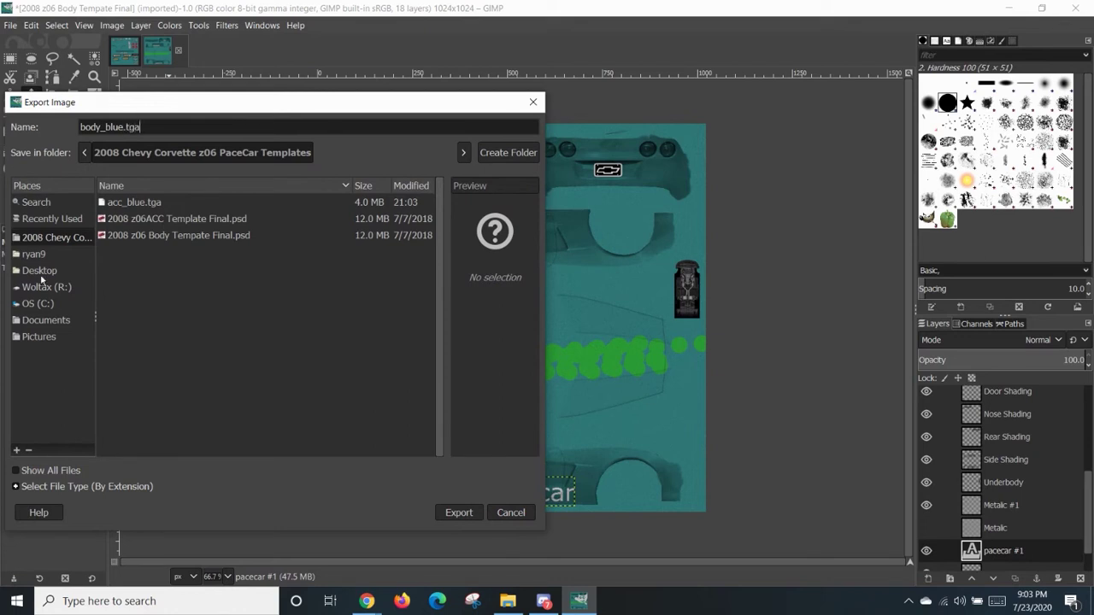
{"action": "type", "text": "_blue.tga"}
{"action": "left_click", "coordinate": [466, 512]}
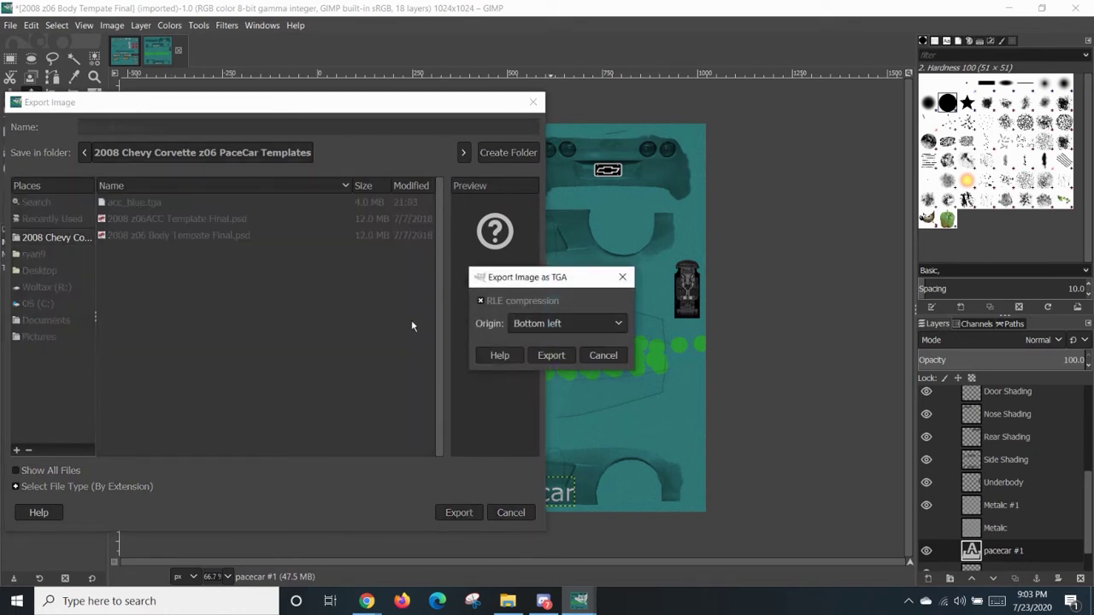
{"action": "left_click", "coordinate": [550, 356]}
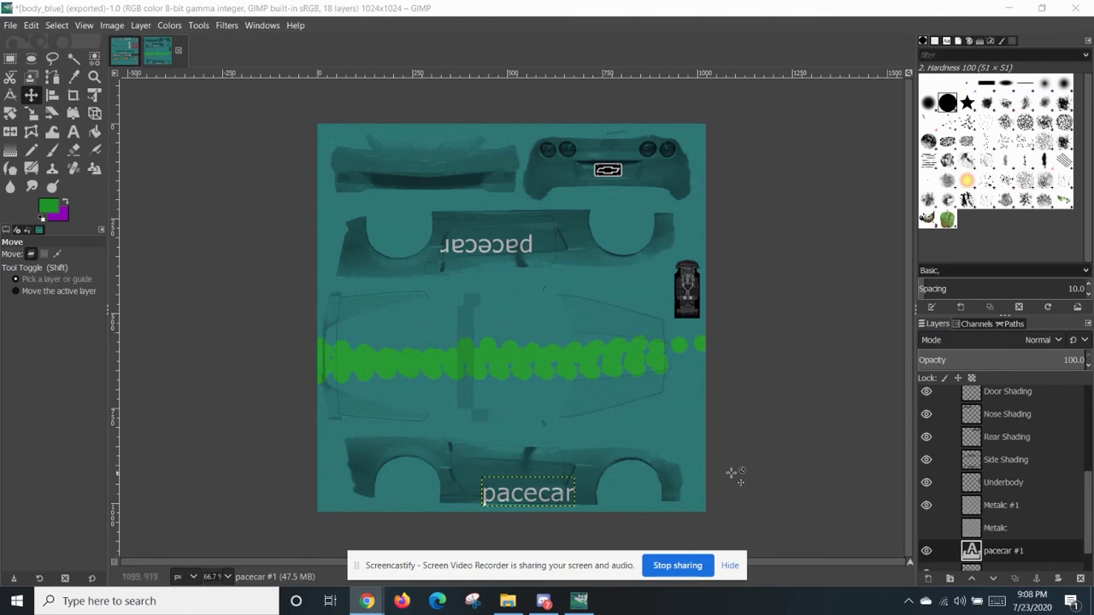
- Launch WinMip2 from the NR2003 > devkit > WinMip2B16 folder
{"action": "left_click", "coordinate": [513, 598]}
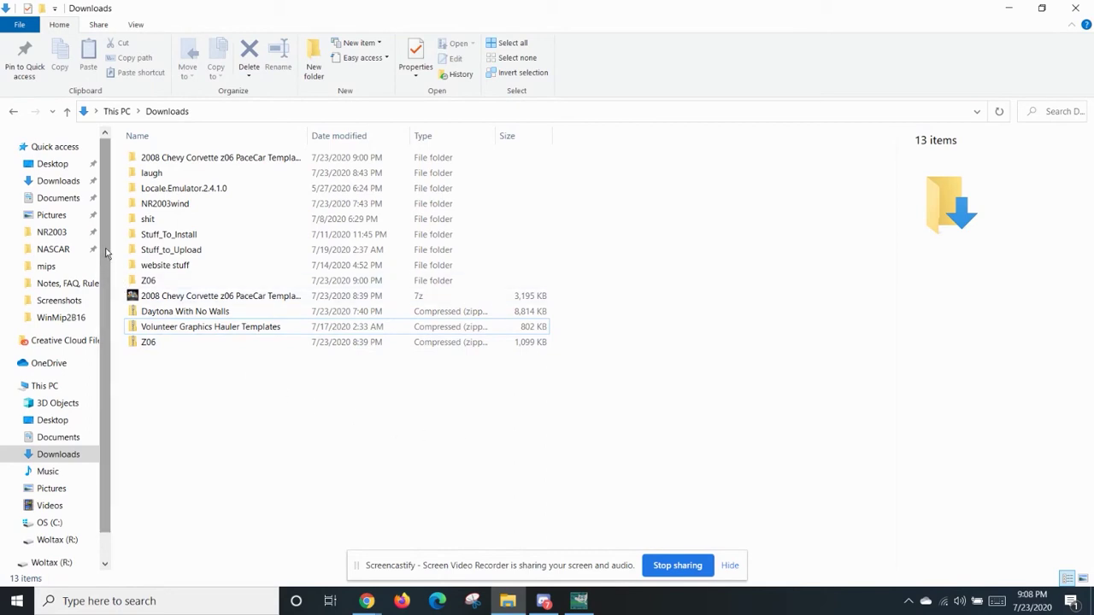
{"action": "left_click", "coordinate": [51, 231]}
{"action": "double_click", "coordinate": [153, 158]}
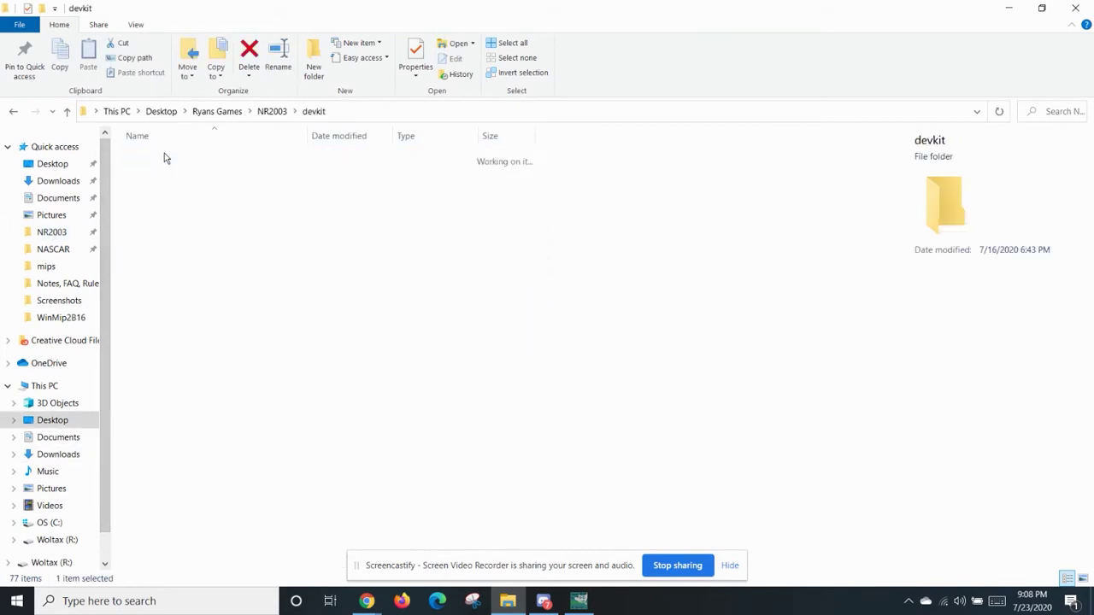
{"action": "double_click", "coordinate": [175, 232]}
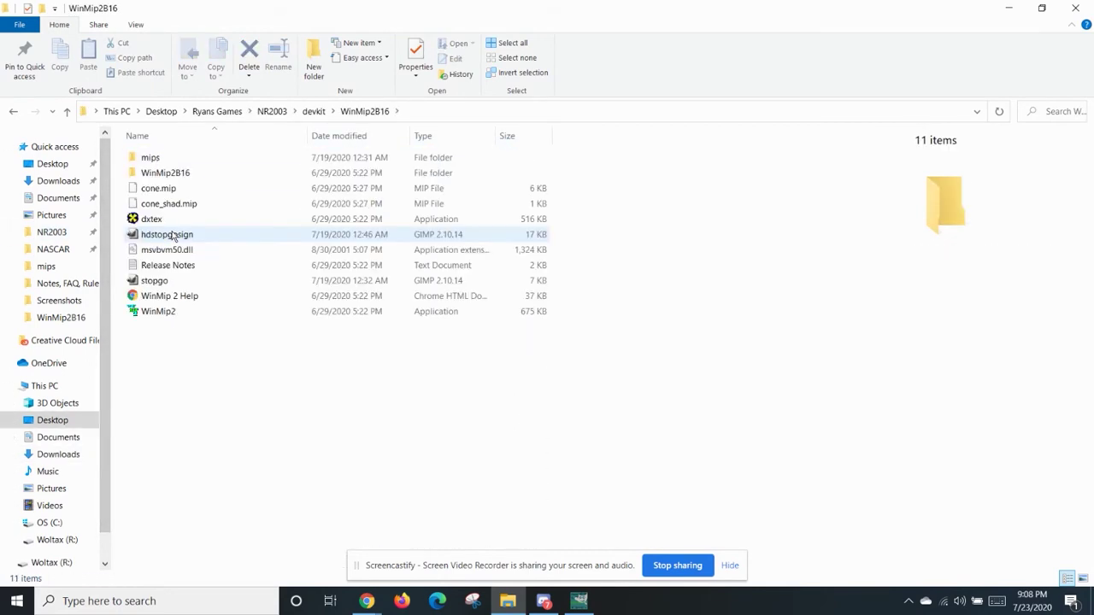
{"action": "double_click", "coordinate": [138, 313]}
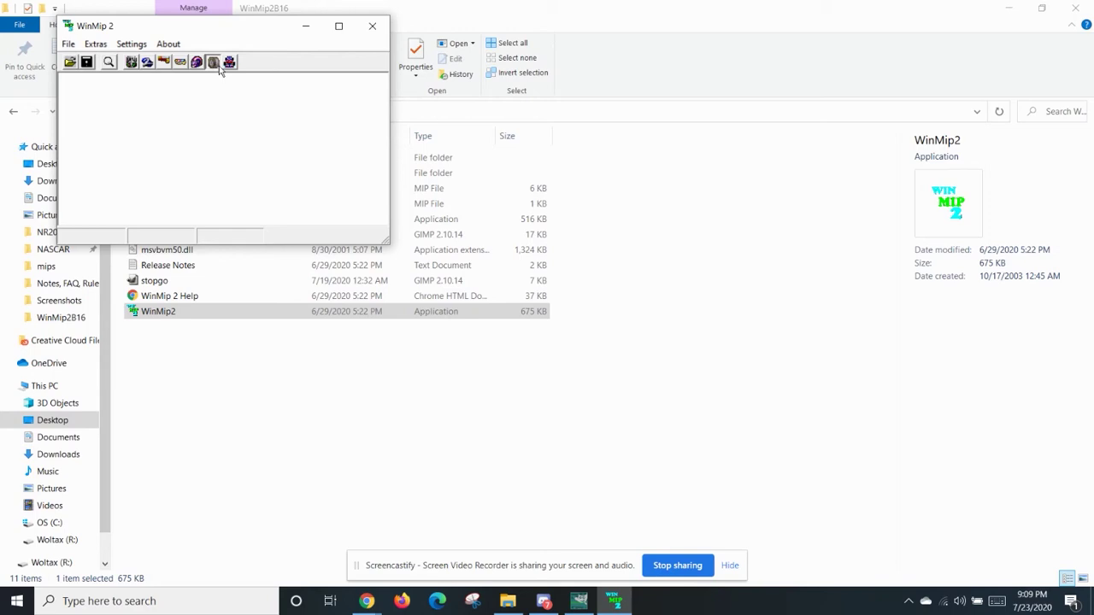
- Load body_blue.tga from the Corvette pace car templates folder into WinMip2
{"action": "left_click", "coordinate": [69, 44]}
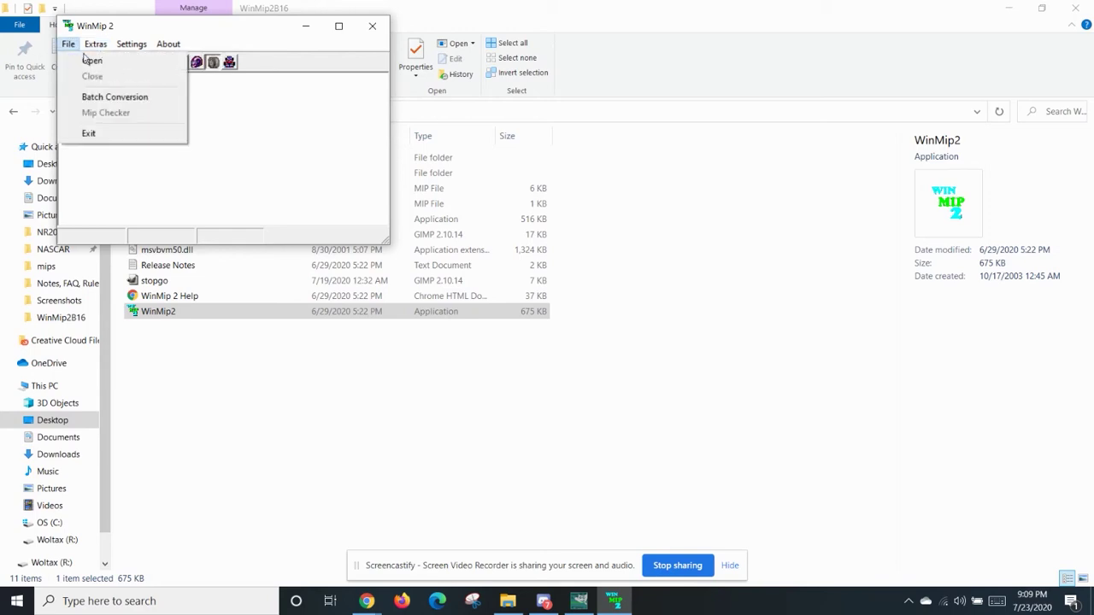
{"action": "left_click", "coordinate": [91, 61]}
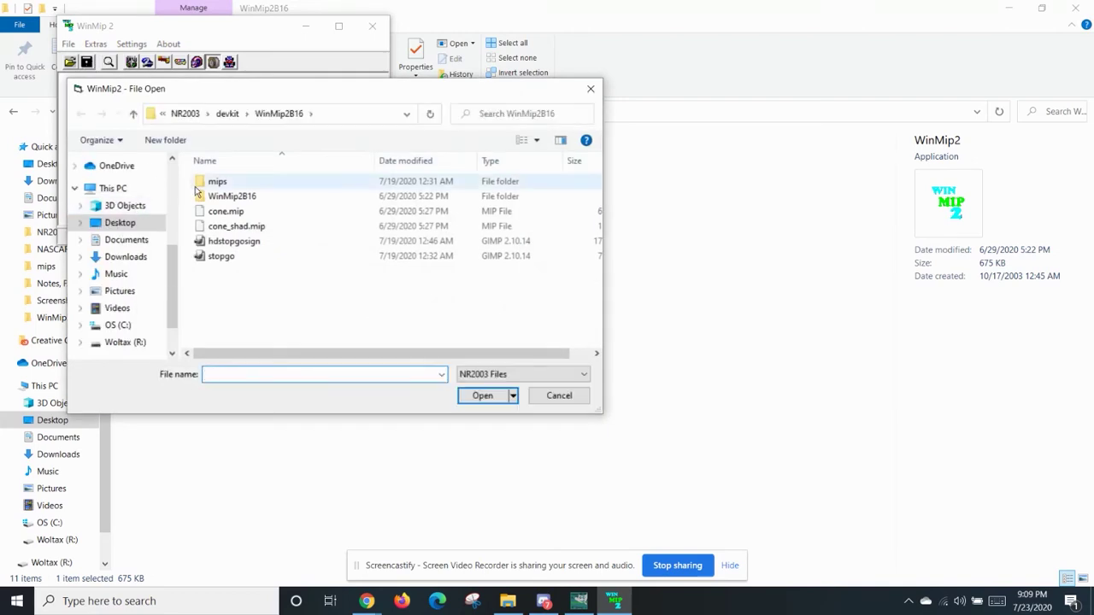
{"action": "left_click", "coordinate": [128, 256]}
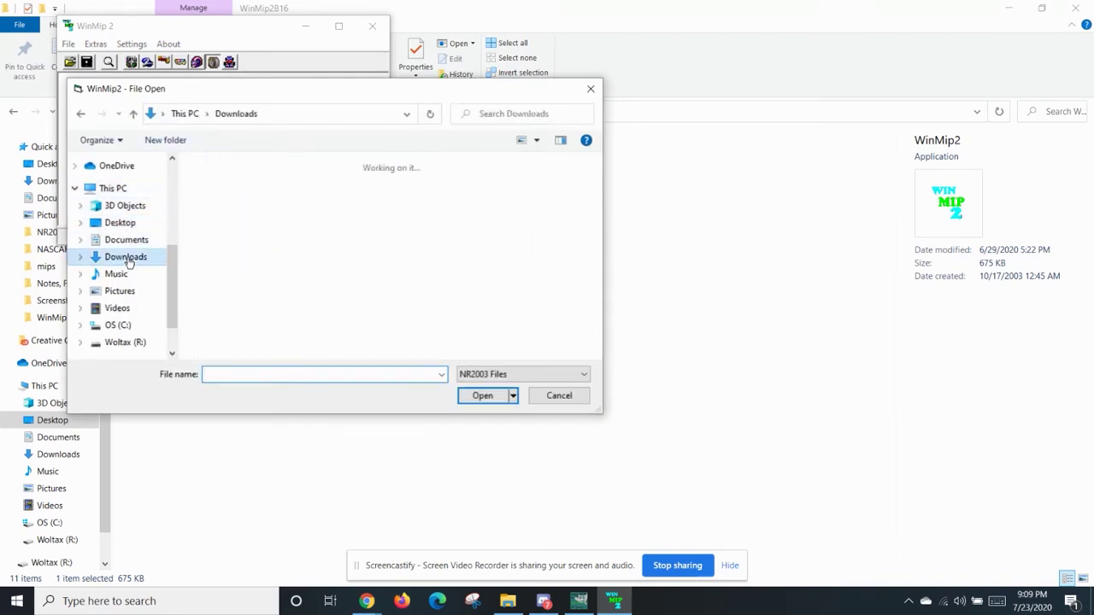
{"action": "scroll", "coordinate": [310, 251], "scroll_direction": "down", "scroll_amount": 1}
{"action": "scroll", "coordinate": [310, 251], "scroll_direction": "up", "scroll_amount": 1}
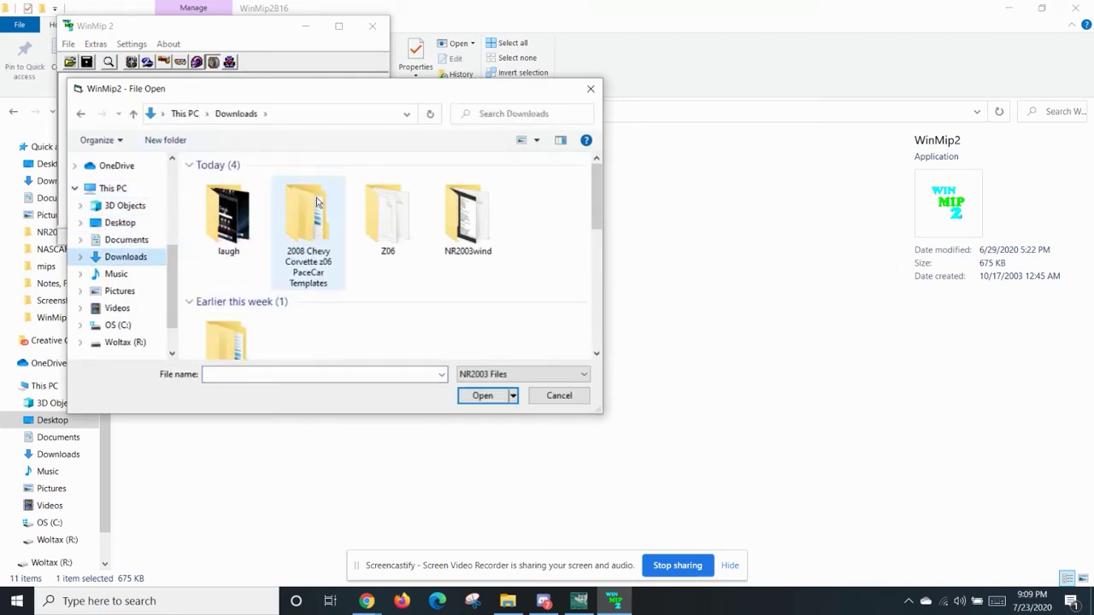
{"action": "double_click", "coordinate": [314, 209]}
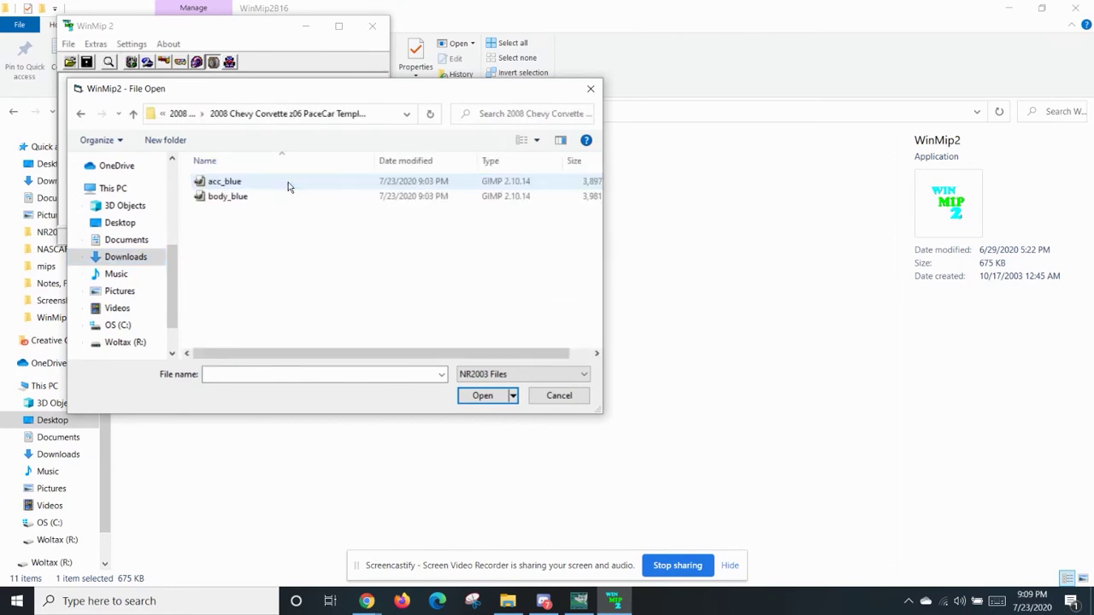
{"action": "left_click", "coordinate": [243, 199]}
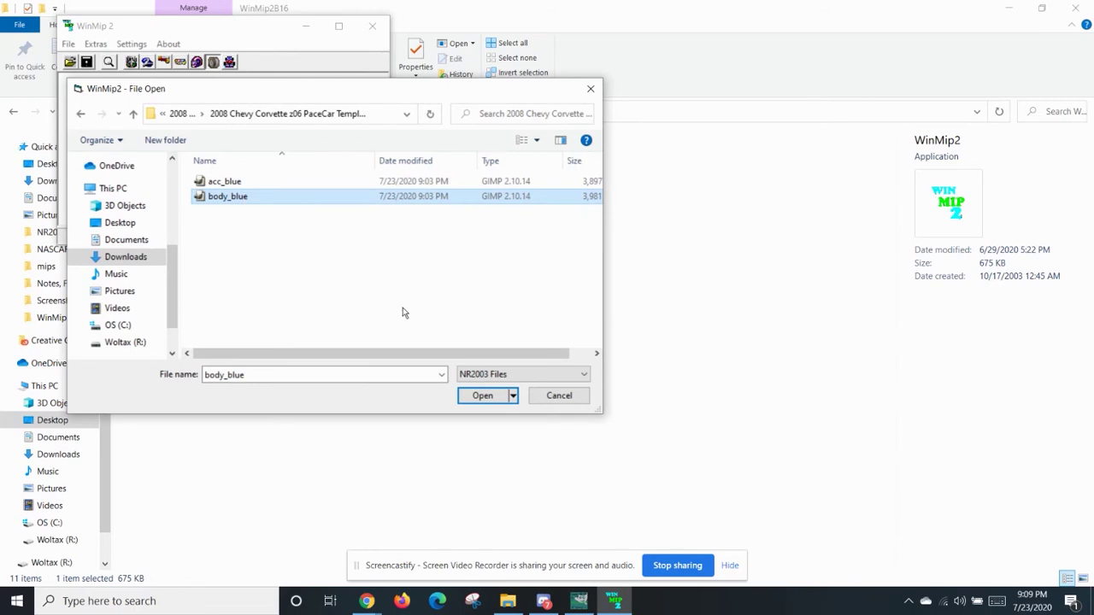
{"action": "left_click", "coordinate": [481, 395]}
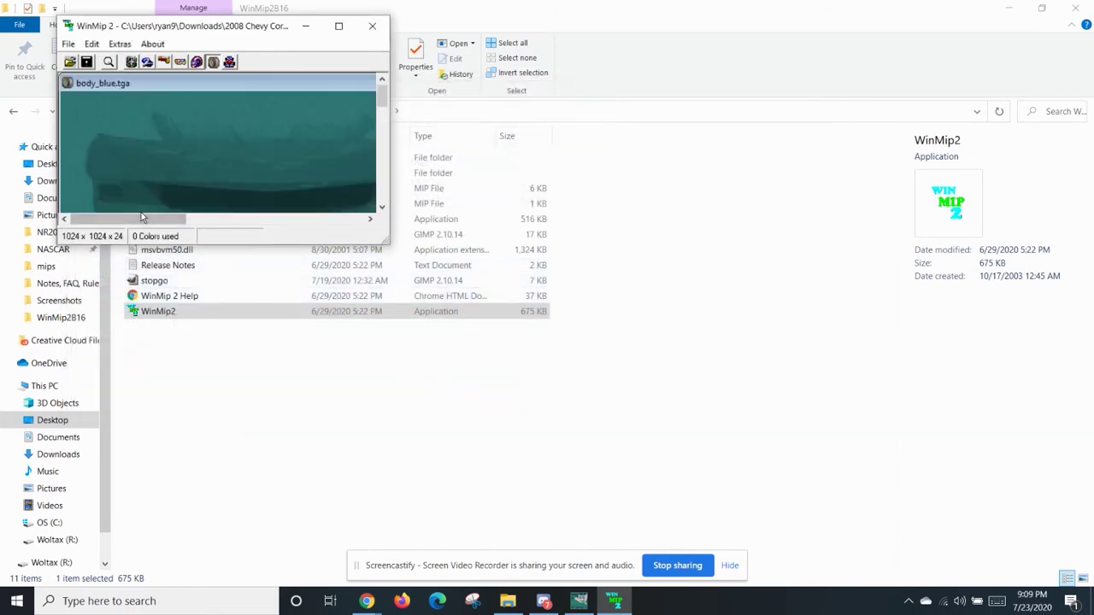
{"action": "left_click_drag", "start_coordinate": [137, 218], "coordinate": [374, 235]}
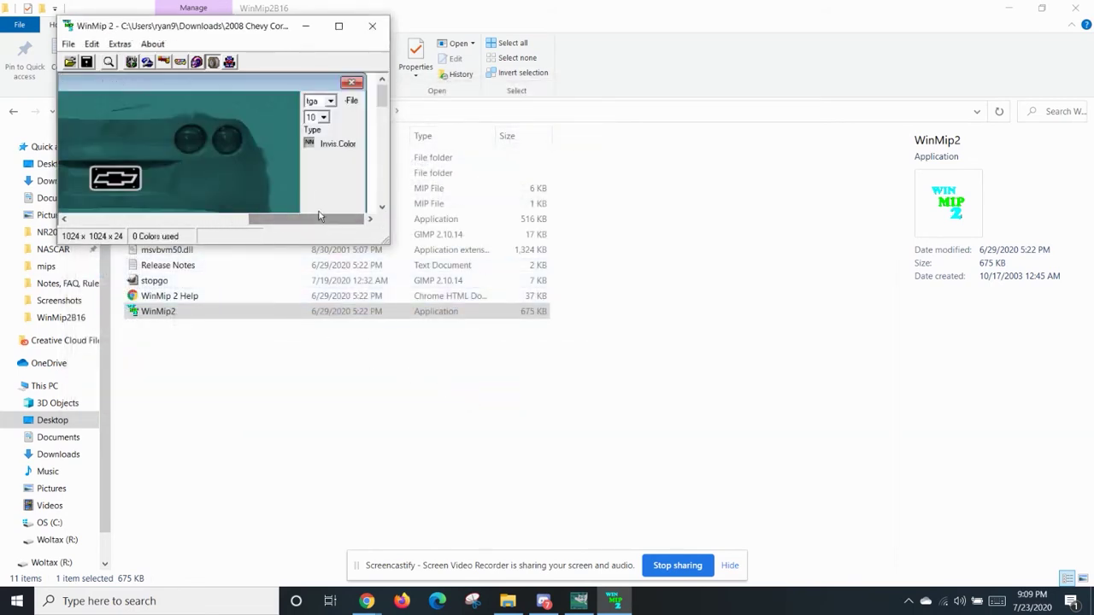
- Set the output format to mip, save as body_blue.mip, and close the file
{"action": "left_click", "coordinate": [331, 102]}
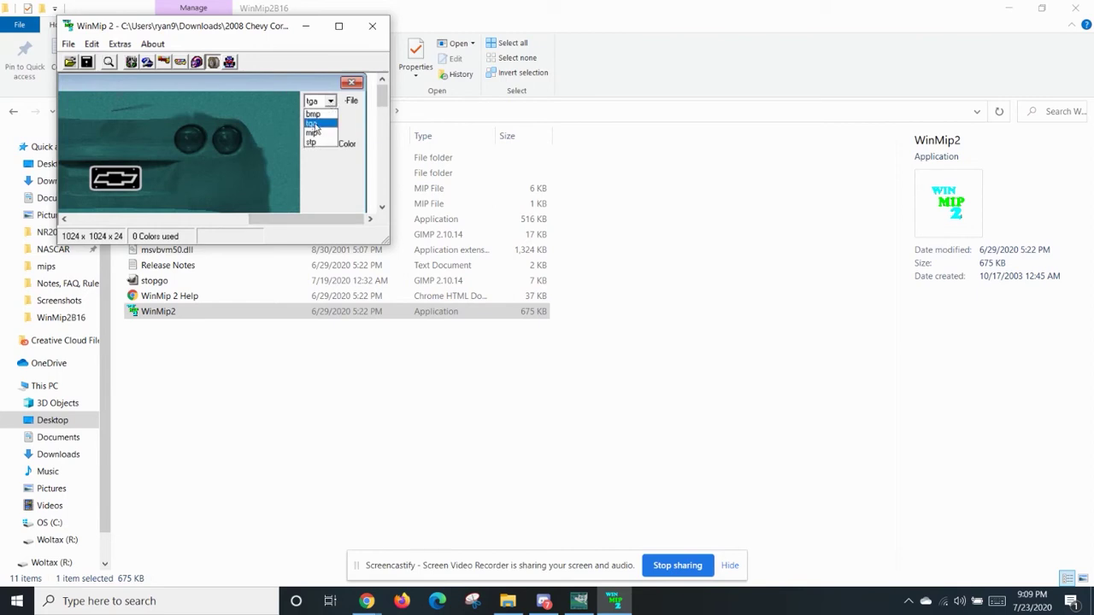
{"action": "left_click", "coordinate": [315, 125]}
{"action": "left_click", "coordinate": [68, 45]}
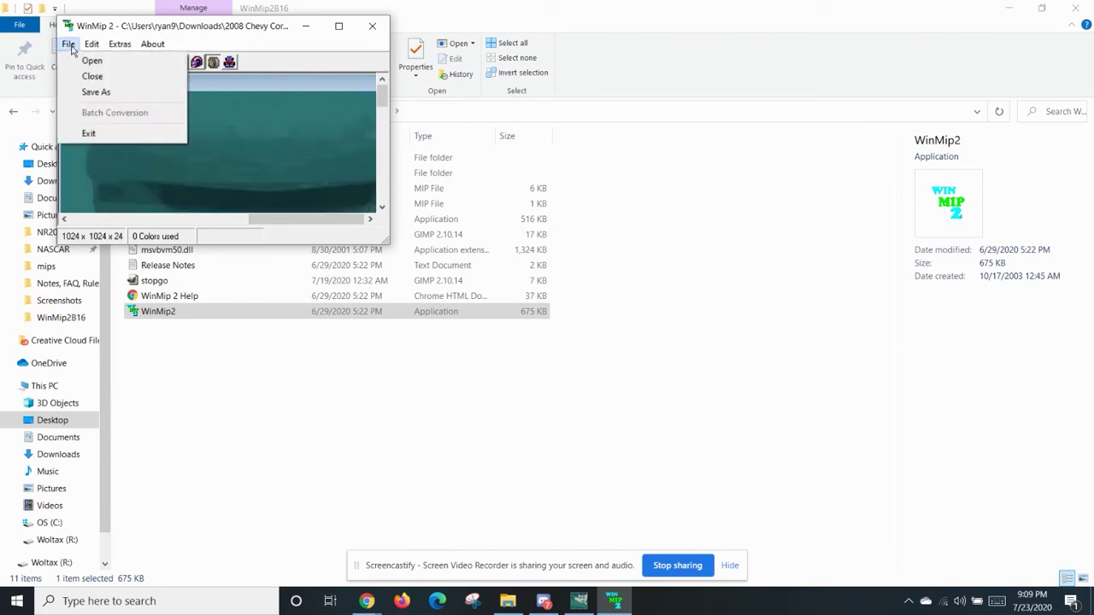
{"action": "left_click", "coordinate": [96, 92]}
{"action": "left_click", "coordinate": [229, 364]}
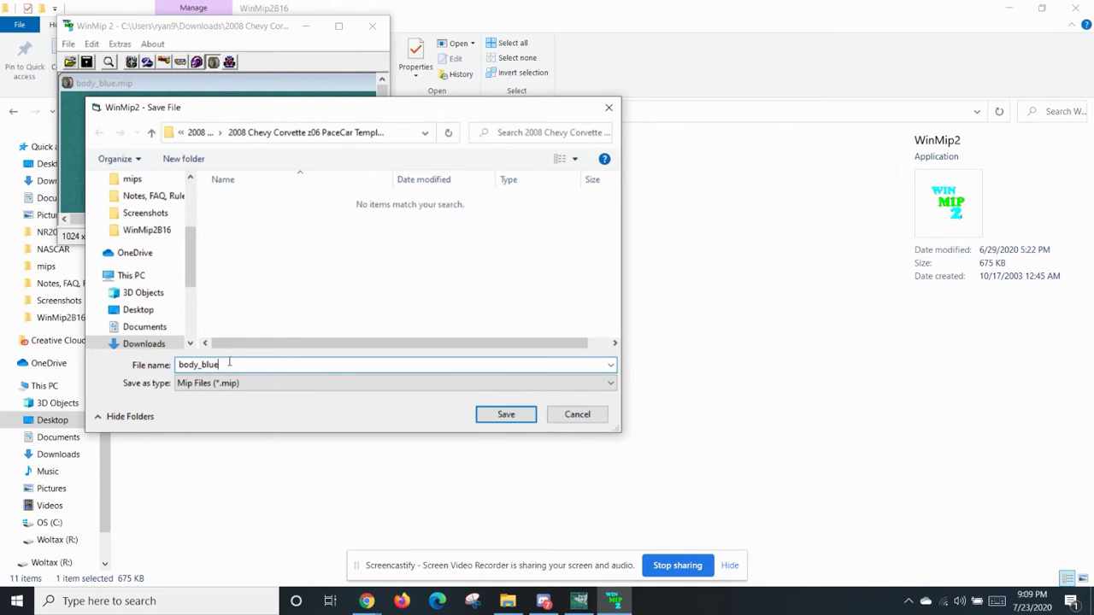
{"action": "left_click", "coordinate": [505, 415]}
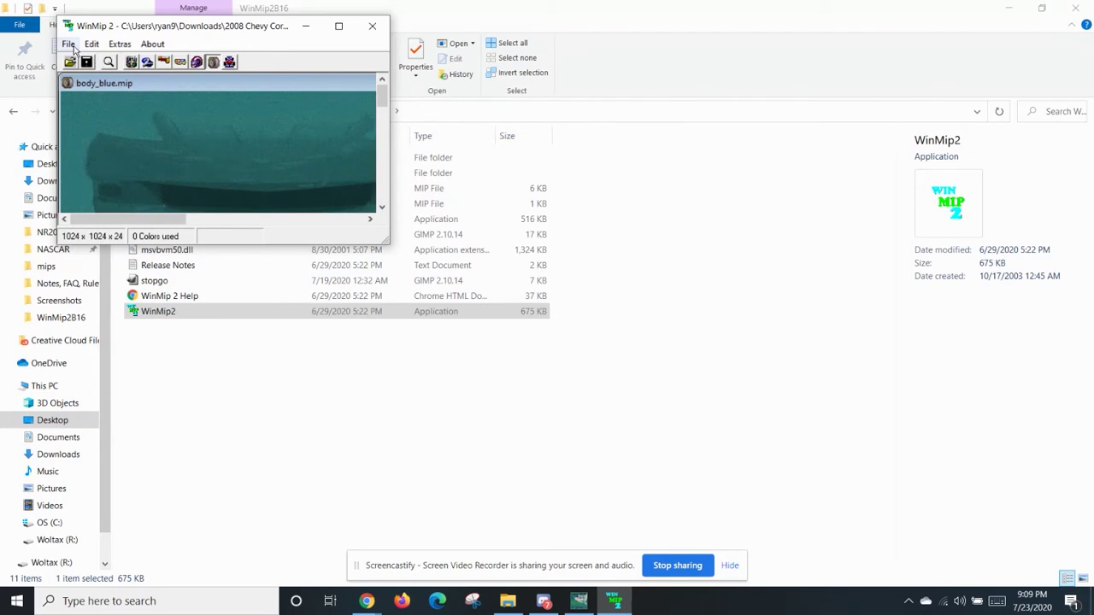
{"action": "left_click_drag", "start_coordinate": [171, 219], "coordinate": [349, 219]}
{"action": "left_click", "coordinate": [346, 93]}
- Load the acc_blue texture into WinMip2
{"action": "left_click", "coordinate": [68, 43]}
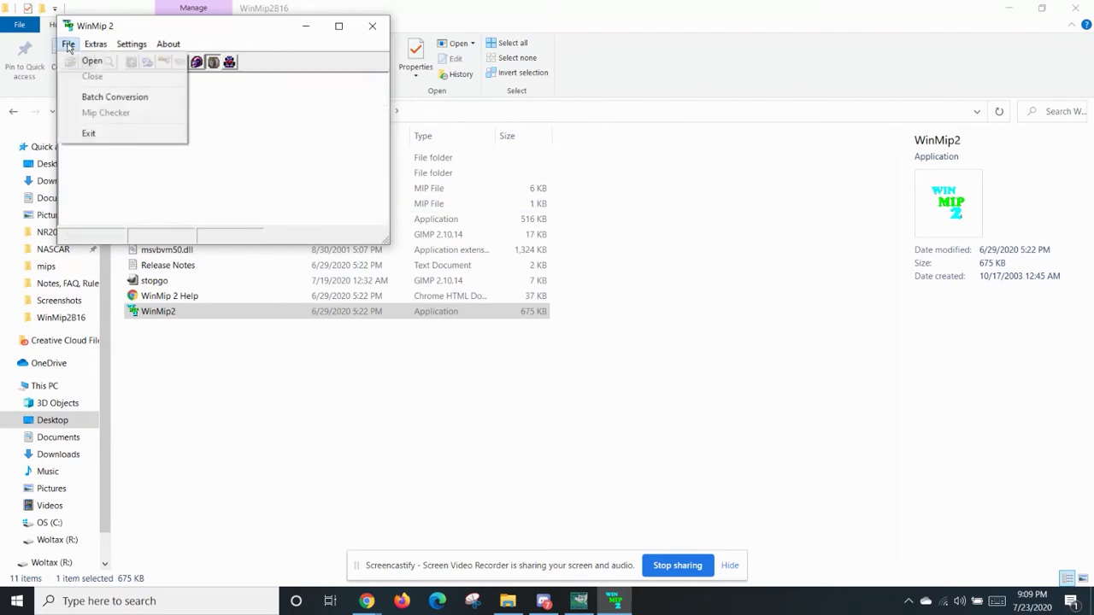
{"action": "left_click", "coordinate": [75, 59]}
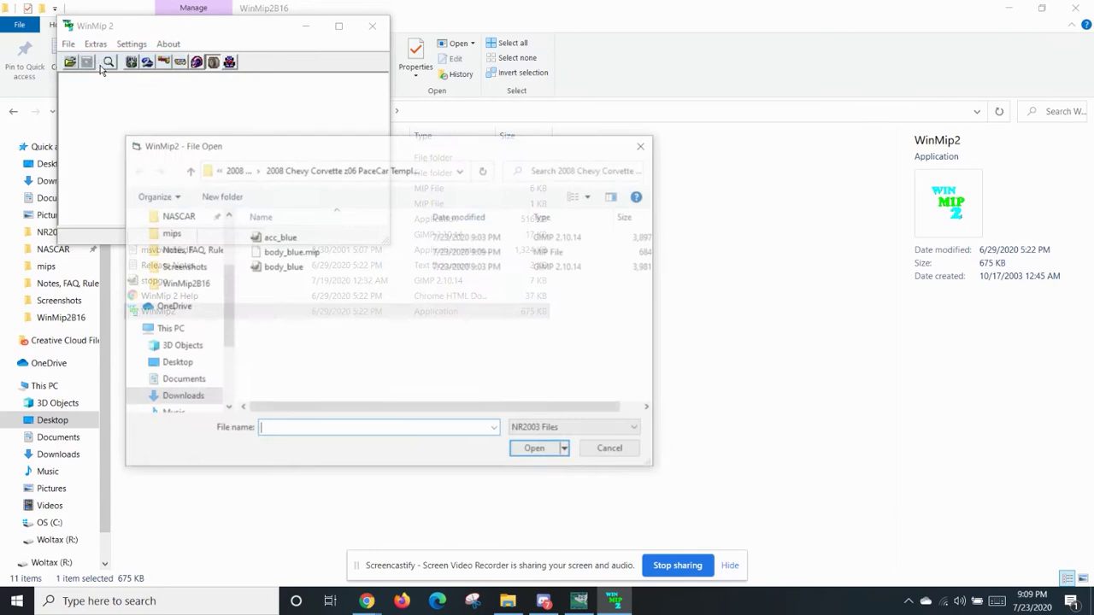
{"action": "left_click", "coordinate": [277, 237]}
{"action": "left_click", "coordinate": [537, 453]}
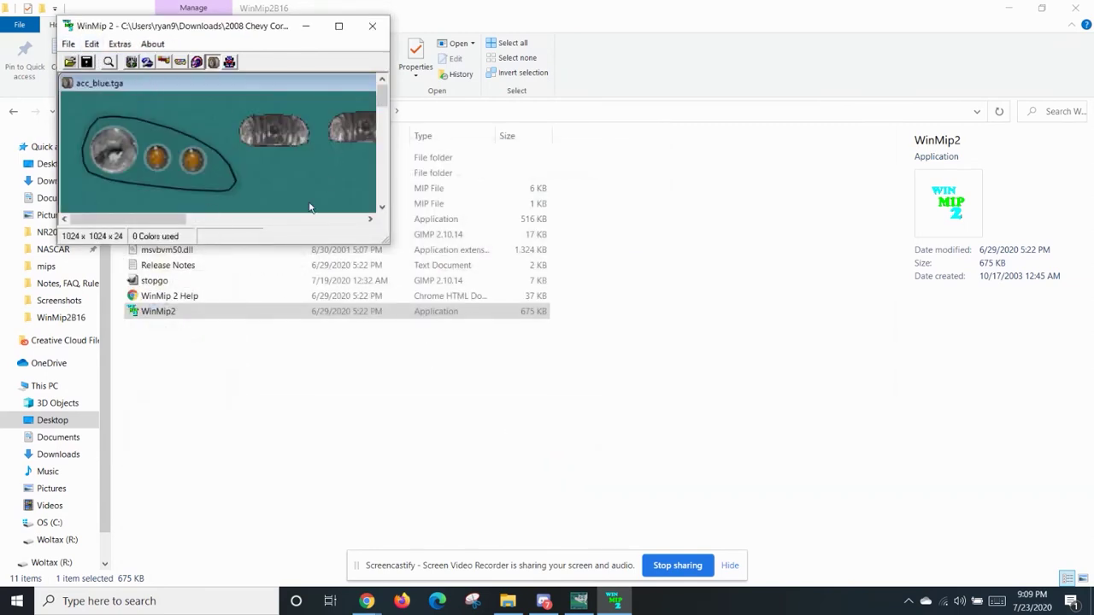
{"action": "left_click_drag", "start_coordinate": [208, 221], "coordinate": [360, 220]}
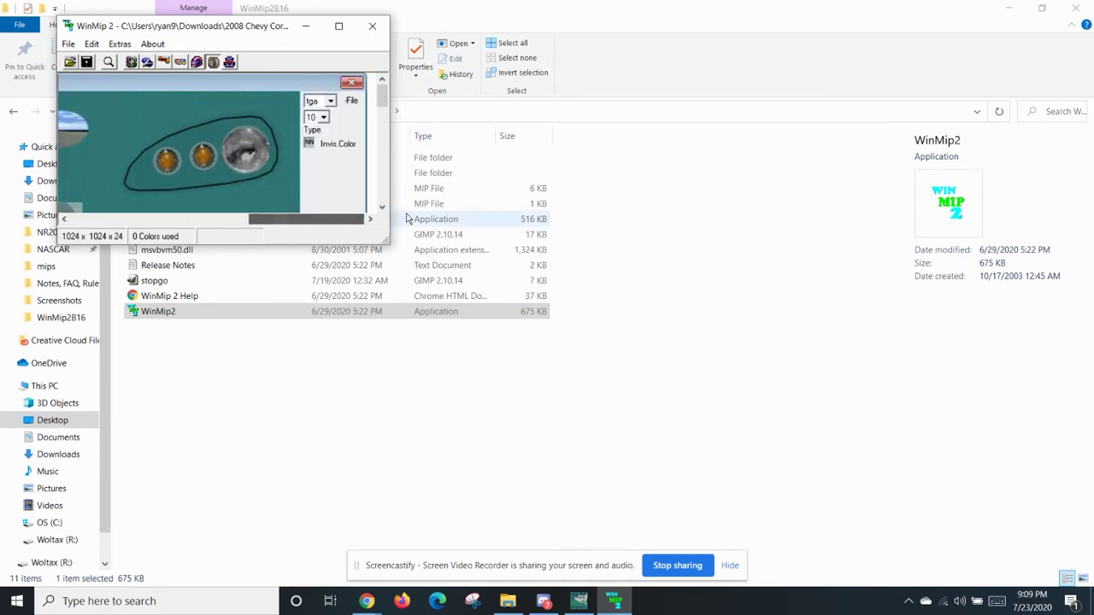
- Set the output format to mip, save as acc_blue.mip, and close WinMip2
{"action": "left_click", "coordinate": [329, 102]}
{"action": "left_click", "coordinate": [319, 132]}
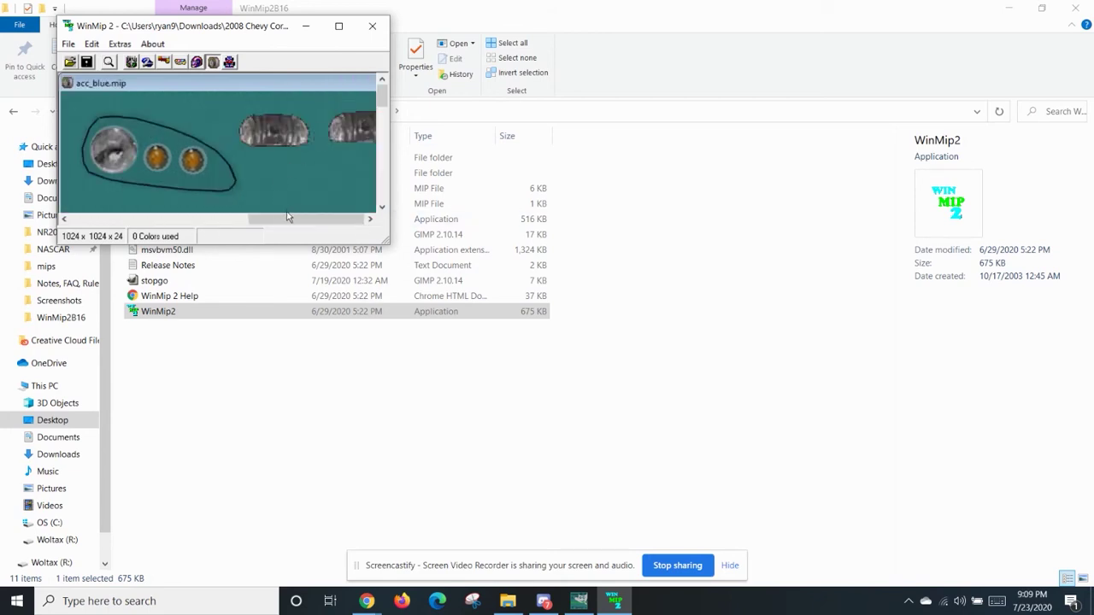
{"action": "left_click_drag", "start_coordinate": [248, 219], "coordinate": [74, 196]}
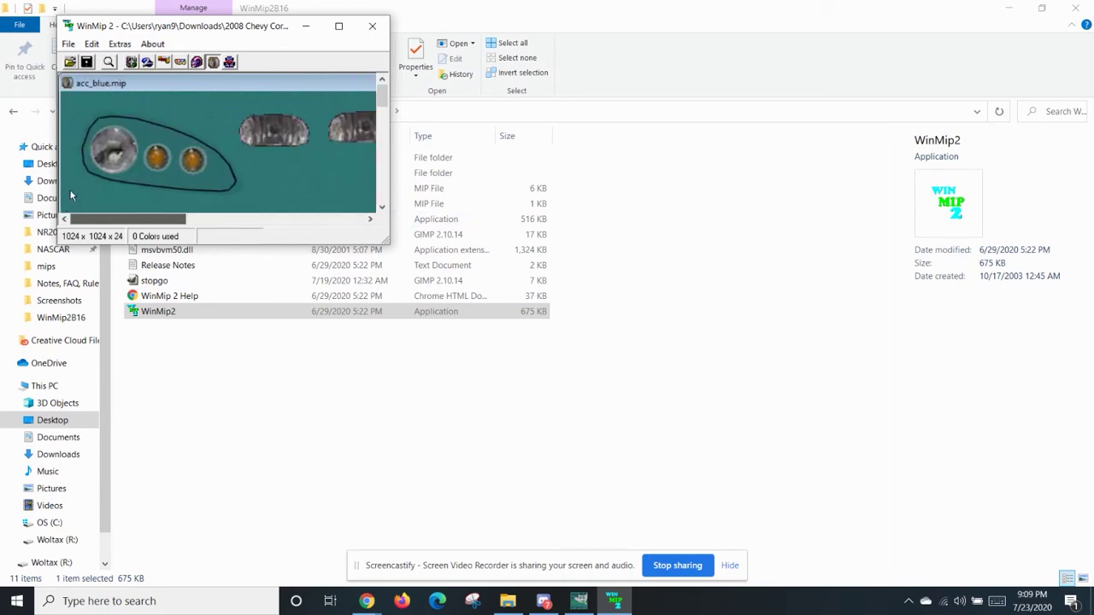
{"action": "left_click", "coordinate": [68, 44]}
{"action": "left_click", "coordinate": [101, 91]}
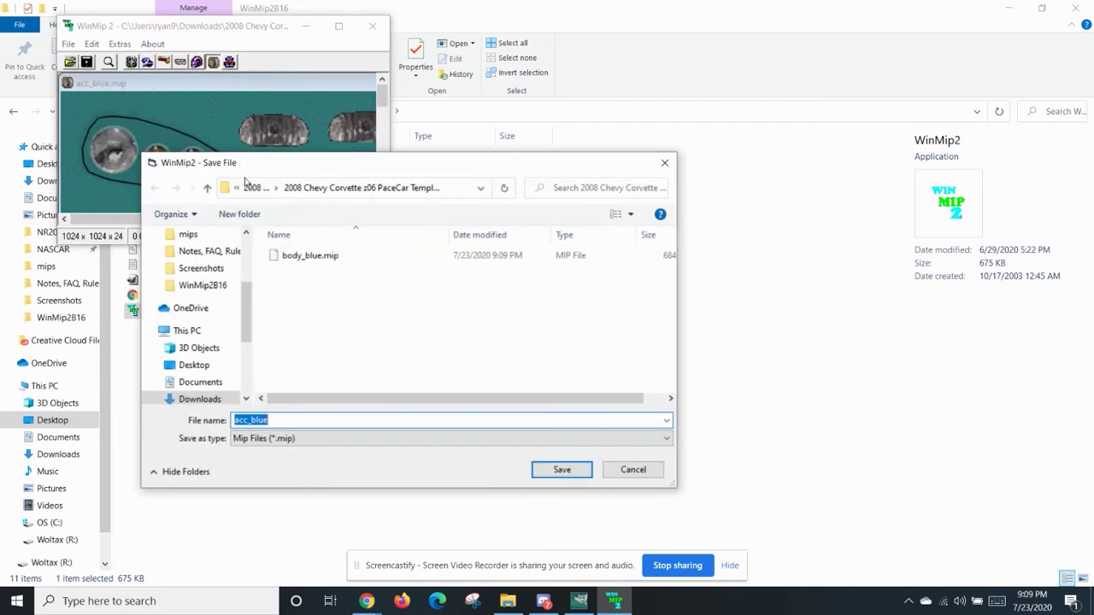
{"action": "left_click", "coordinate": [281, 420]}
{"action": "left_click", "coordinate": [557, 469]}
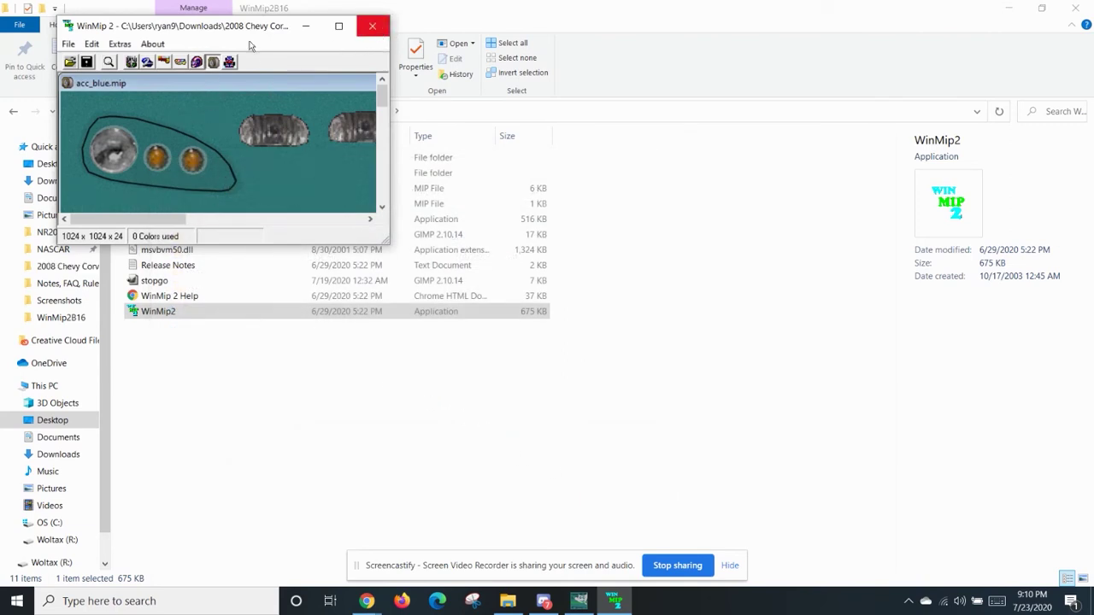
{"action": "left_click", "coordinate": [370, 28]}
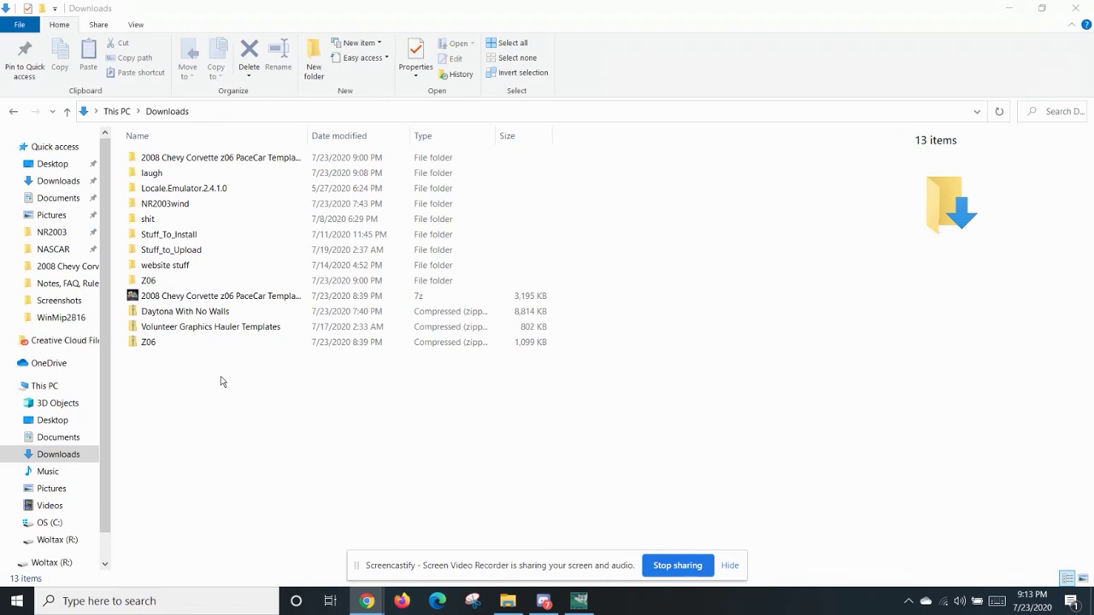
- Check the original z06acc.mip and z06body.mip names in the Z06 folder, then return to Downloads
{"action": "double_click", "coordinate": [147, 281]}
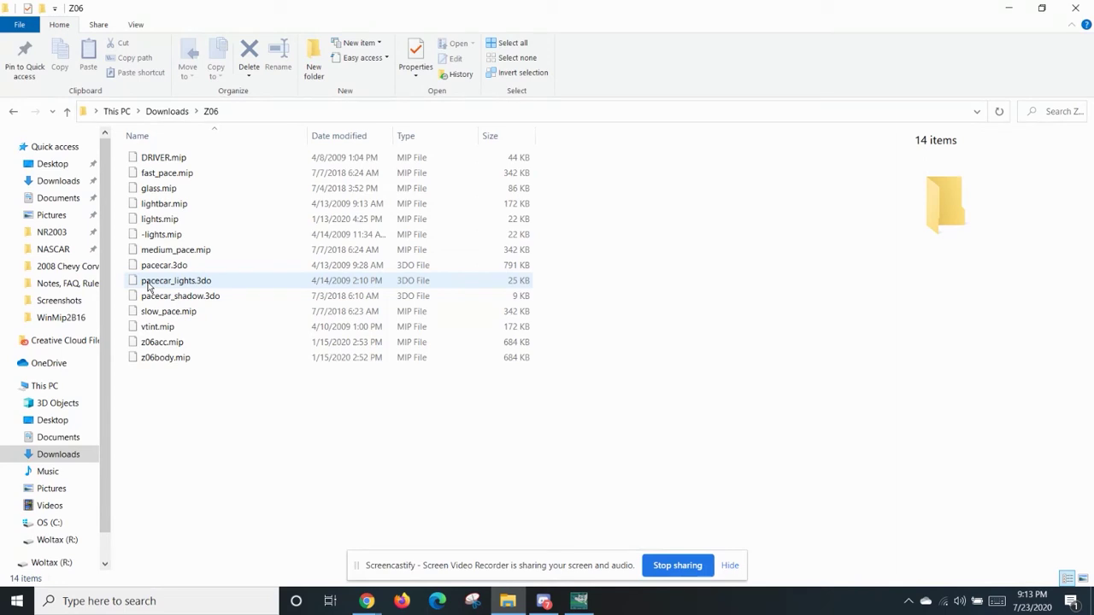
{"action": "left_click_drag", "start_coordinate": [178, 385], "coordinate": [147, 344]}
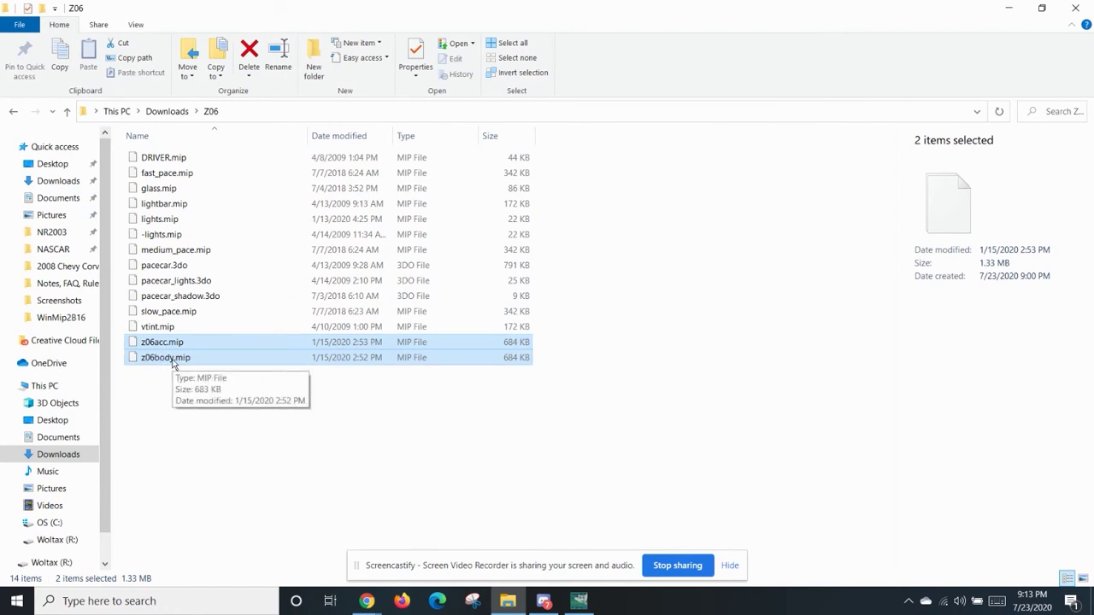
{"action": "left_click", "coordinate": [154, 383]}
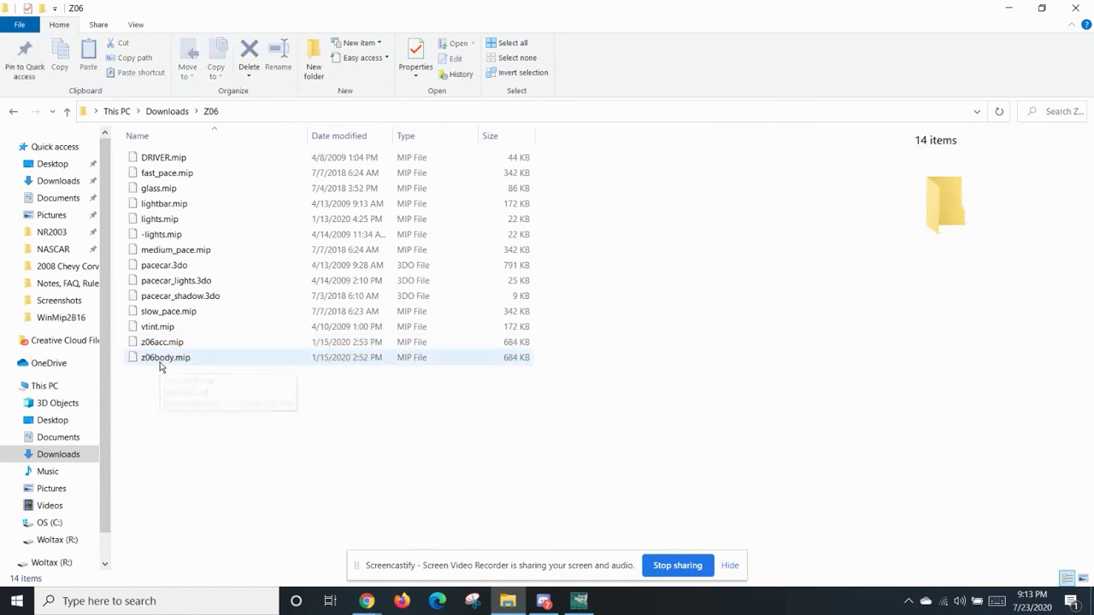
{"action": "left_click", "coordinate": [169, 111]}
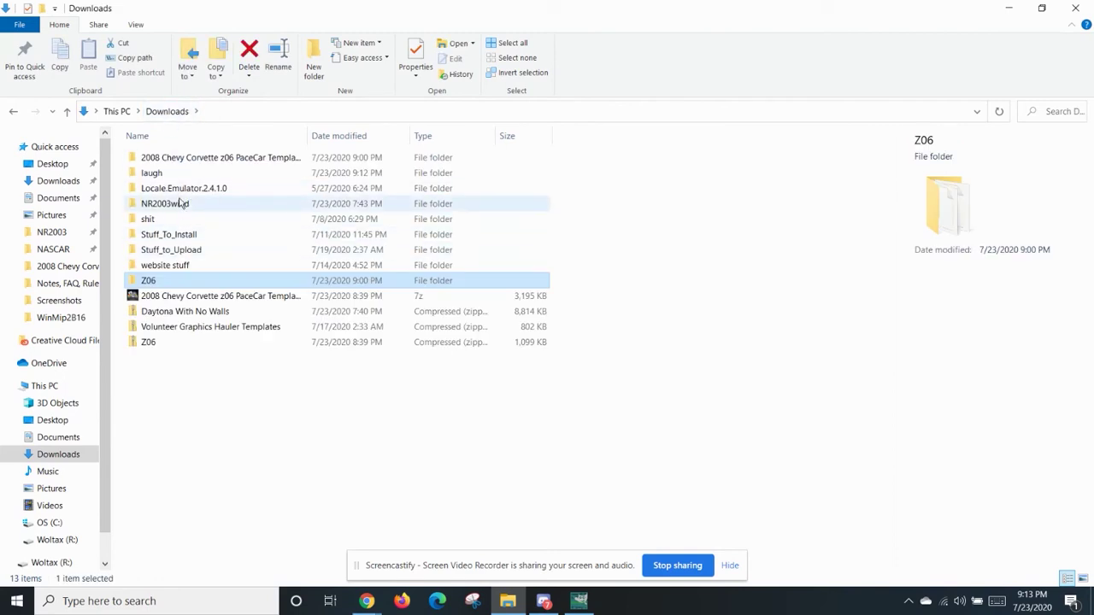
- In the PaceCar Templates folder, rename acc_blue.mip to z06acc.mip
{"action": "double_click", "coordinate": [177, 157]}
{"action": "double_click", "coordinate": [178, 158]}
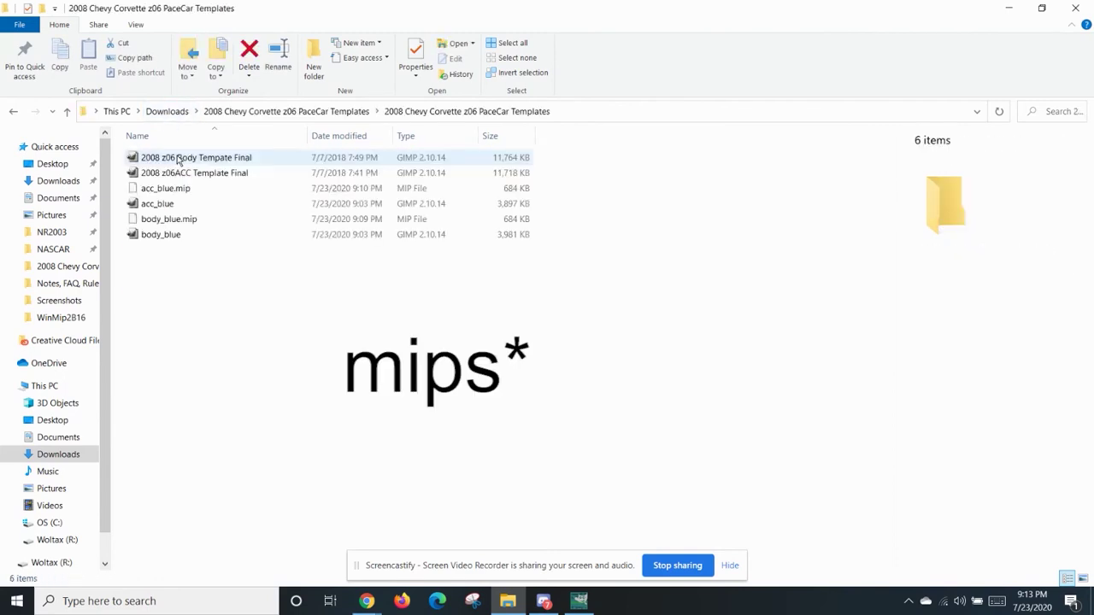
{"action": "right_click", "coordinate": [165, 193]}
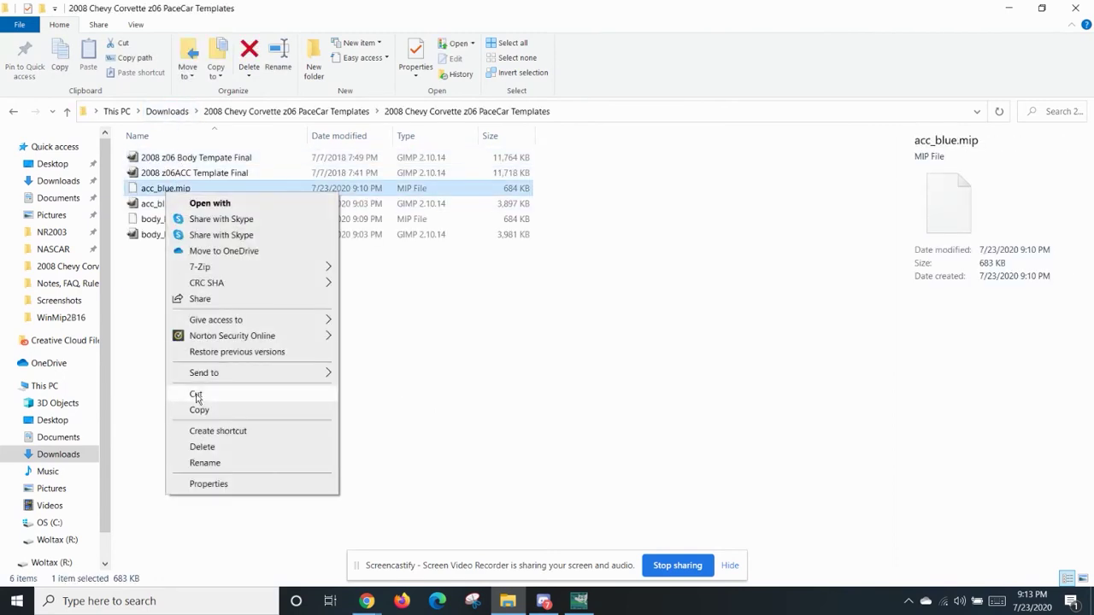
{"action": "left_click", "coordinate": [201, 467]}
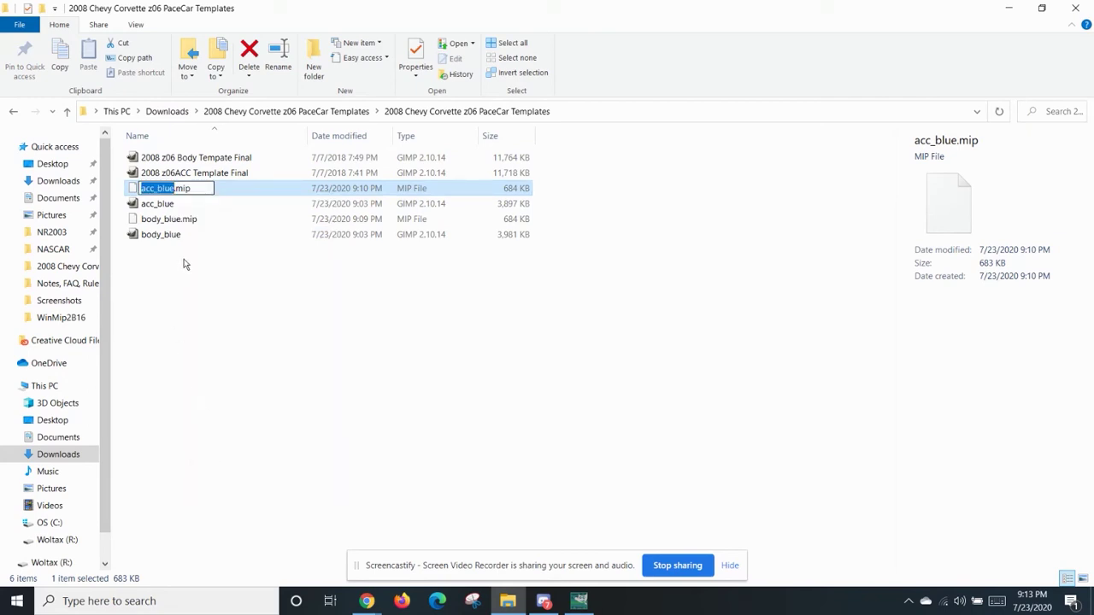
{"action": "type", "text": "z0"}
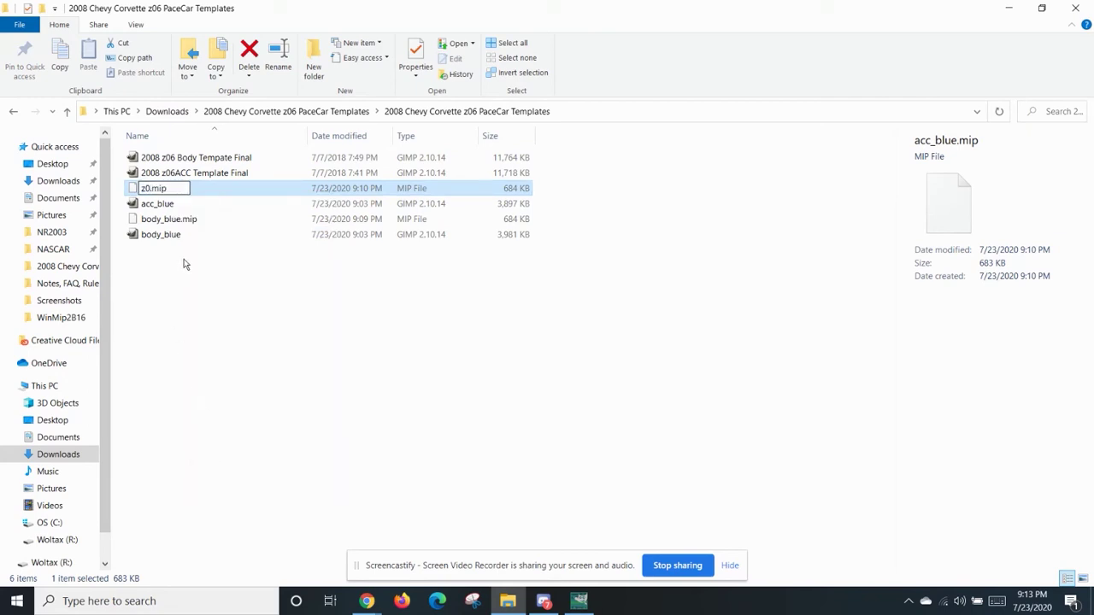
{"action": "type", "text": "6acc"}
{"action": "left_click", "coordinate": [185, 270]}
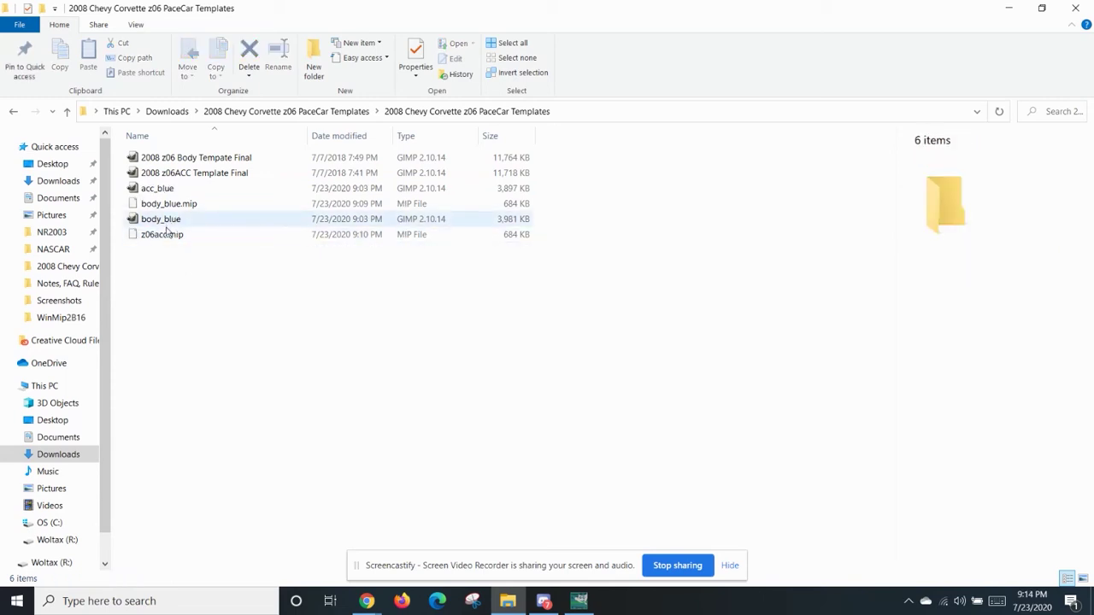
- Rename body_blue.mip to z06body.mip
{"action": "left_click", "coordinate": [168, 207]}
{"action": "right_click", "coordinate": [167, 214]}
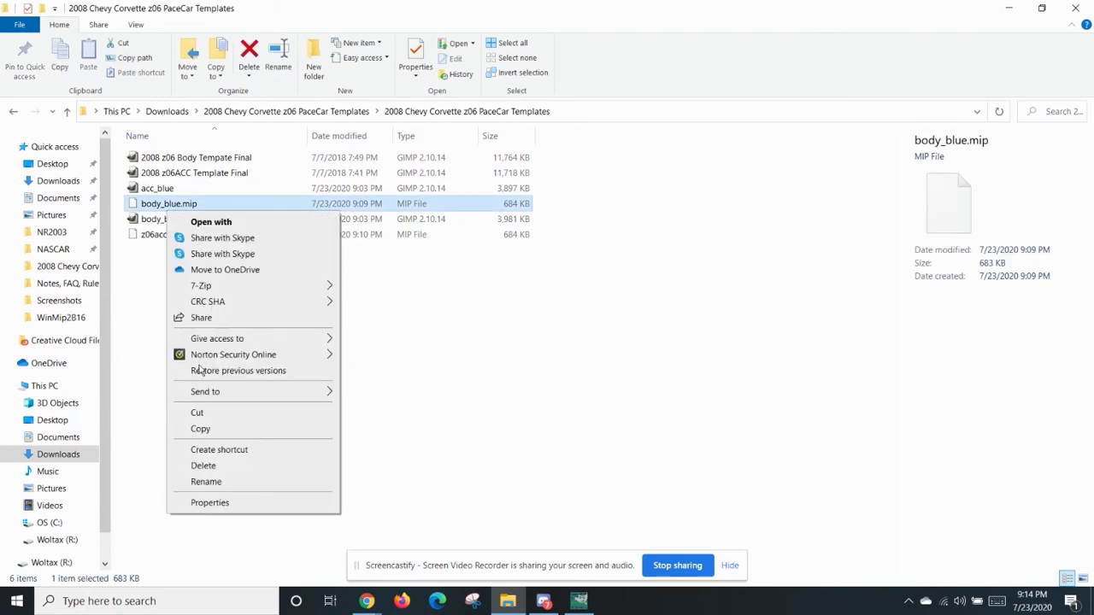
{"action": "left_click", "coordinate": [219, 482]}
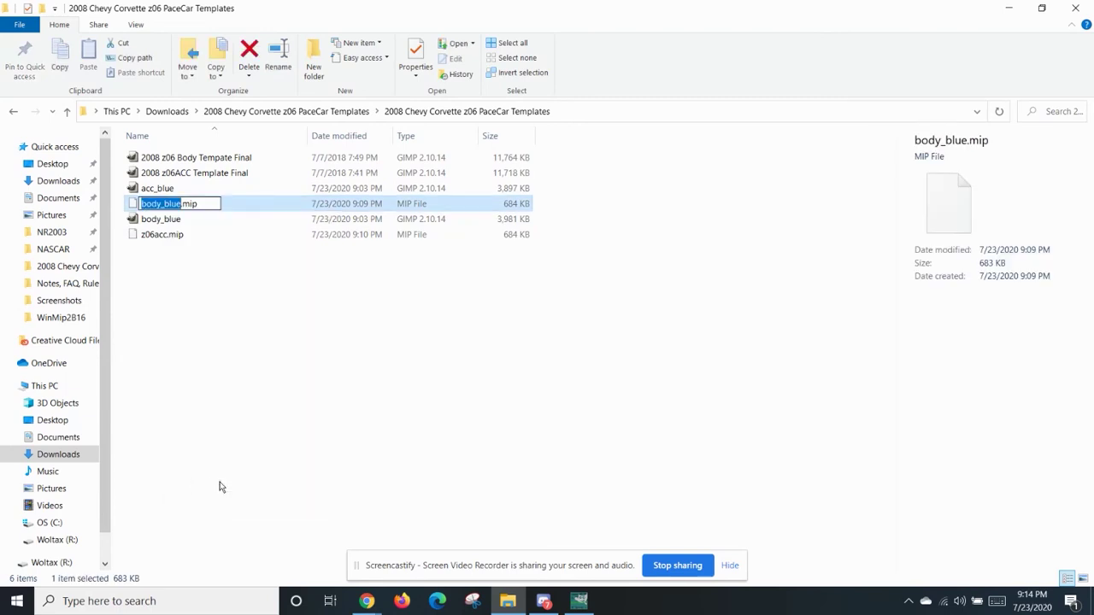
{"action": "type", "text": "z06"}
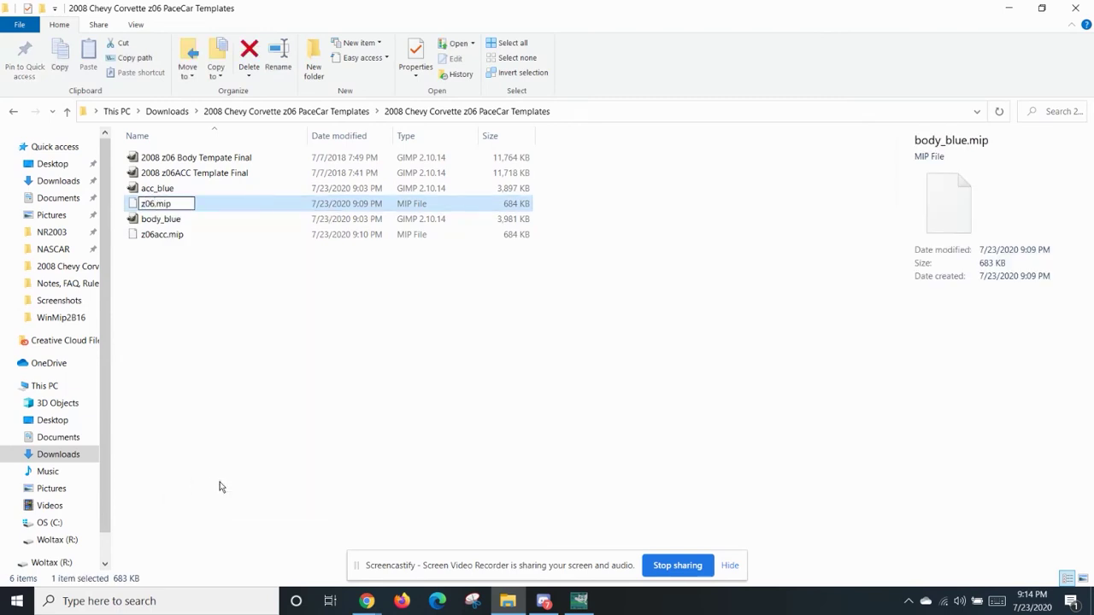
{"action": "left_click", "coordinate": [219, 487]}
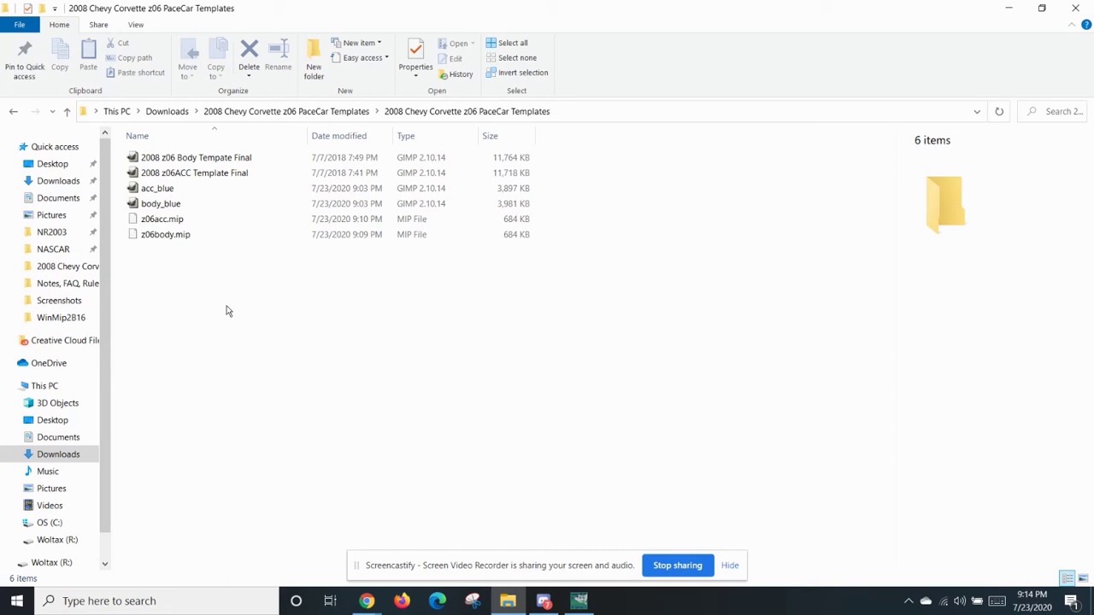
- Copy the new z06acc.mip and z06body.mip into Downloads\Z06, replacing the originals
{"action": "left_click_drag", "start_coordinate": [196, 295], "coordinate": [143, 219]}
{"action": "right_click", "coordinate": [143, 219]}
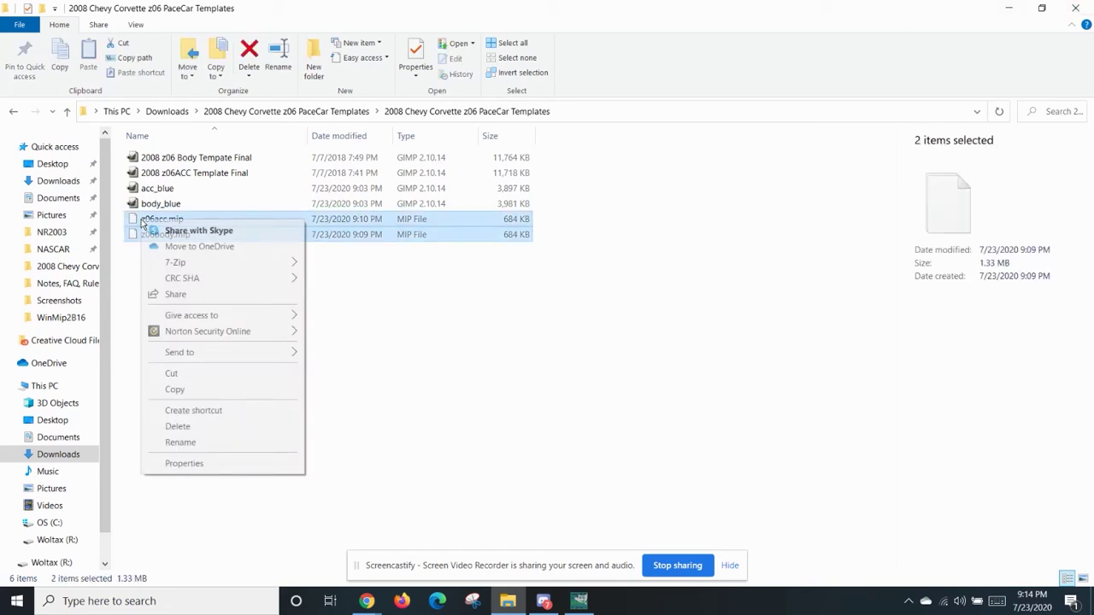
{"action": "left_click", "coordinate": [177, 388]}
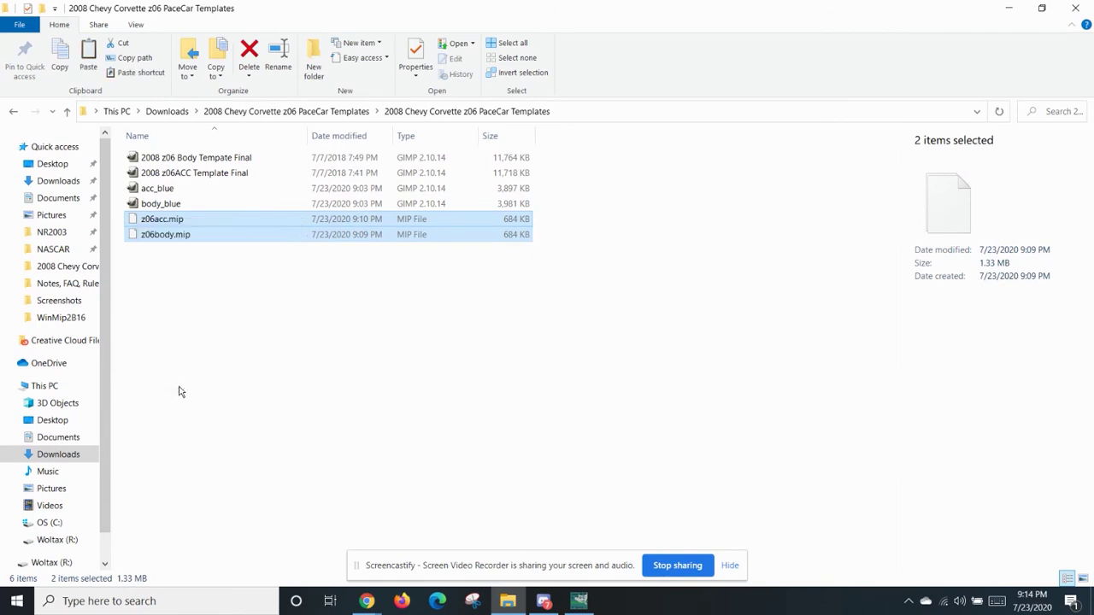
{"action": "left_click", "coordinate": [167, 111]}
{"action": "double_click", "coordinate": [158, 282]}
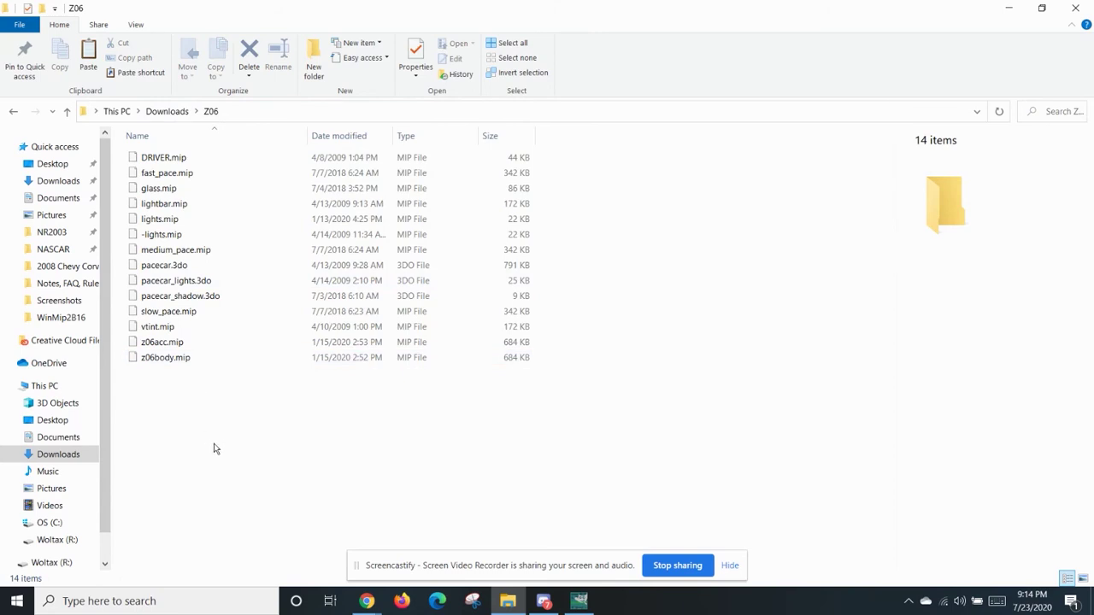
{"action": "right_click", "coordinate": [214, 449]}
{"action": "left_click", "coordinate": [256, 338]}
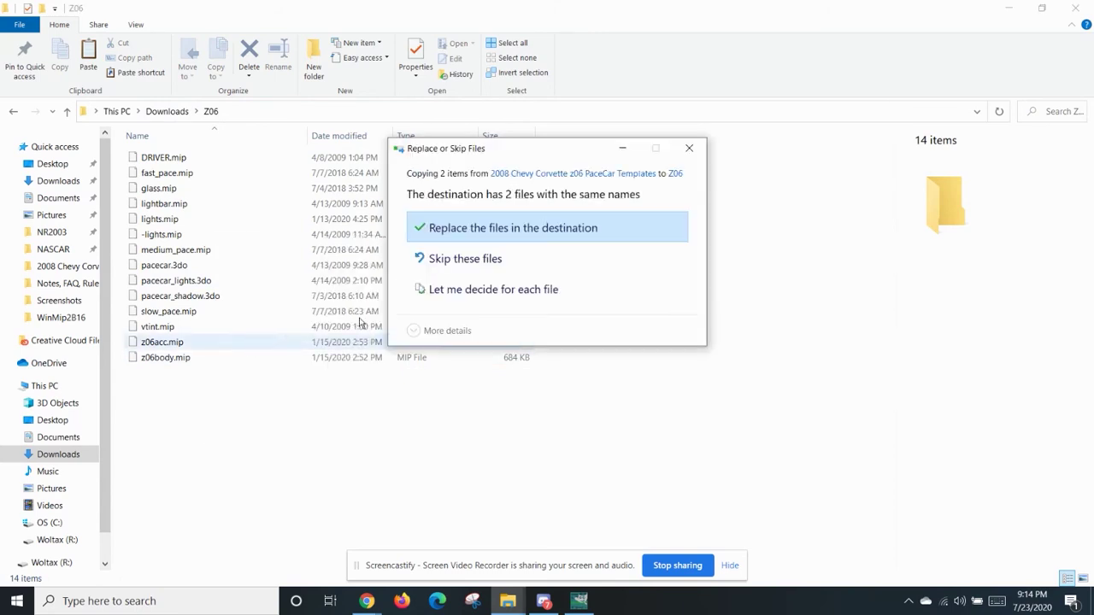
{"action": "left_click", "coordinate": [502, 231]}
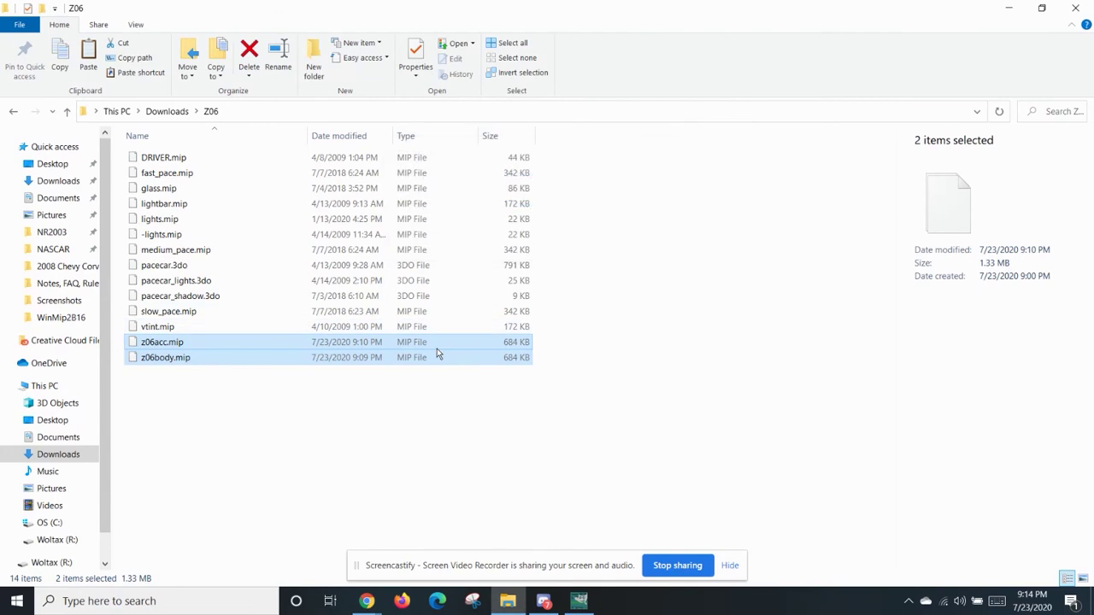
{"action": "left_click", "coordinate": [253, 419]}
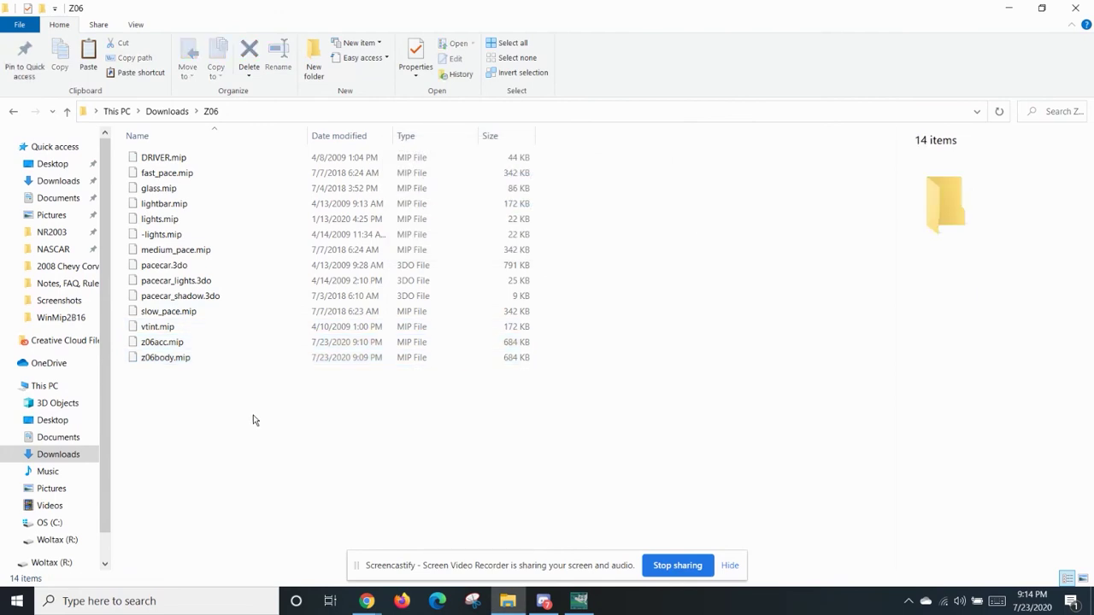
- Copy all 14 Z06 pace car files into NR2003\series\whelen, replacing the existing files
{"action": "left_click_drag", "start_coordinate": [251, 427], "coordinate": [128, 151]}
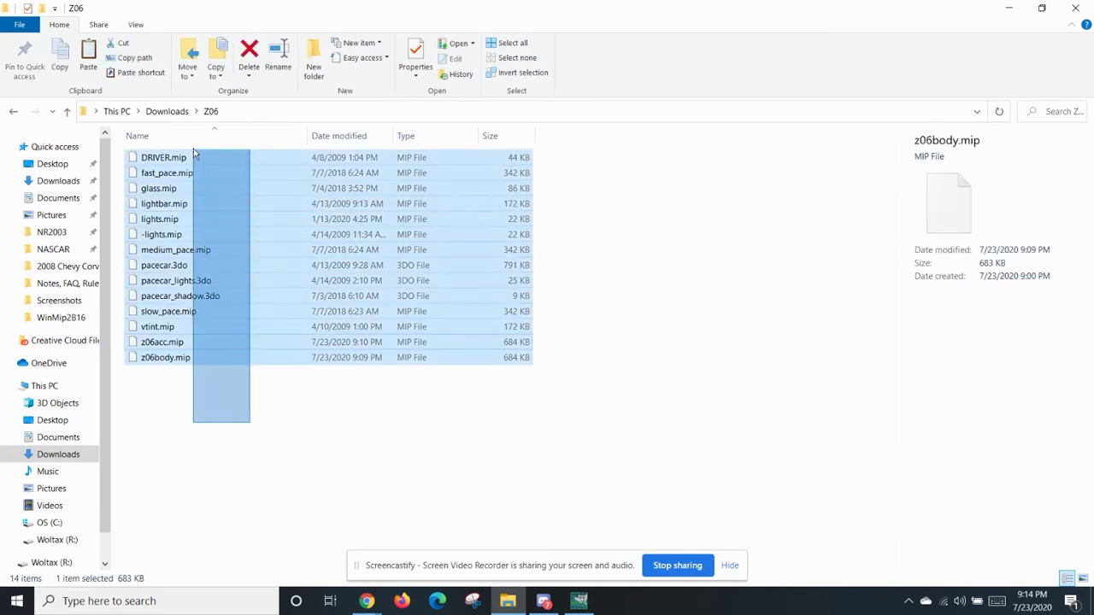
{"action": "right_click", "coordinate": [194, 160]}
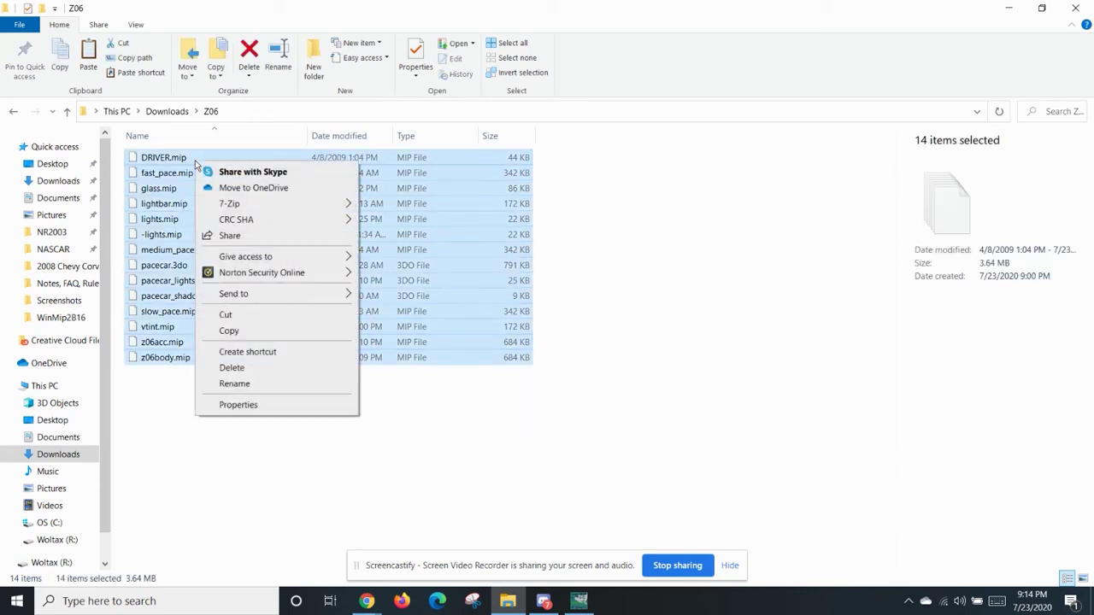
{"action": "left_click", "coordinate": [237, 337]}
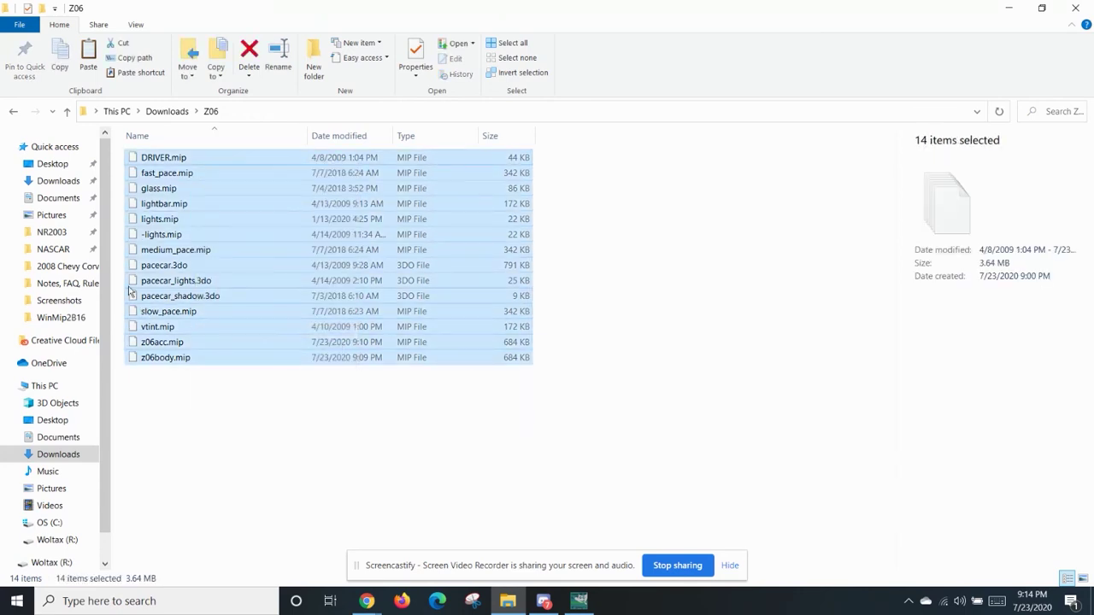
{"action": "left_click", "coordinate": [81, 236]}
{"action": "double_click", "coordinate": [171, 344]}
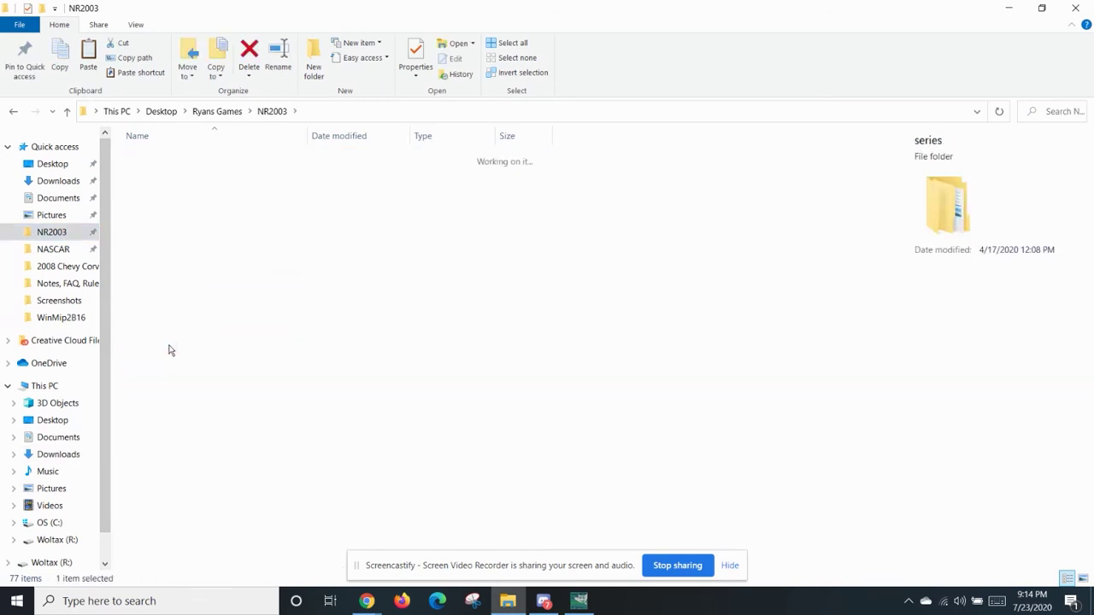
{"action": "double_click", "coordinate": [170, 376]}
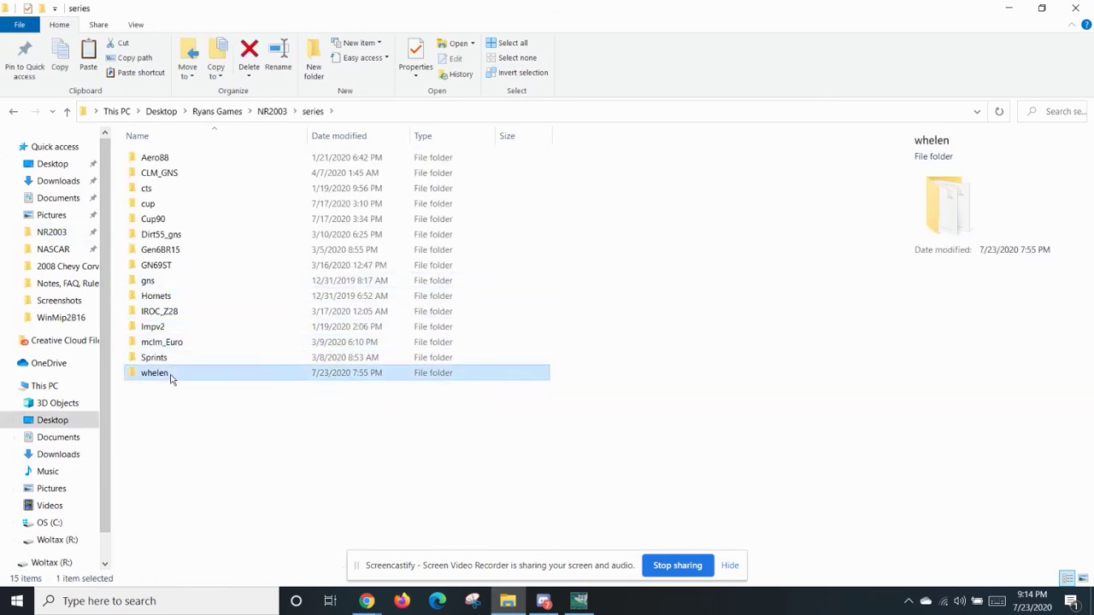
{"action": "right_click", "coordinate": [740, 308]}
{"action": "left_click", "coordinate": [787, 405]}
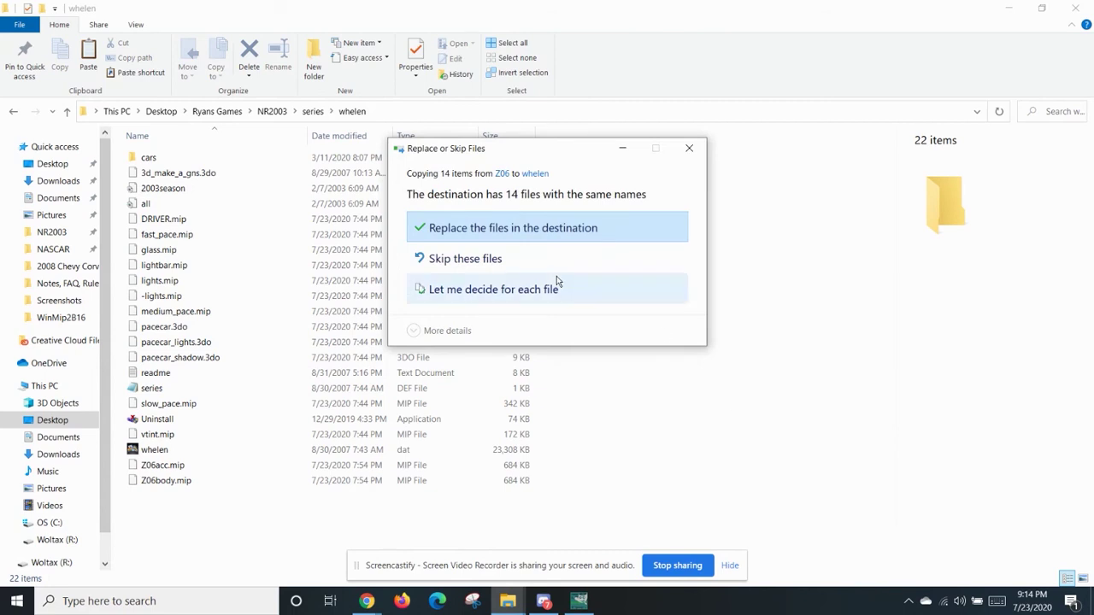
{"action": "left_click", "coordinate": [513, 230]}
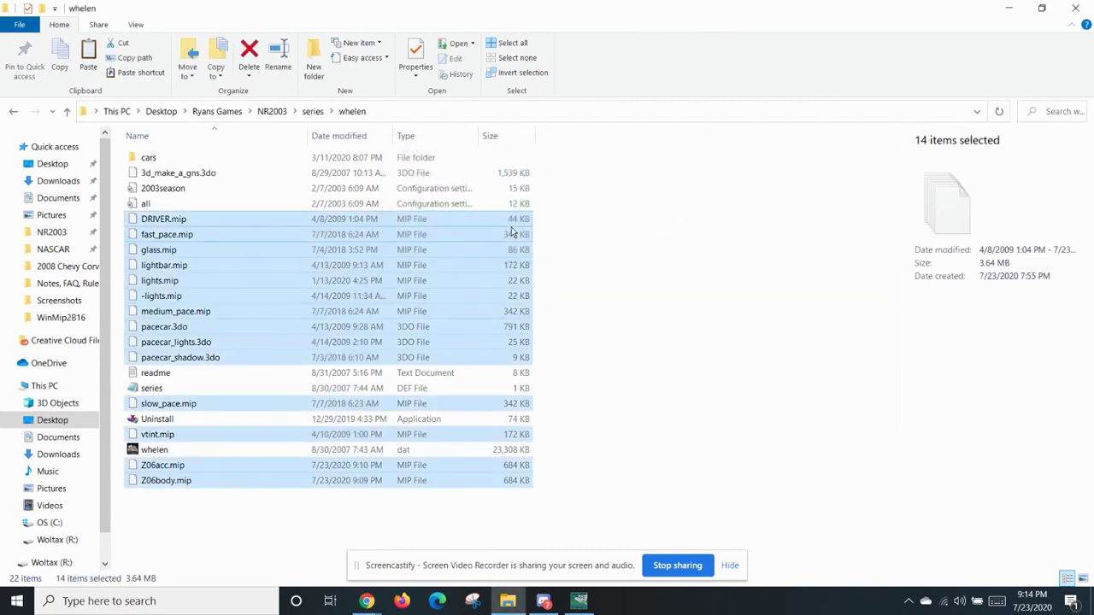
{"action": "left_click", "coordinate": [596, 229]}
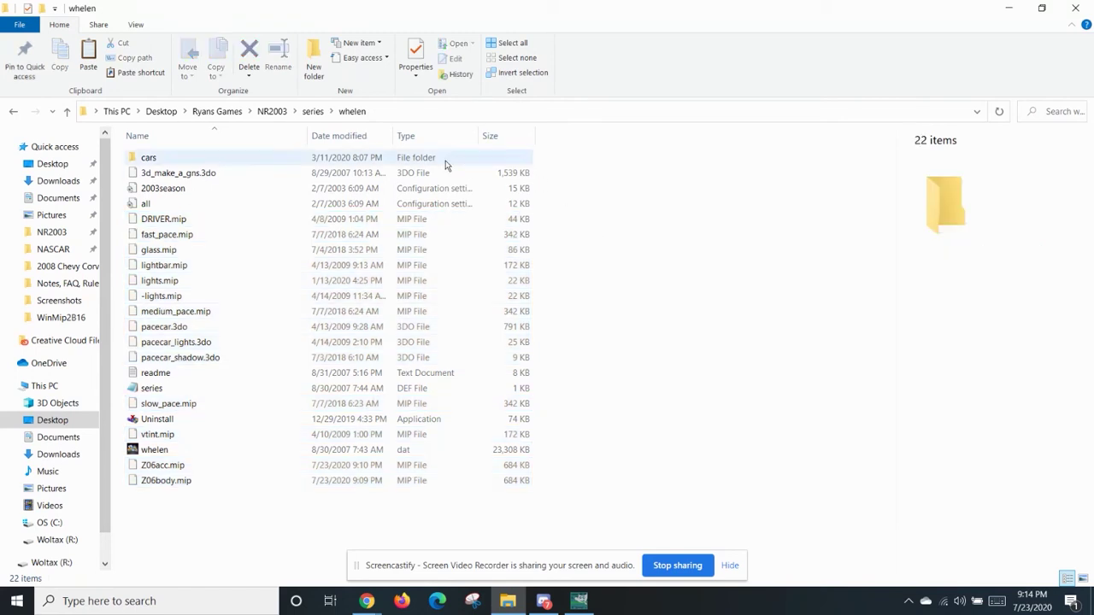
- Navigate back up through the series folder to the NR2003 folder
{"action": "left_click", "coordinate": [313, 112]}
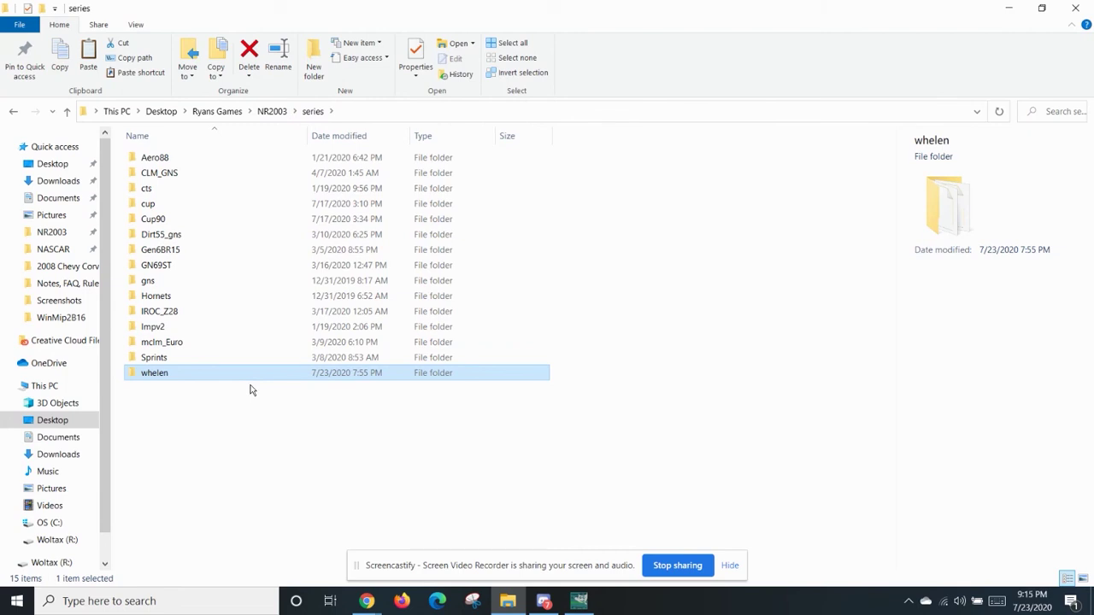
{"action": "left_click", "coordinate": [314, 424]}
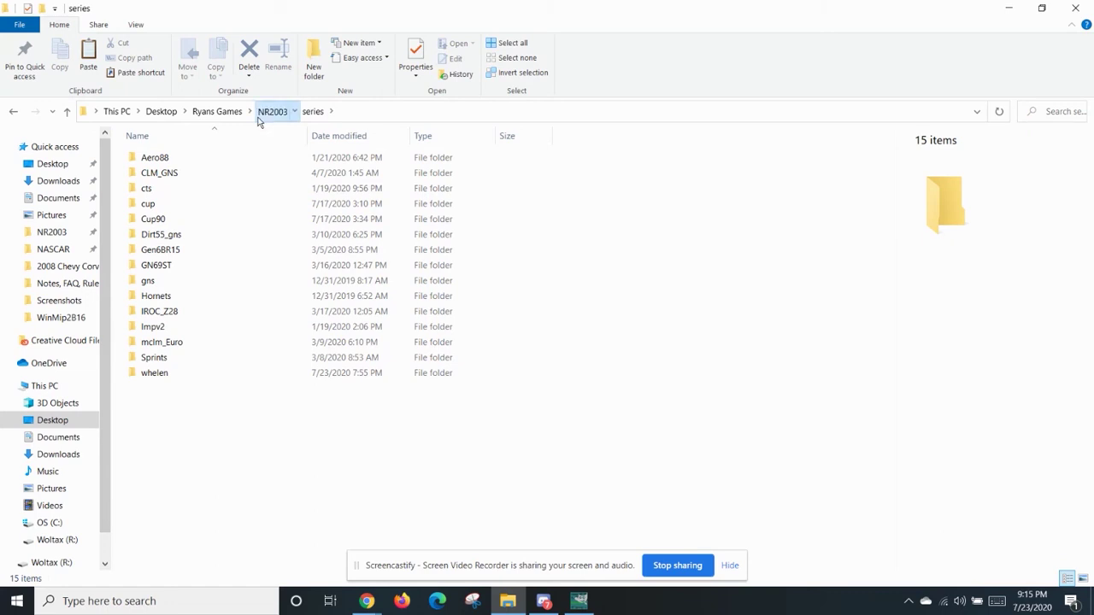
{"action": "left_click", "coordinate": [259, 120]}
{"action": "scroll", "coordinate": [240, 382], "scroll_direction": "down", "scroll_amount": 4}
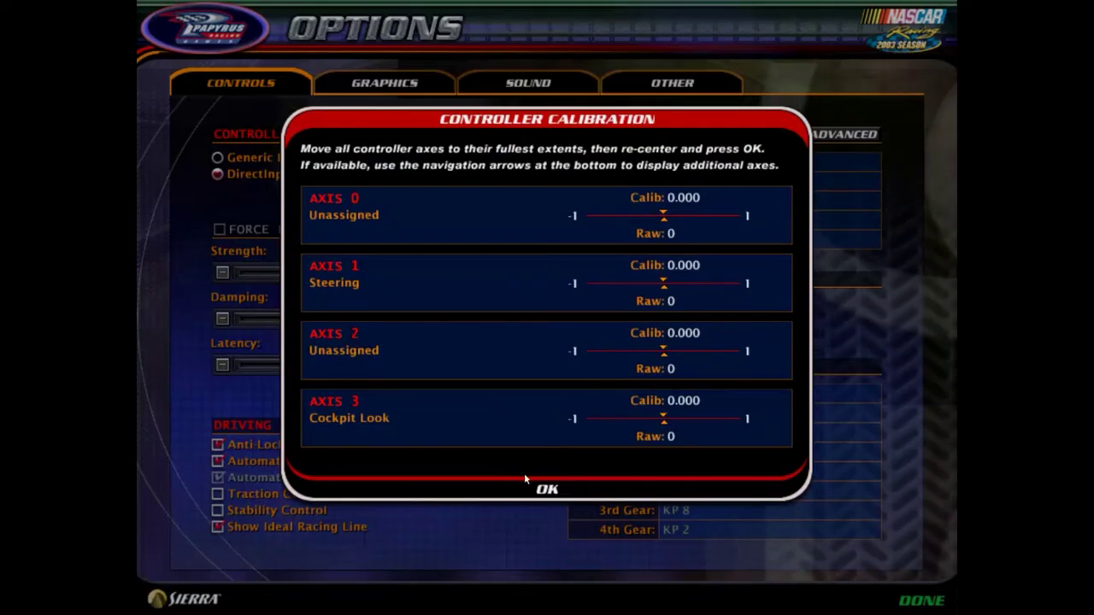
- Close Controller Calibration and exit Options, dismissing the unassigned-controls warning and discarding the changes
{"action": "left_click", "coordinate": [543, 486]}
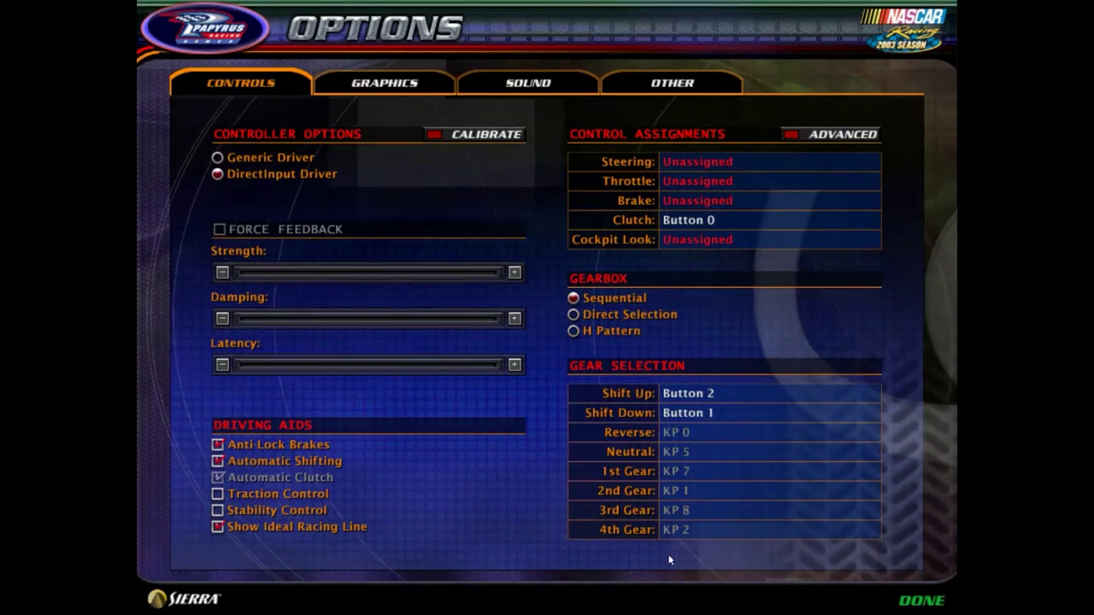
{"action": "left_click", "coordinate": [921, 601]}
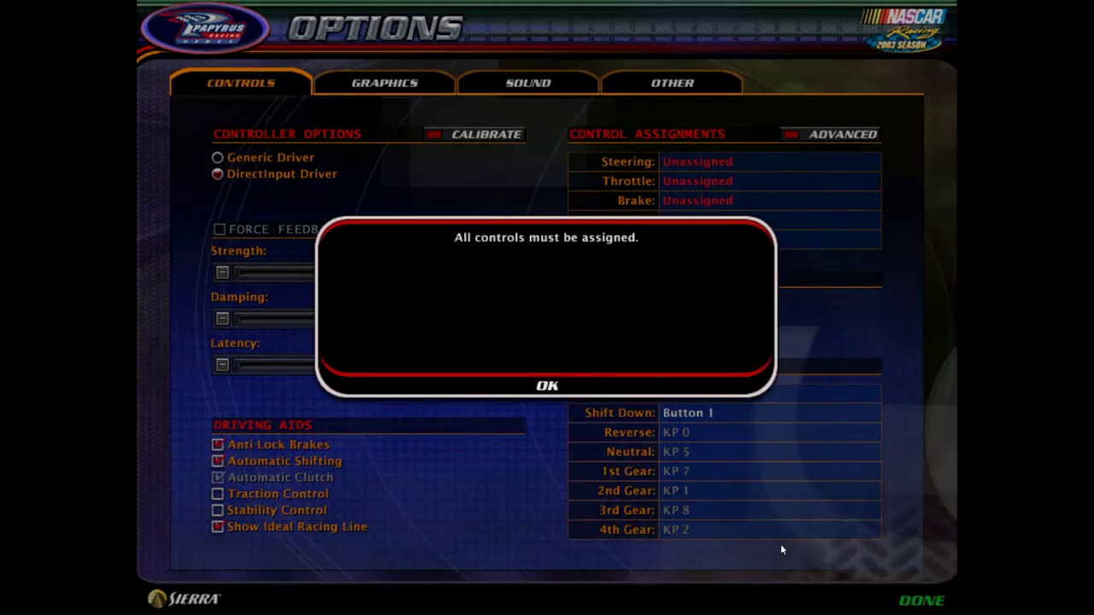
{"action": "left_click", "coordinate": [551, 394]}
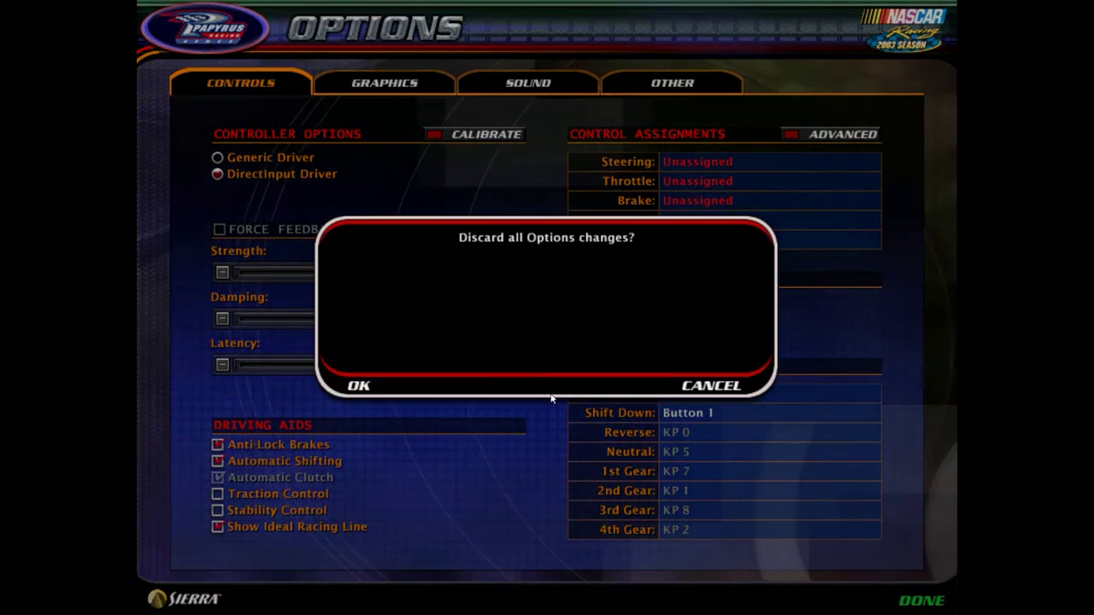
{"action": "left_click", "coordinate": [369, 388]}
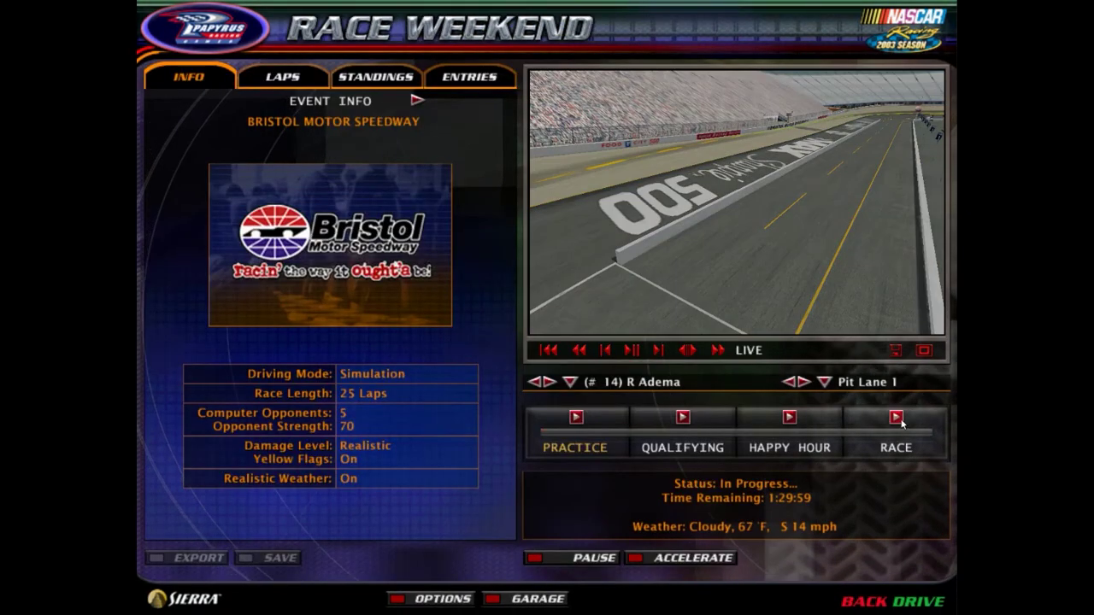
- Start the Bristol race, view the P Car, and cycle cameras to the Chase view of the teal pace car
{"action": "left_click", "coordinate": [895, 417]}
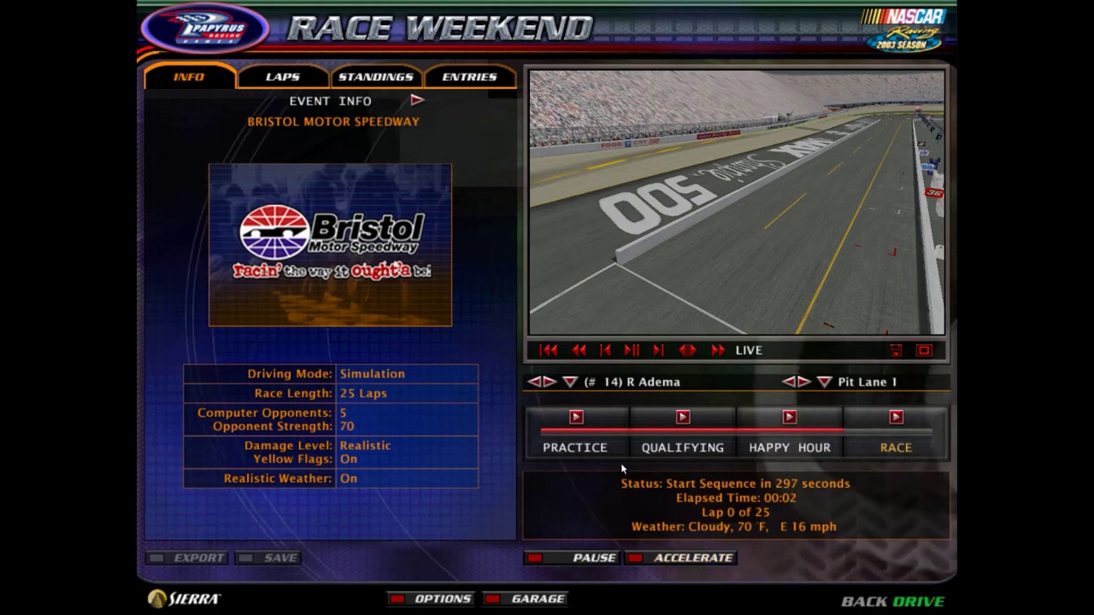
{"action": "left_click", "coordinate": [547, 382]}
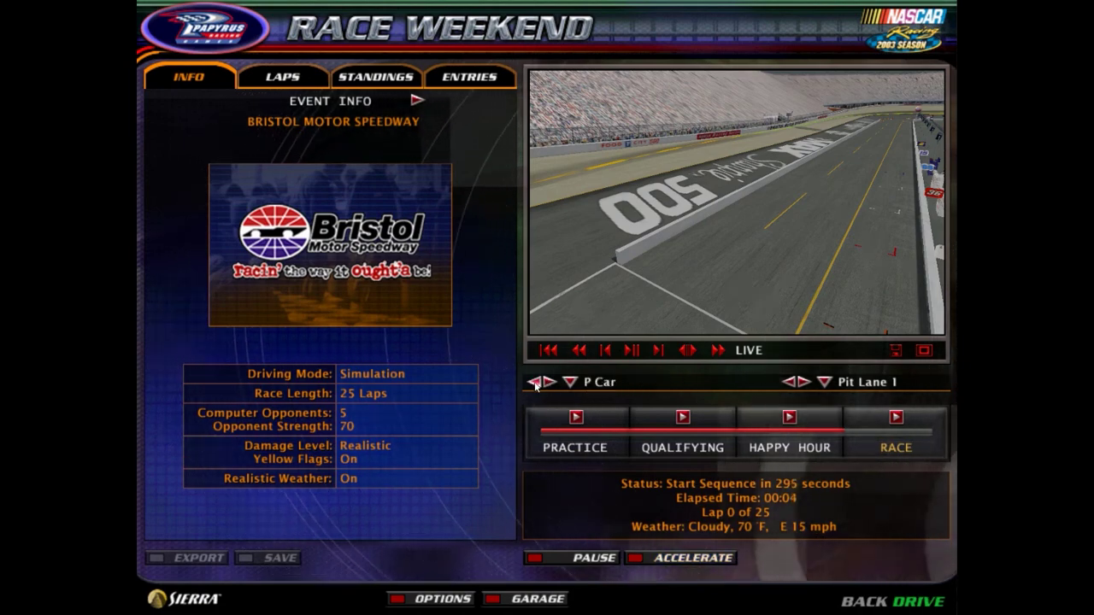
{"action": "left_click", "coordinate": [790, 384]}
{"action": "left_click", "coordinate": [790, 383]}
{"action": "left_click", "coordinate": [790, 383]}
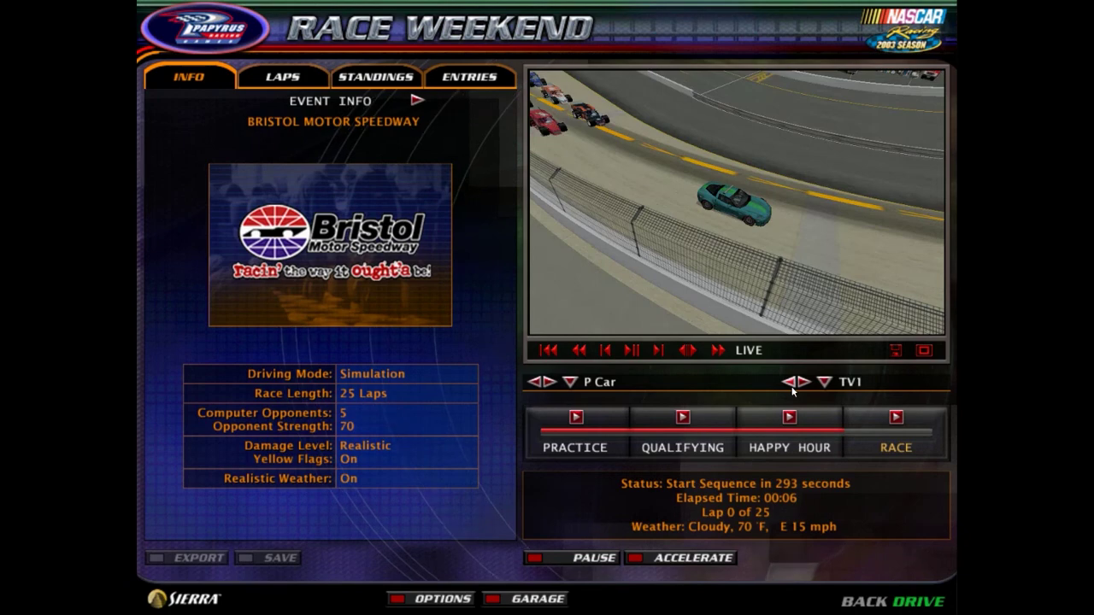
{"action": "left_click", "coordinate": [790, 383]}
{"action": "left_click", "coordinate": [790, 383]}
{"action": "left_click", "coordinate": [791, 383]}
{"action": "left_click", "coordinate": [791, 382]}
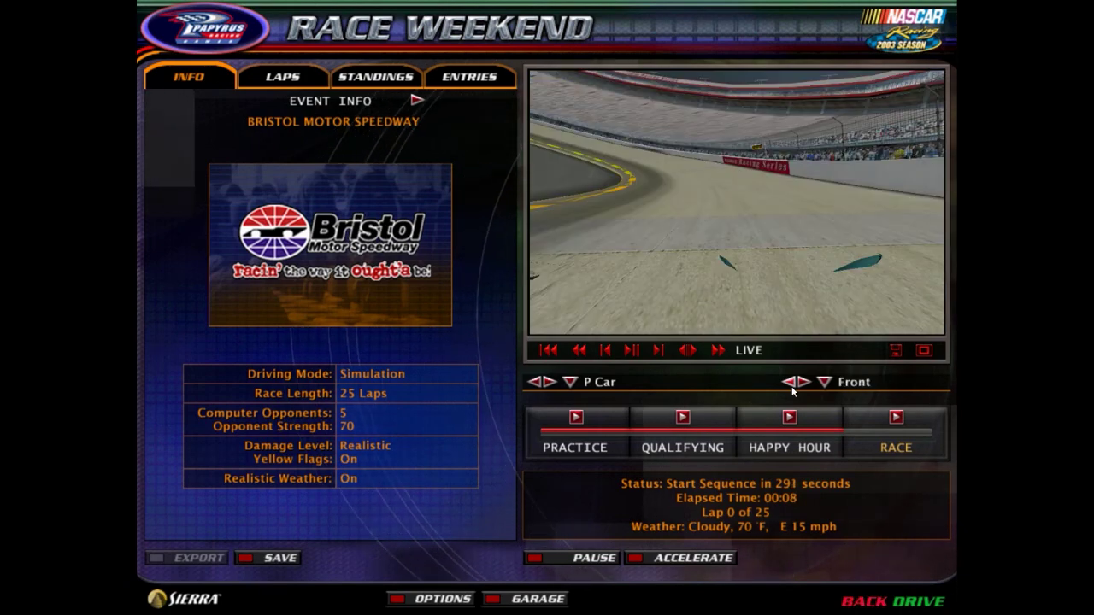
{"action": "left_click", "coordinate": [790, 383]}
{"action": "left_click", "coordinate": [790, 382]}
{"action": "left_click", "coordinate": [790, 382]}
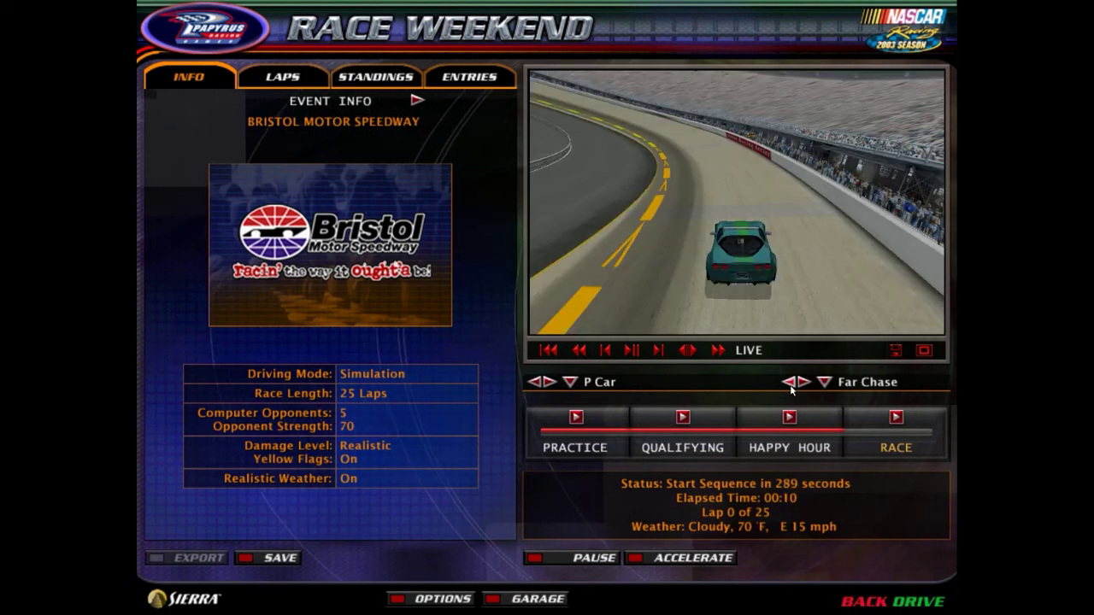
{"action": "left_click", "coordinate": [790, 382]}
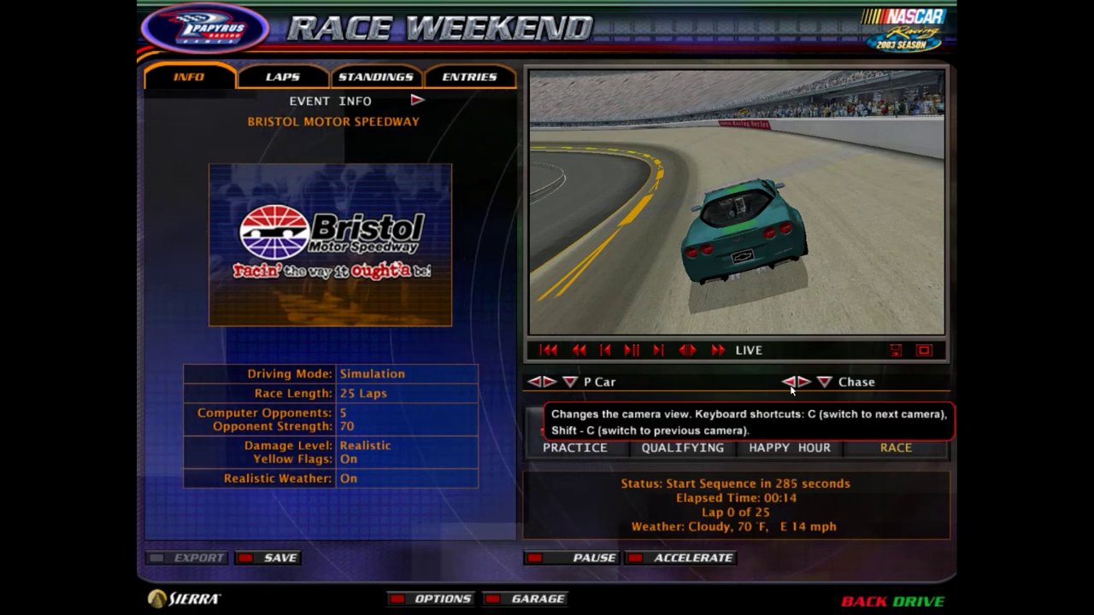
- Abandon the race and exit to the Credits screen
{"action": "left_click", "coordinate": [863, 603]}
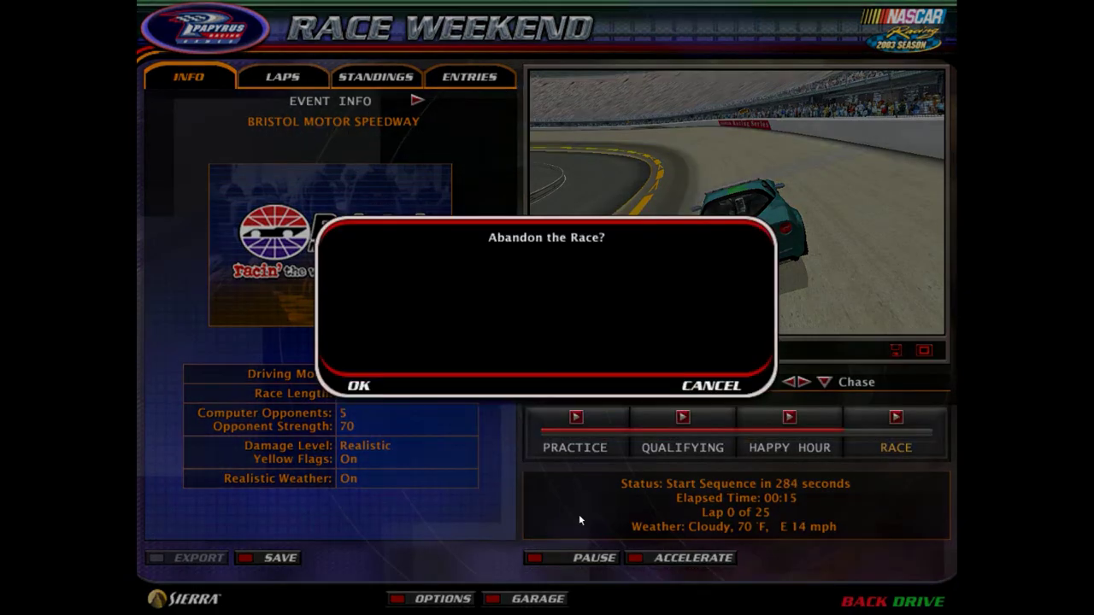
{"action": "left_click", "coordinate": [356, 384]}
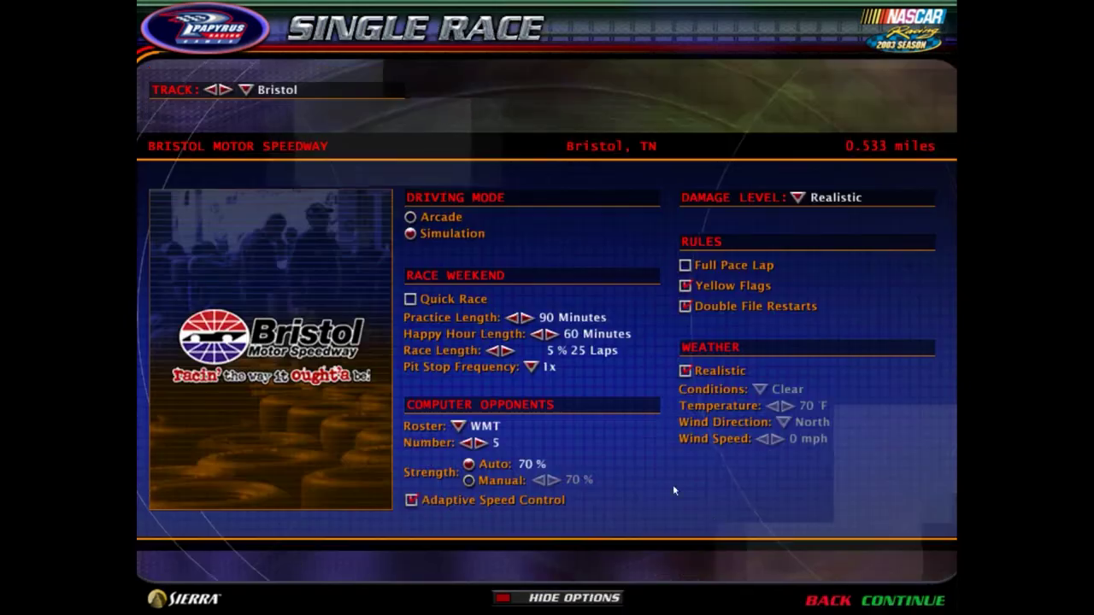
{"action": "left_click", "coordinate": [819, 601]}
- Skip past the Credits screen to quit NASCAR Racing 2003 Season
{"action": "left_click", "coordinate": [233, 569]}
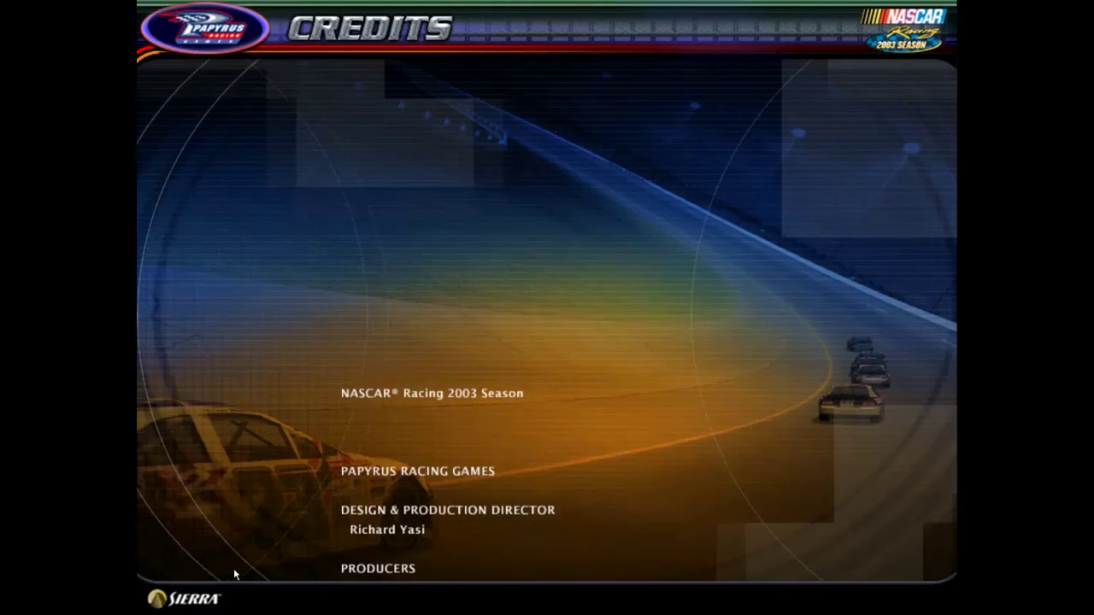
{"action": "left_click", "coordinate": [299, 406]}
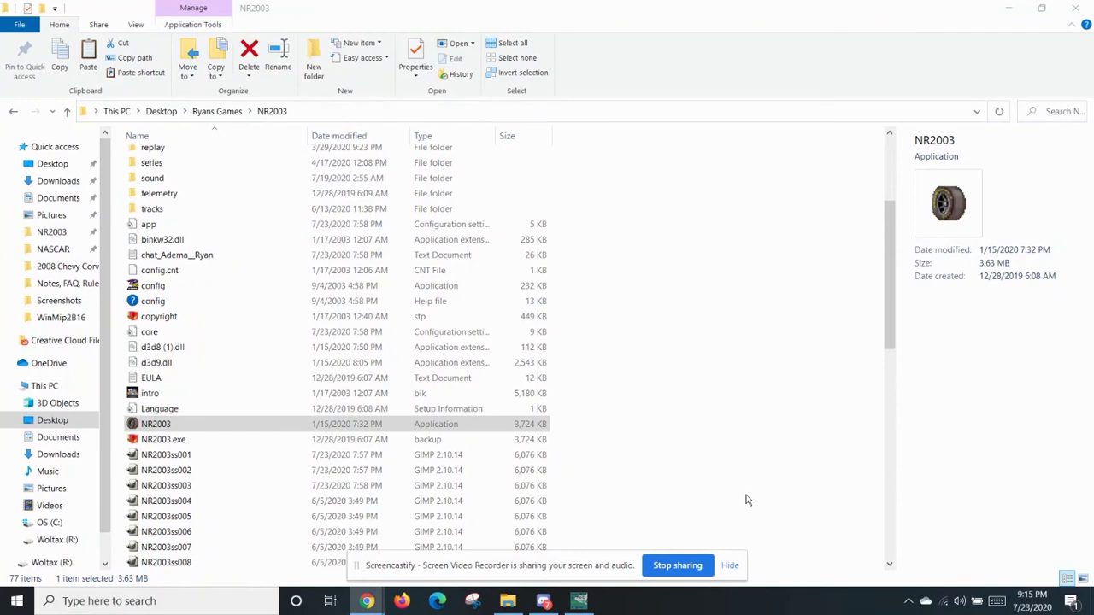